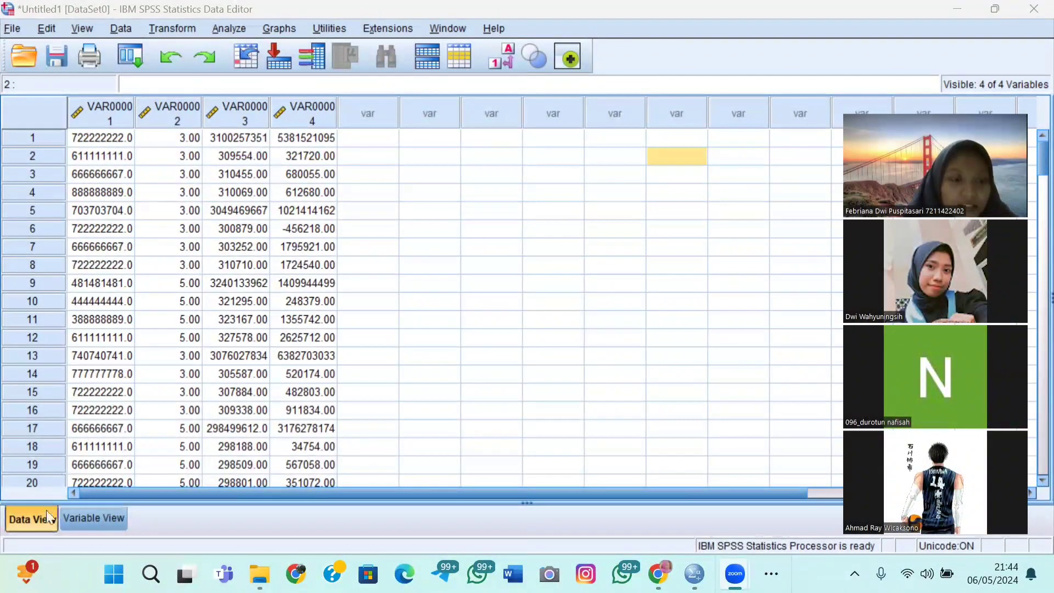
Step: Rename the first two variables X1 and X2 in the variable definitions
{"action": "left_click", "coordinate": [99, 518]}
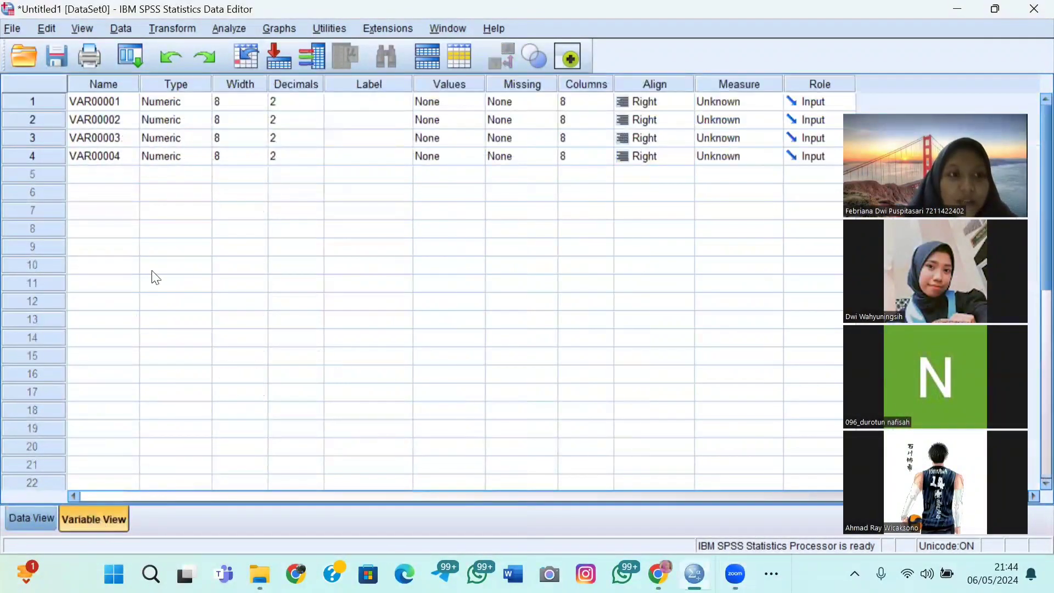
{"action": "left_click", "coordinate": [113, 103]}
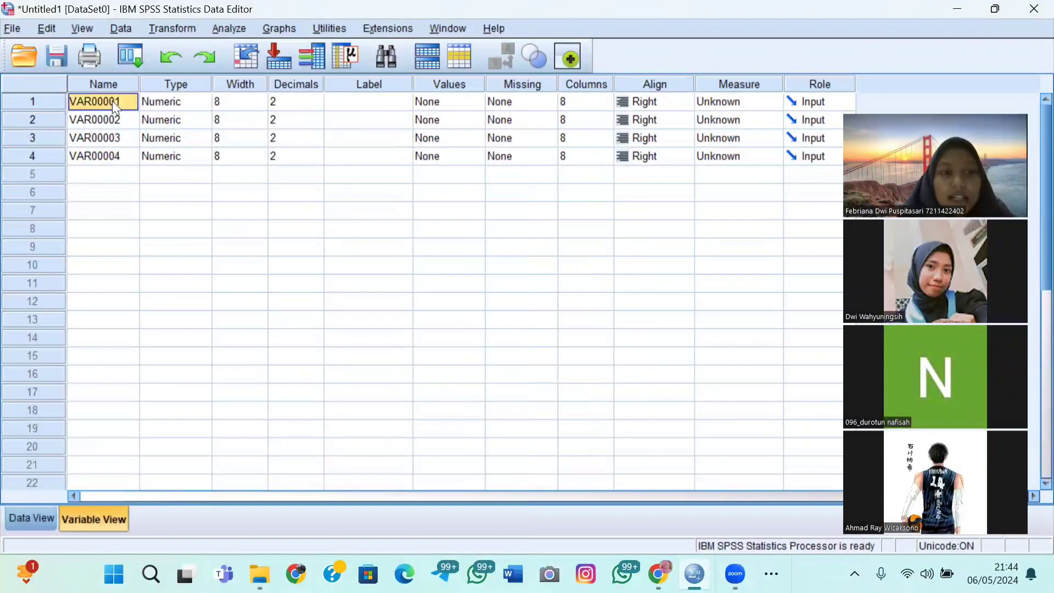
{"action": "key", "text": "BackSpace"}
{"action": "type", "text": "X1"}
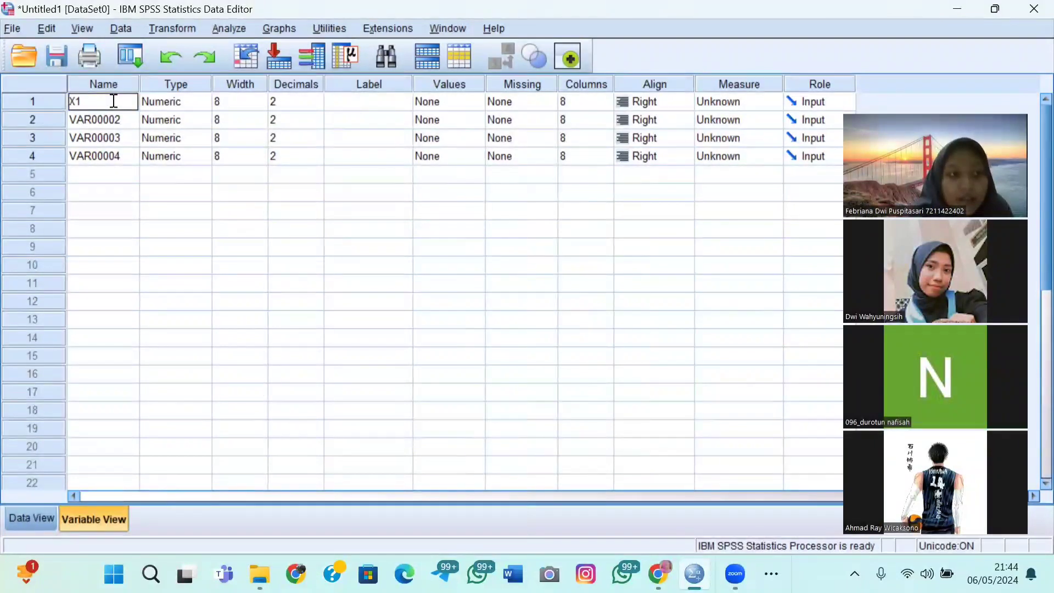
{"action": "left_click", "coordinate": [117, 122]}
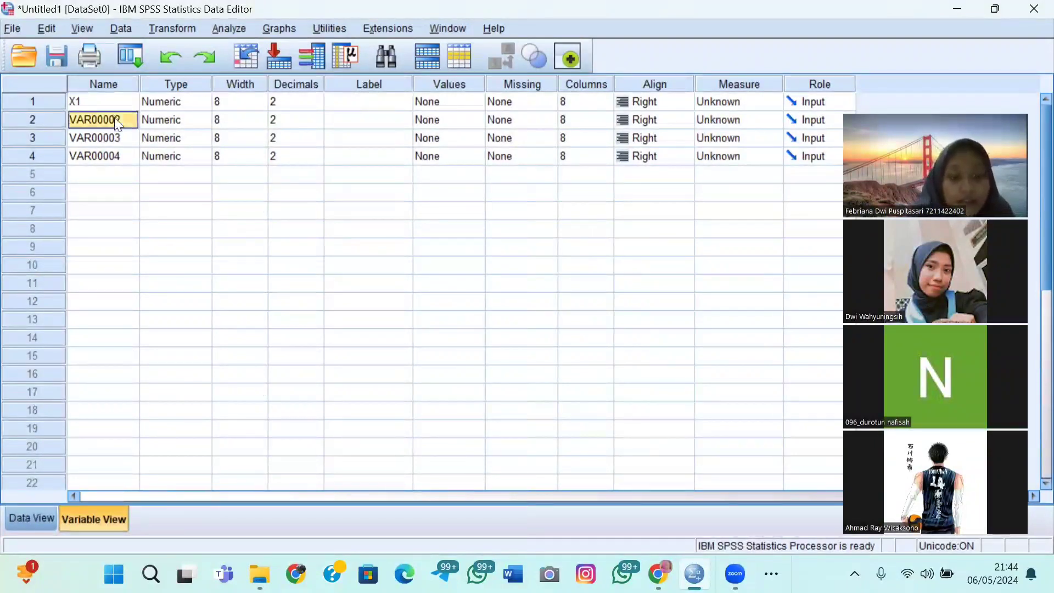
{"action": "key", "text": "BackSpace"}
{"action": "type", "text": "X2"}
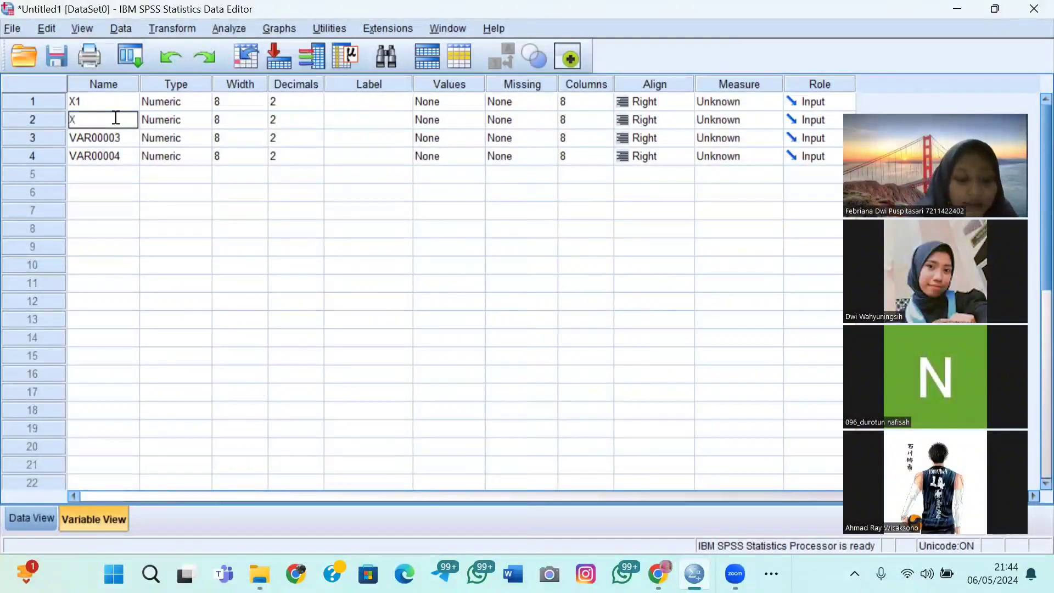
Step: Rename the third variable M and the fourth variable Y
{"action": "left_click", "coordinate": [122, 138]}
{"action": "key", "text": "BackSpace"}
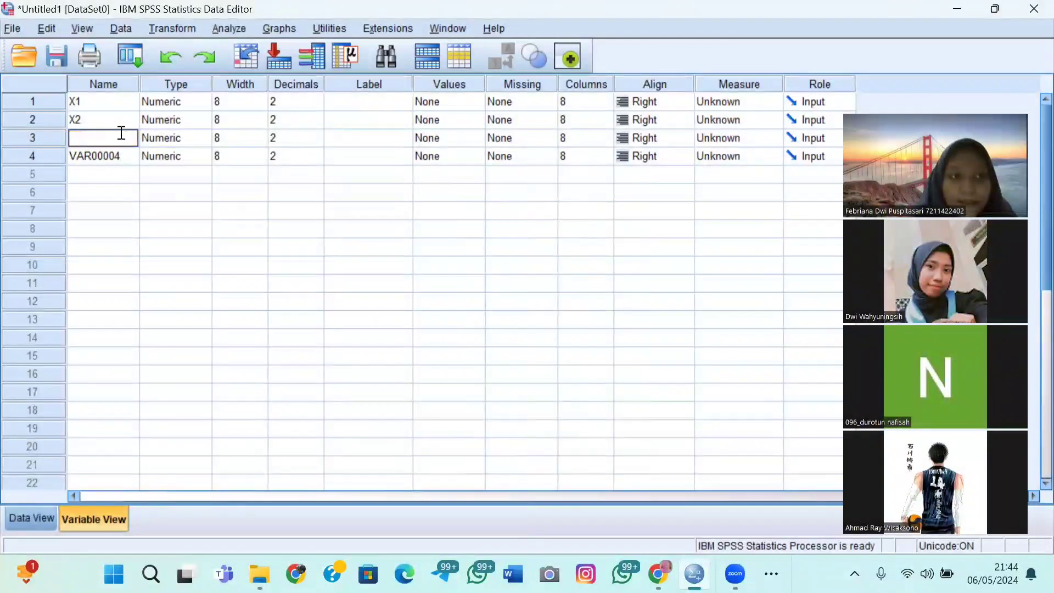
{"action": "type", "text": "M"}
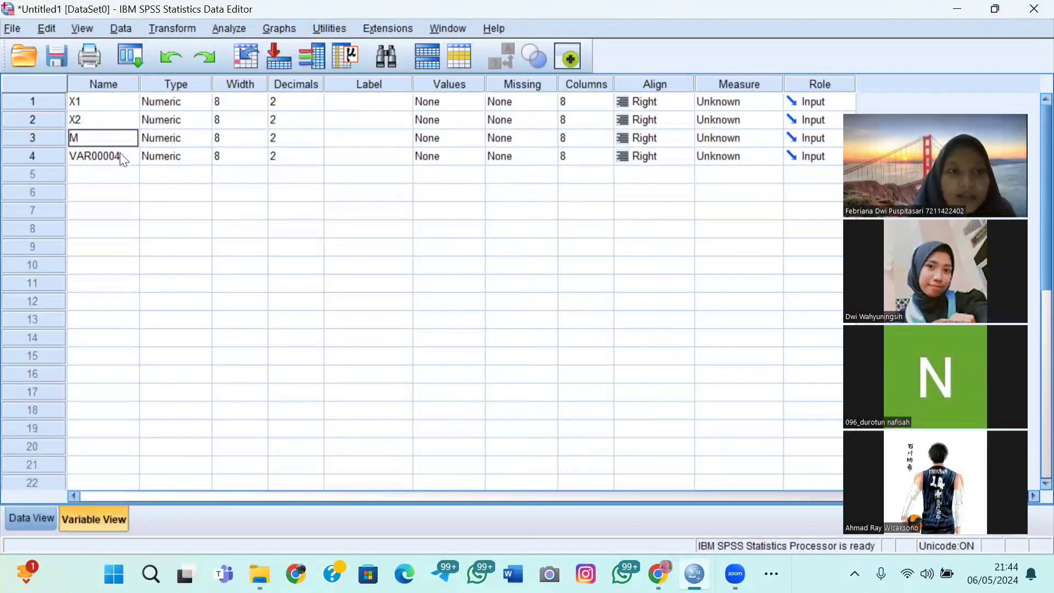
{"action": "left_click", "coordinate": [122, 156]}
{"action": "key", "text": "BackSpace"}
{"action": "type", "text": "Y"}
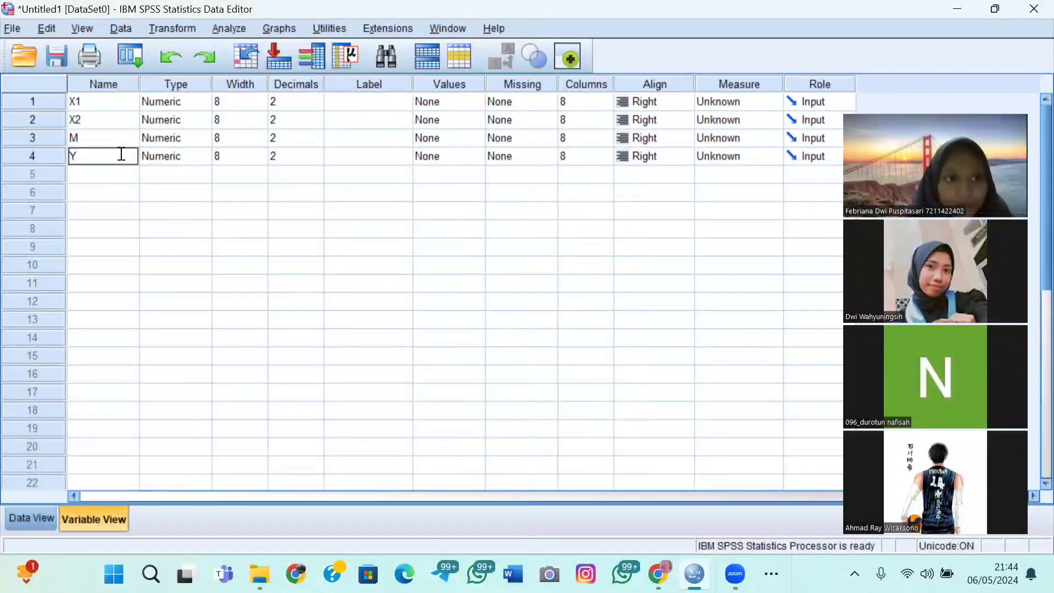
Step: Label variable X1 as CED and variable X2 as PROFER
{"action": "left_click", "coordinate": [347, 103]}
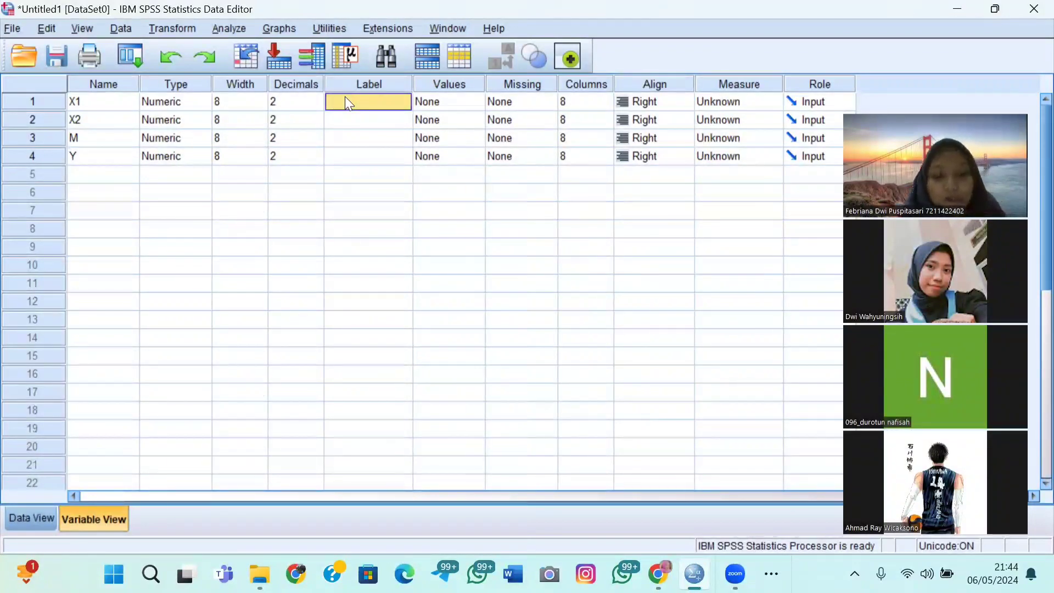
{"action": "type", "text": "CED"}
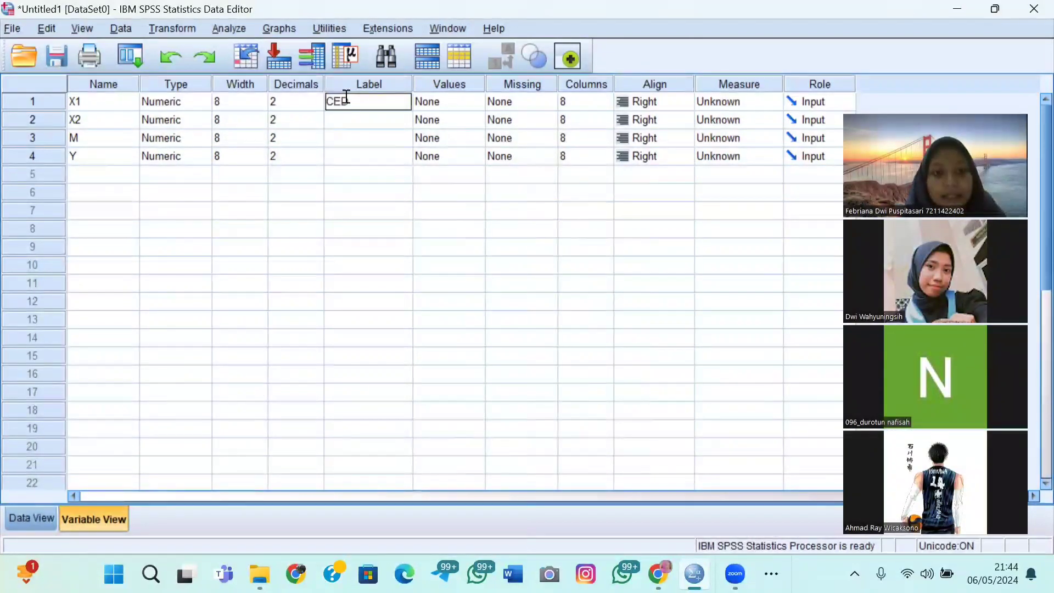
{"action": "left_click", "coordinate": [355, 129]}
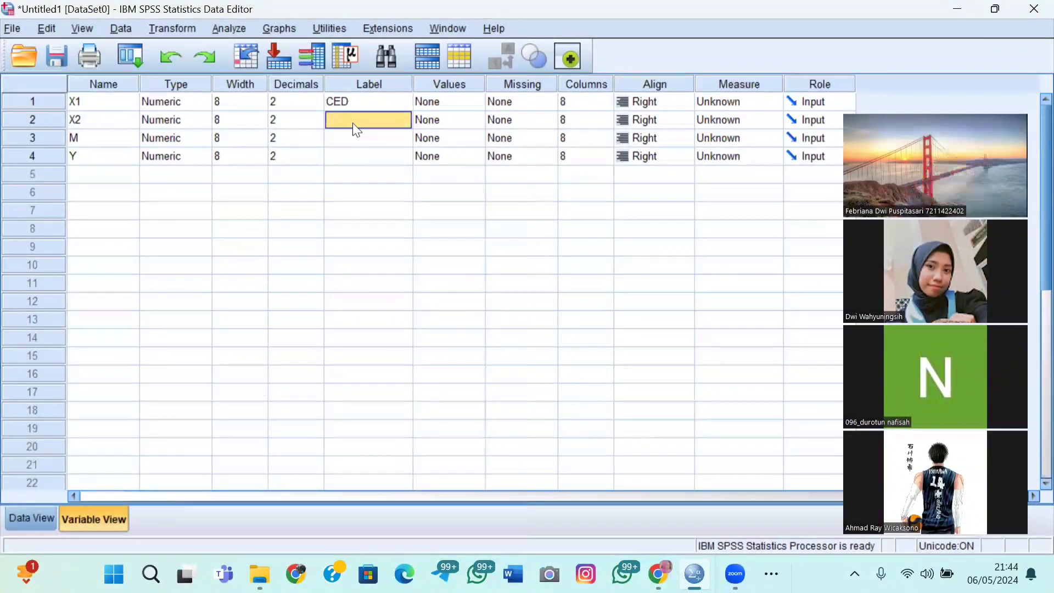
{"action": "type", "text": "PROFER"}
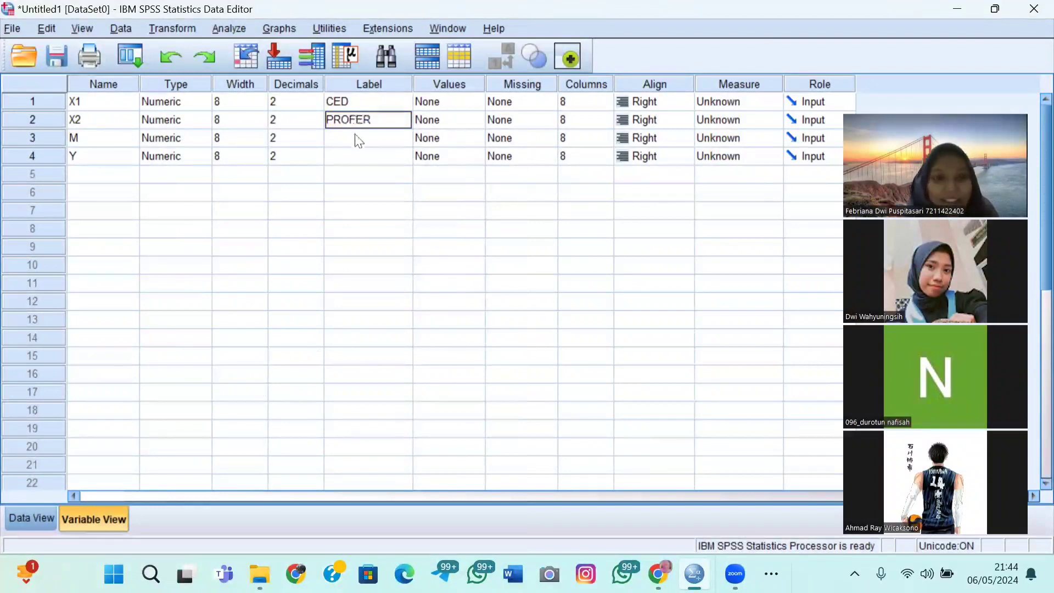
Step: Label variable M as SIZE and variable Y as ROA
{"action": "left_click", "coordinate": [358, 138]}
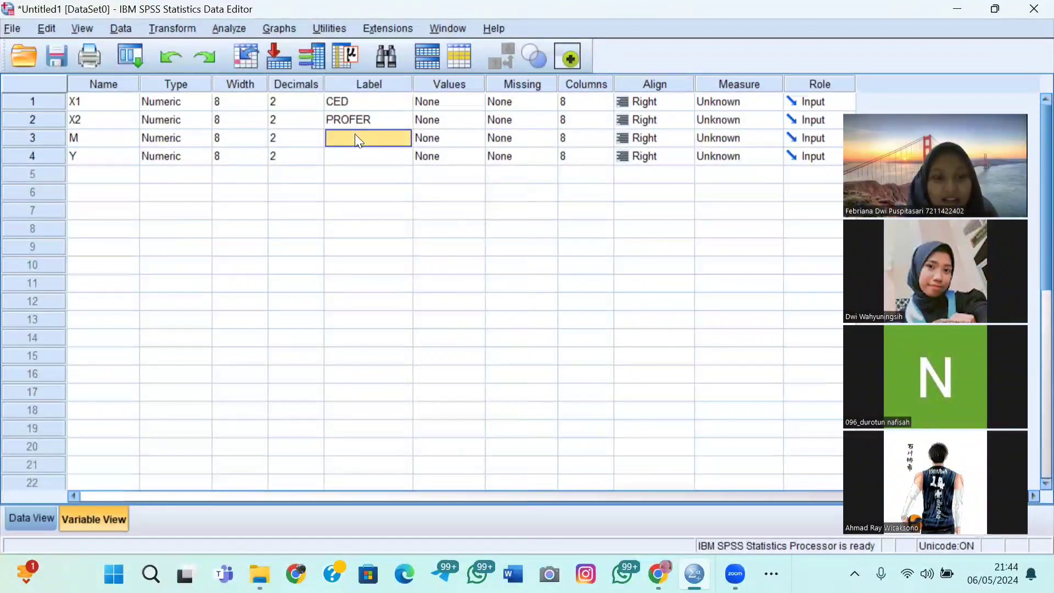
{"action": "type", "text": "SIXE"}
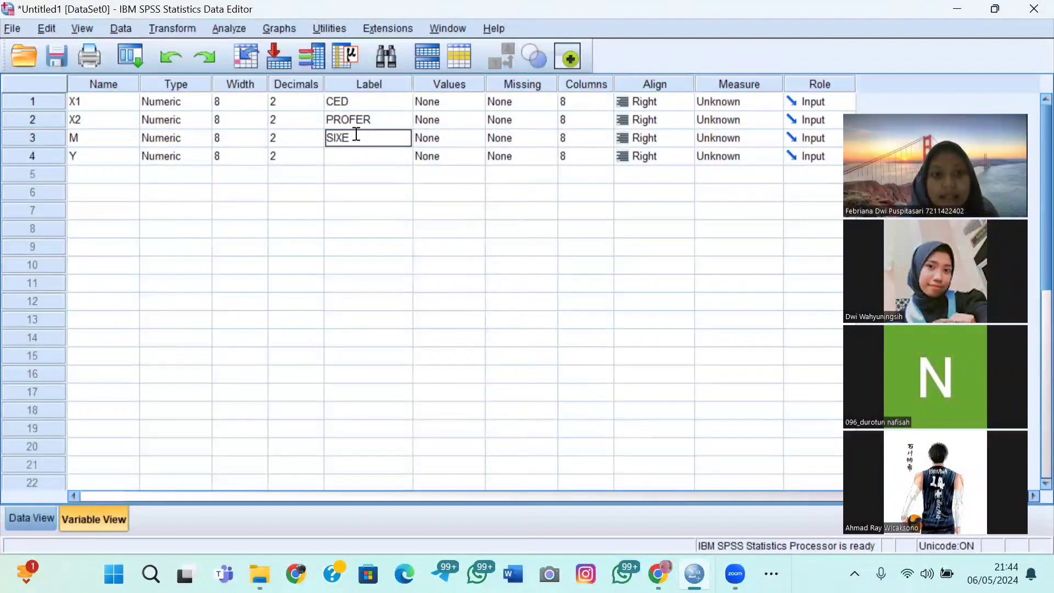
{"action": "key", "text": "BackSpace"}
{"action": "key", "text": "BackSpace"}
{"action": "type", "text": "ZE"}
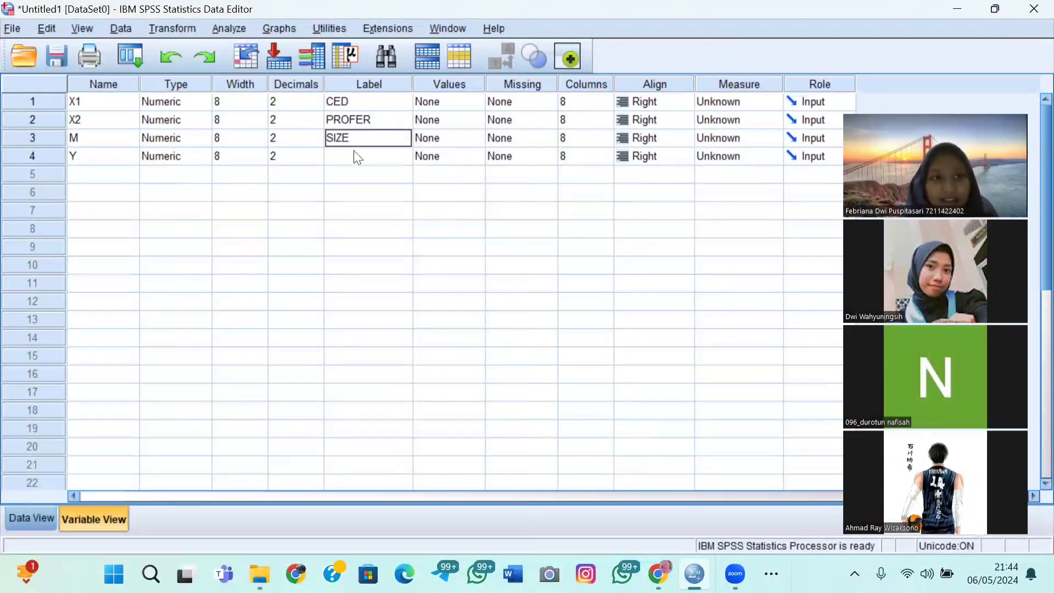
{"action": "left_click", "coordinate": [357, 156]}
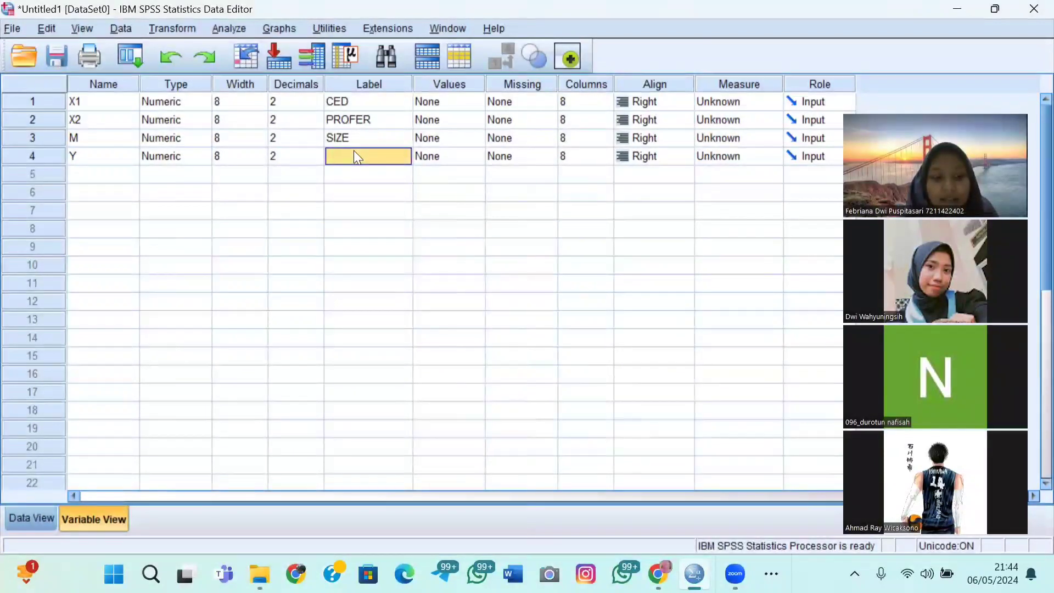
{"action": "type", "text": "ROA"}
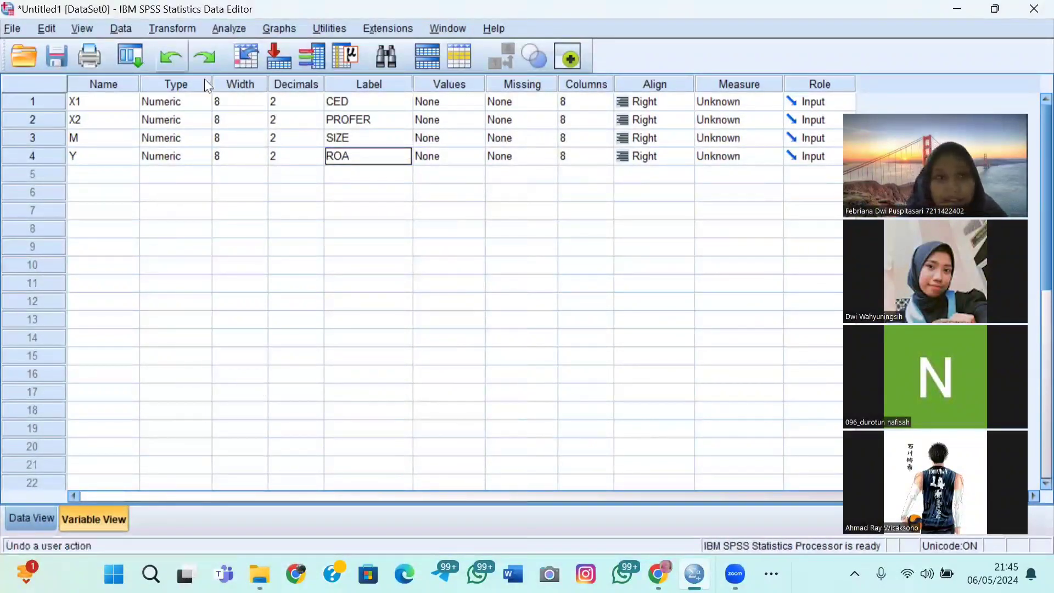
Step: Set the number of decimals to 0 for the variables X1, X2 and M
{"action": "left_click", "coordinate": [299, 102]}
{"action": "left_click", "coordinate": [316, 105]}
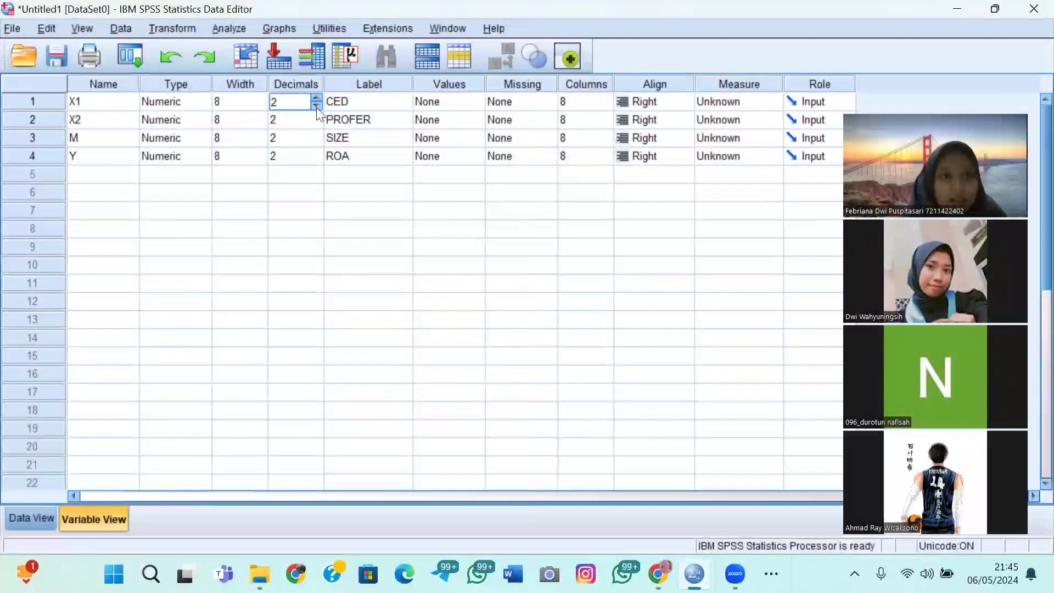
{"action": "left_click", "coordinate": [316, 107]}
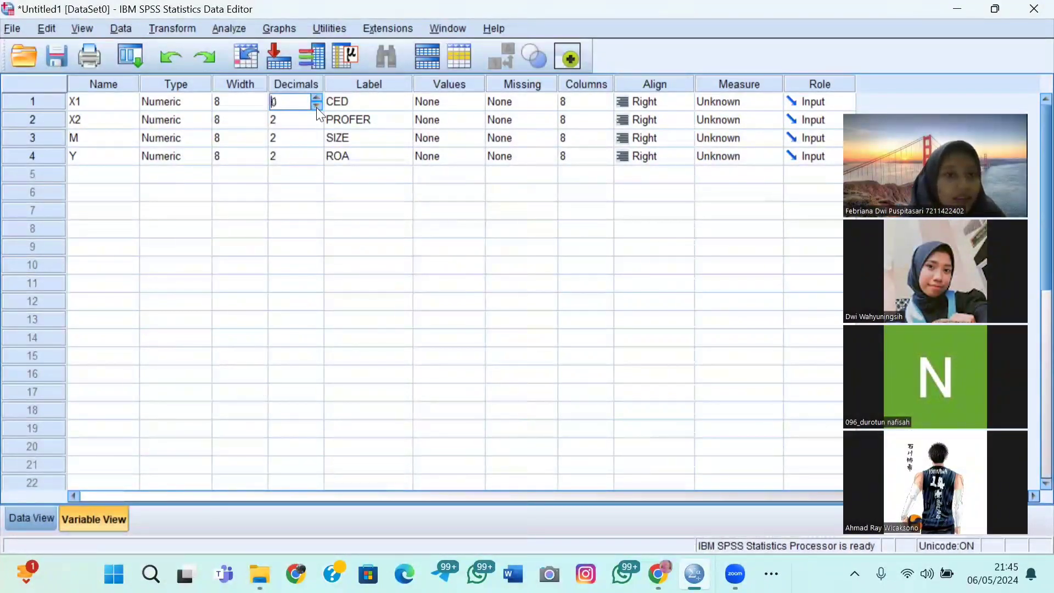
{"action": "left_click", "coordinate": [318, 115]}
{"action": "left_click", "coordinate": [317, 116]}
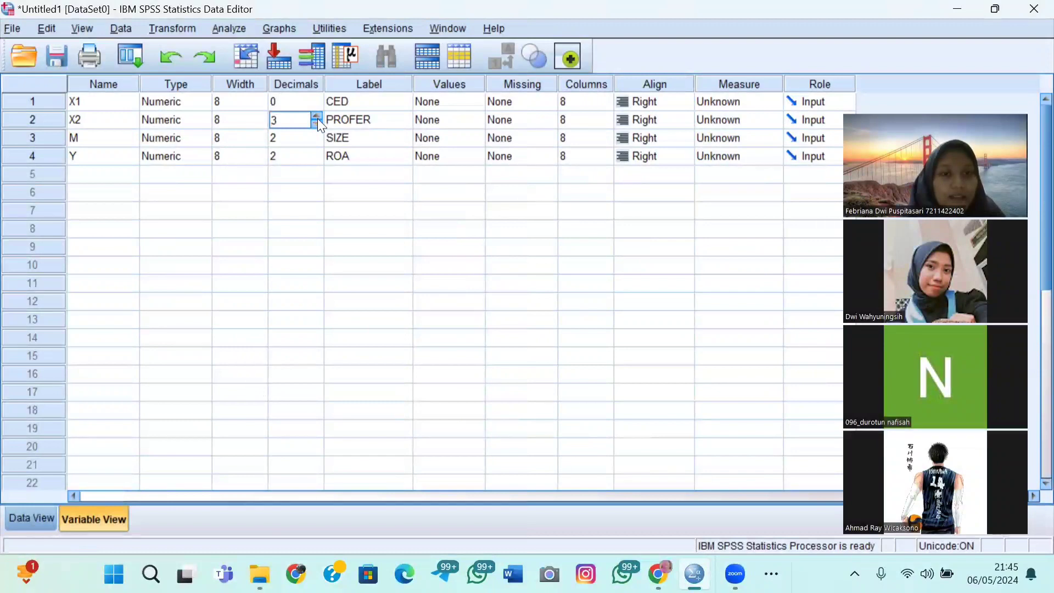
{"action": "left_click", "coordinate": [317, 123]}
{"action": "left_click", "coordinate": [318, 123]}
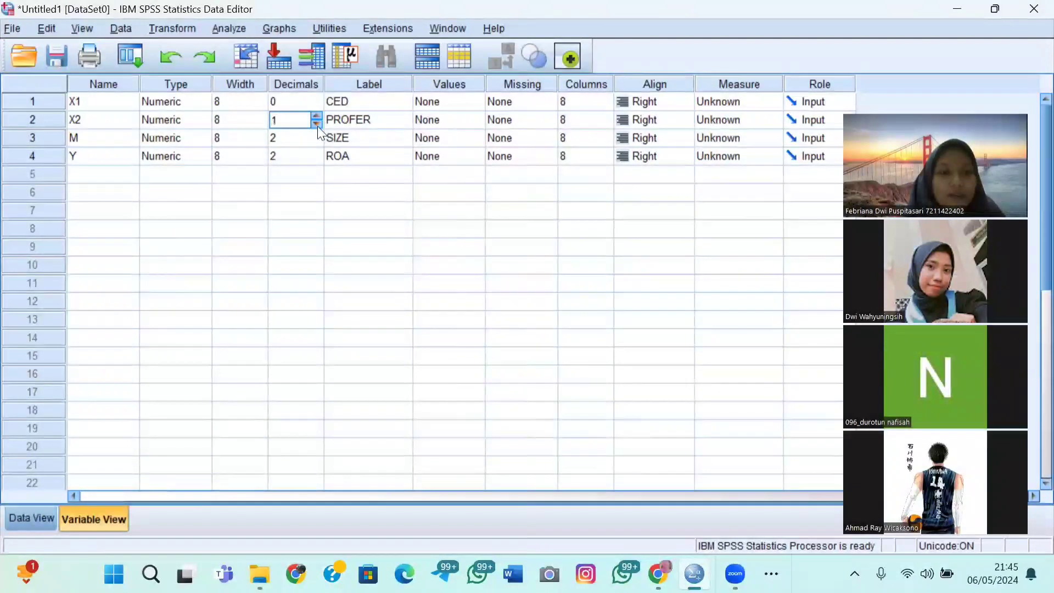
{"action": "left_click", "coordinate": [317, 123]}
{"action": "left_click", "coordinate": [321, 141]}
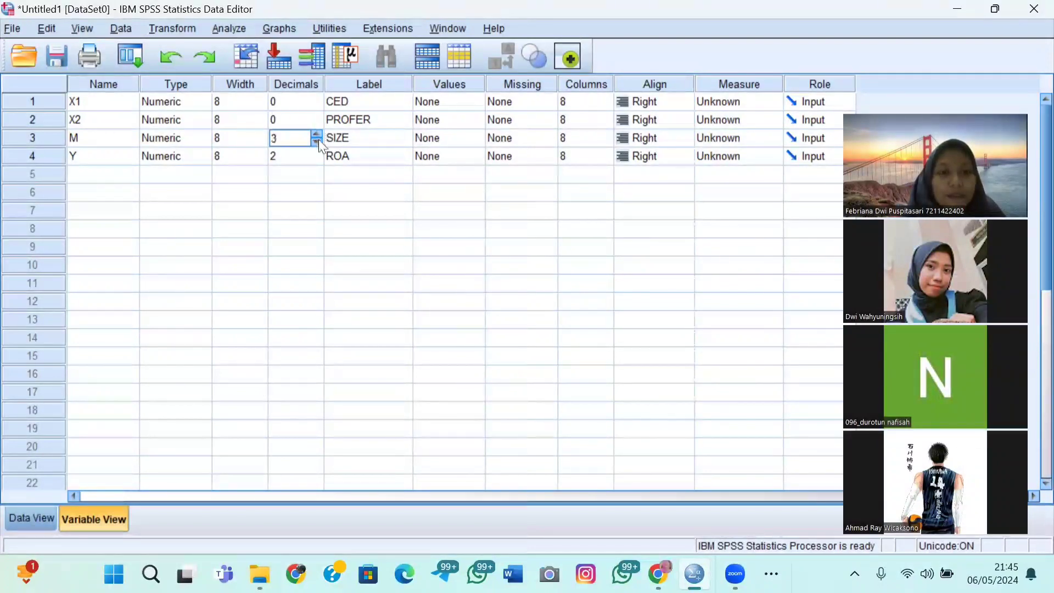
{"action": "left_click", "coordinate": [318, 141]}
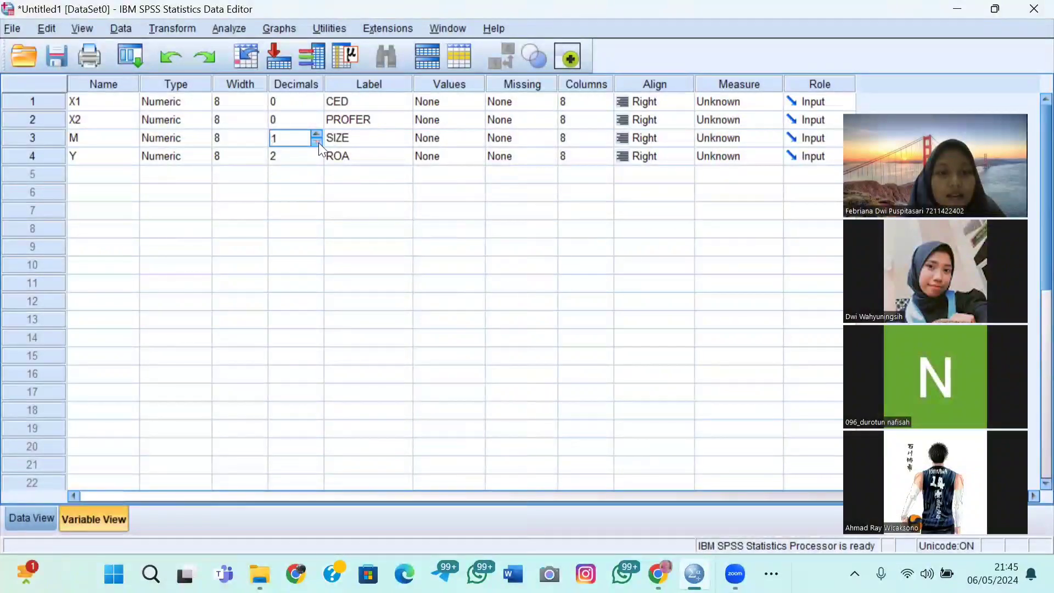
{"action": "left_click", "coordinate": [317, 141]}
Step: Set the number of decimals to 0 for variable Y
{"action": "left_click", "coordinate": [317, 159]}
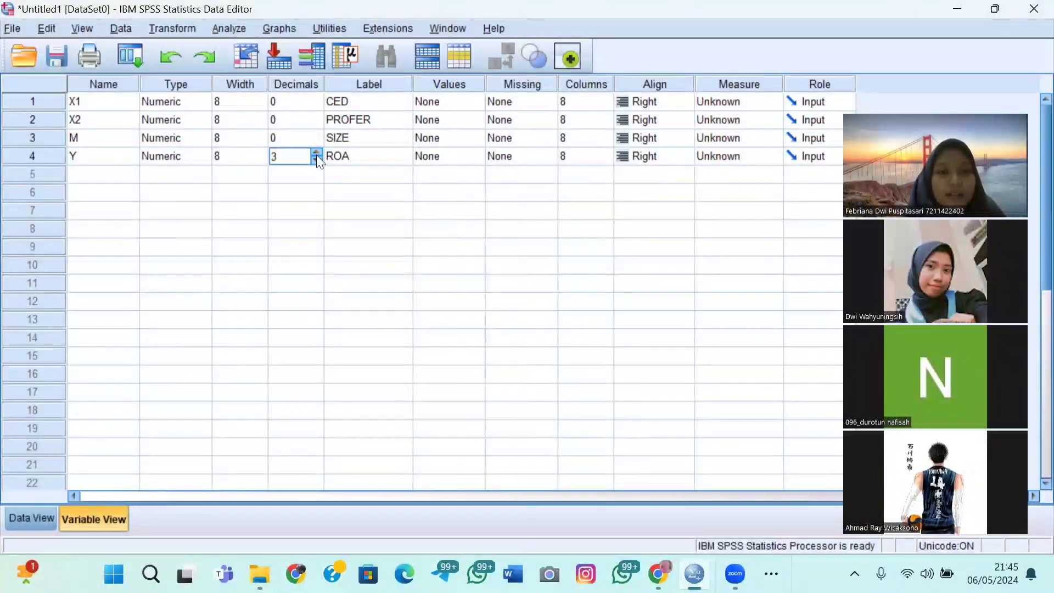
{"action": "left_click", "coordinate": [316, 153]}
{"action": "left_click", "coordinate": [317, 153]}
{"action": "left_click", "coordinate": [316, 152]}
{"action": "left_click", "coordinate": [317, 152]}
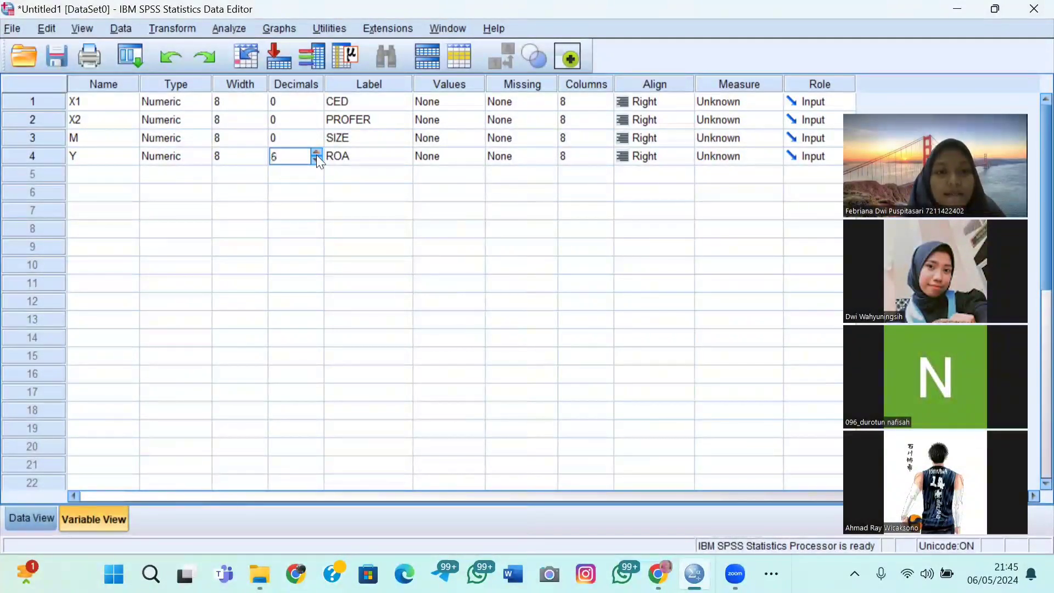
{"action": "left_click", "coordinate": [316, 150]}
{"action": "left_click", "coordinate": [316, 158]}
{"action": "left_click", "coordinate": [317, 158]}
{"action": "left_click", "coordinate": [317, 159]}
{"action": "left_click", "coordinate": [317, 158]}
{"action": "left_click", "coordinate": [316, 159]}
{"action": "left_click", "coordinate": [317, 159]}
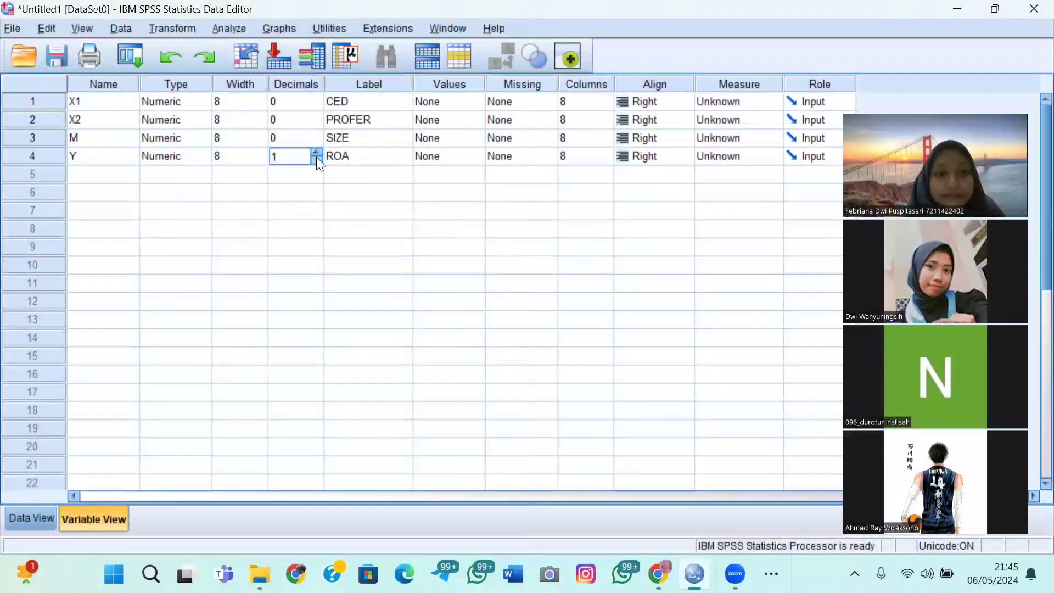
{"action": "left_click", "coordinate": [317, 159]}
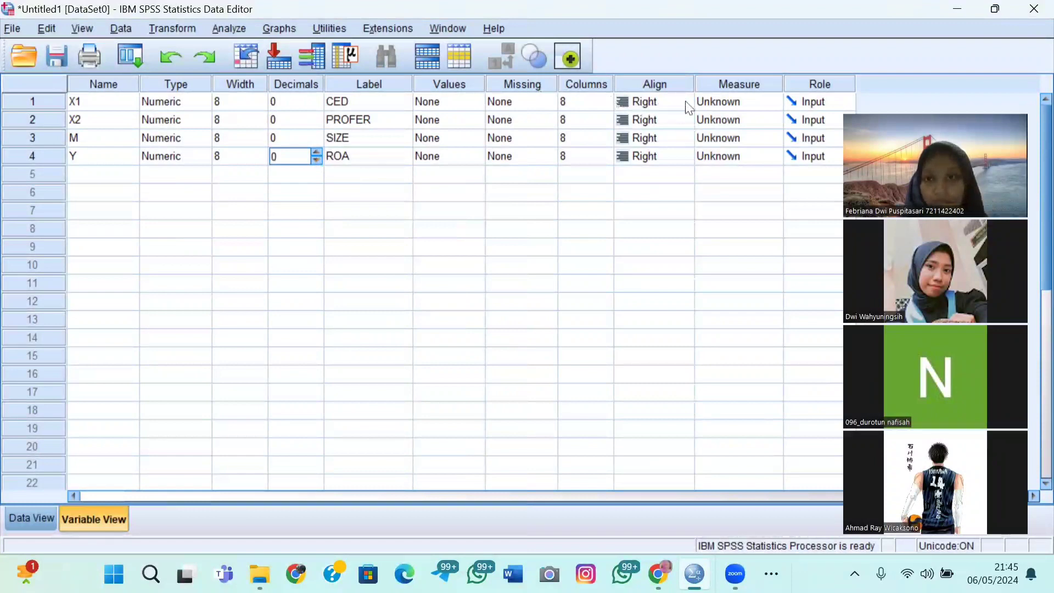
Step: Set the measurement level of X1, X2, M and Y to Scale
{"action": "left_click", "coordinate": [717, 105]}
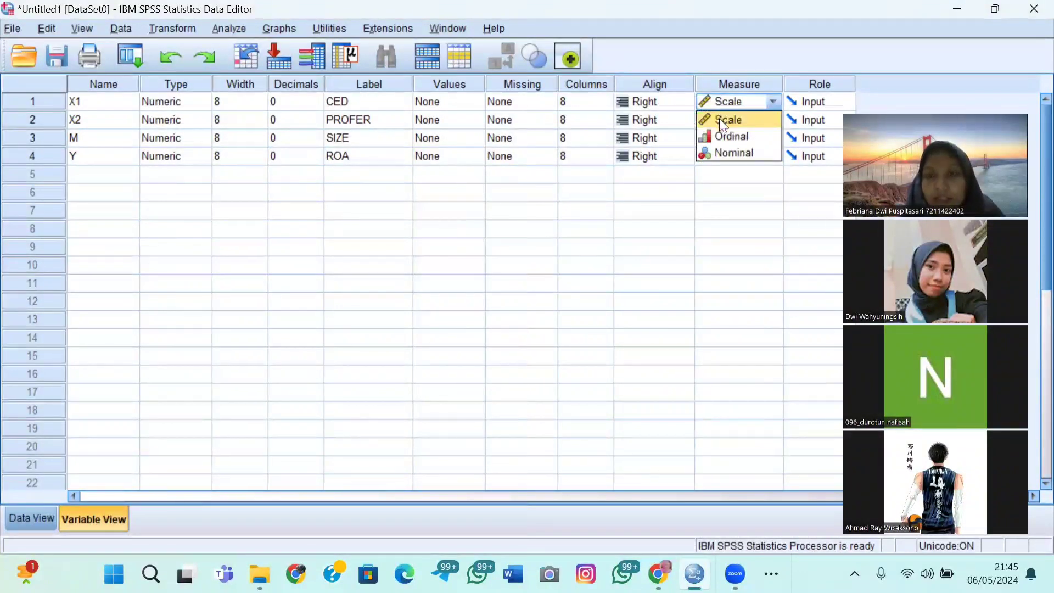
{"action": "left_click", "coordinate": [719, 118]}
{"action": "left_click", "coordinate": [722, 119]}
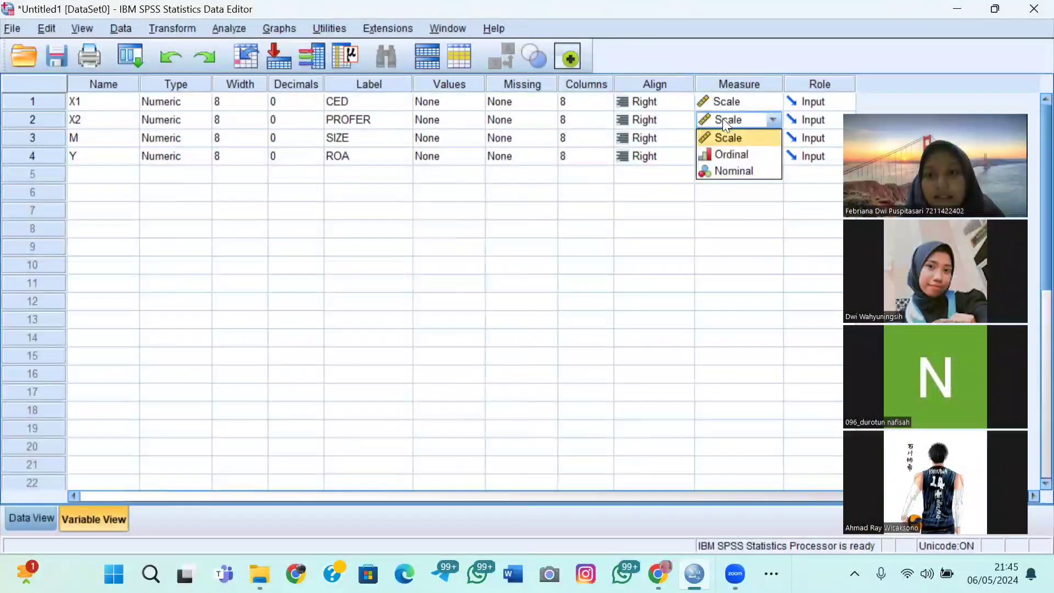
{"action": "left_click", "coordinate": [725, 134]}
{"action": "left_click", "coordinate": [726, 139]}
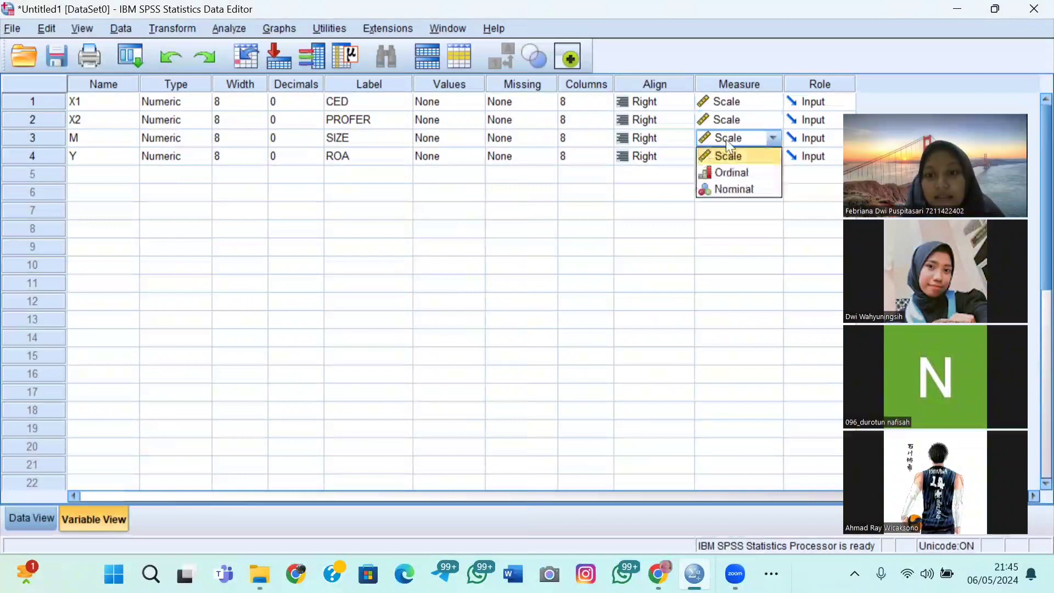
{"action": "left_click", "coordinate": [730, 154]}
{"action": "left_click", "coordinate": [731, 156]}
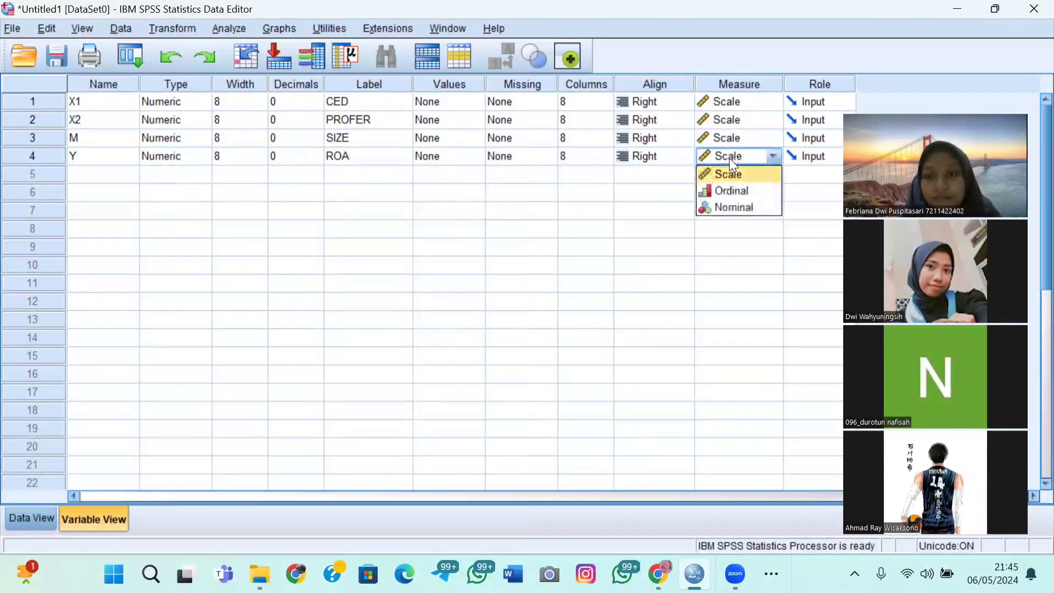
{"action": "left_click", "coordinate": [730, 173]}
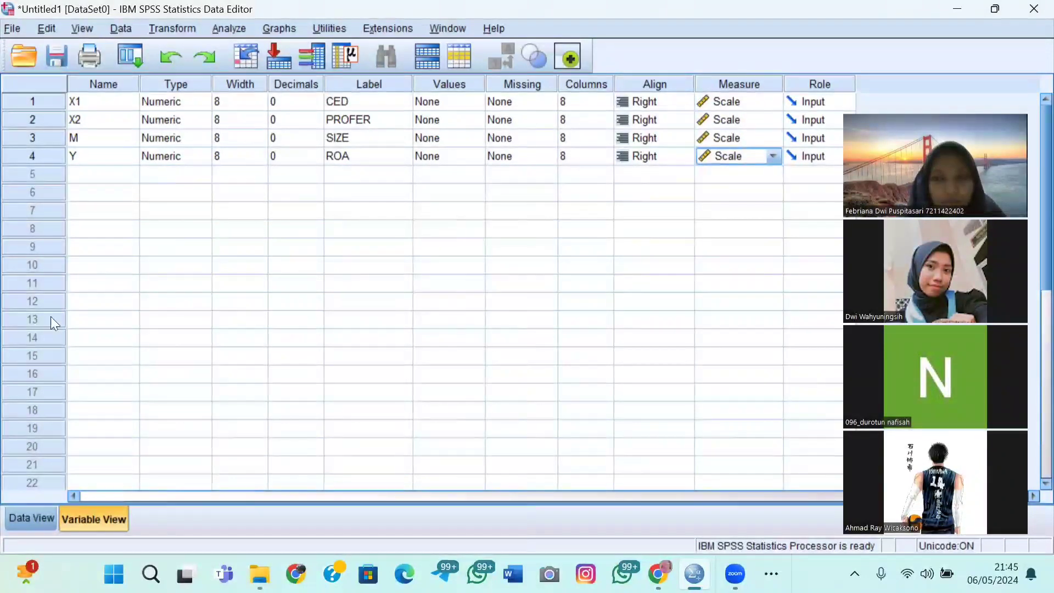
Step: Set up a Descriptives analysis in the data view with CED [X1], PROFER [X2] and SIZE [M] as its variables
{"action": "left_click", "coordinate": [32, 514]}
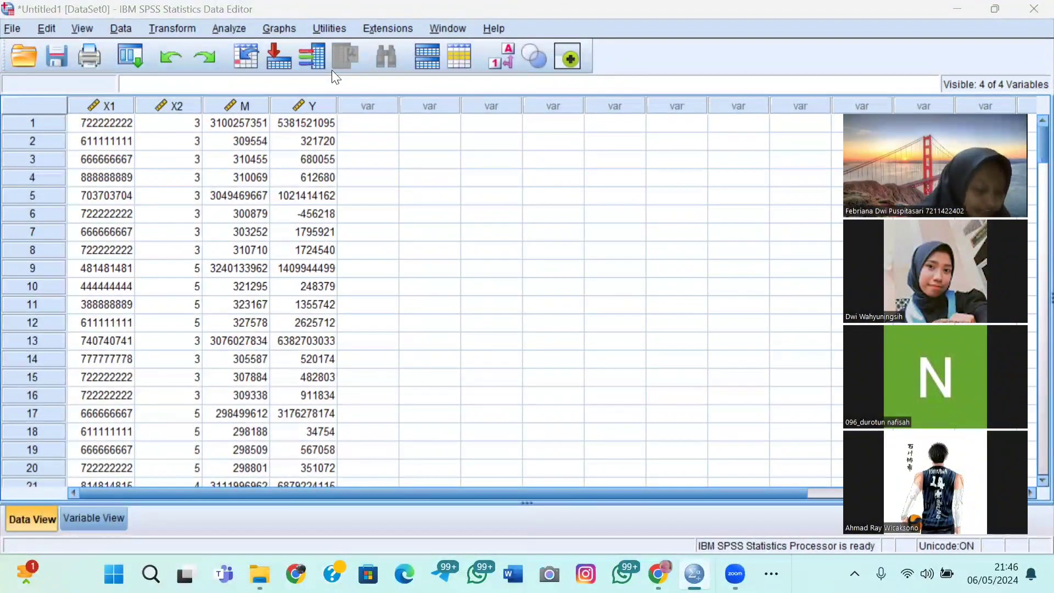
{"action": "left_click", "coordinate": [242, 29]}
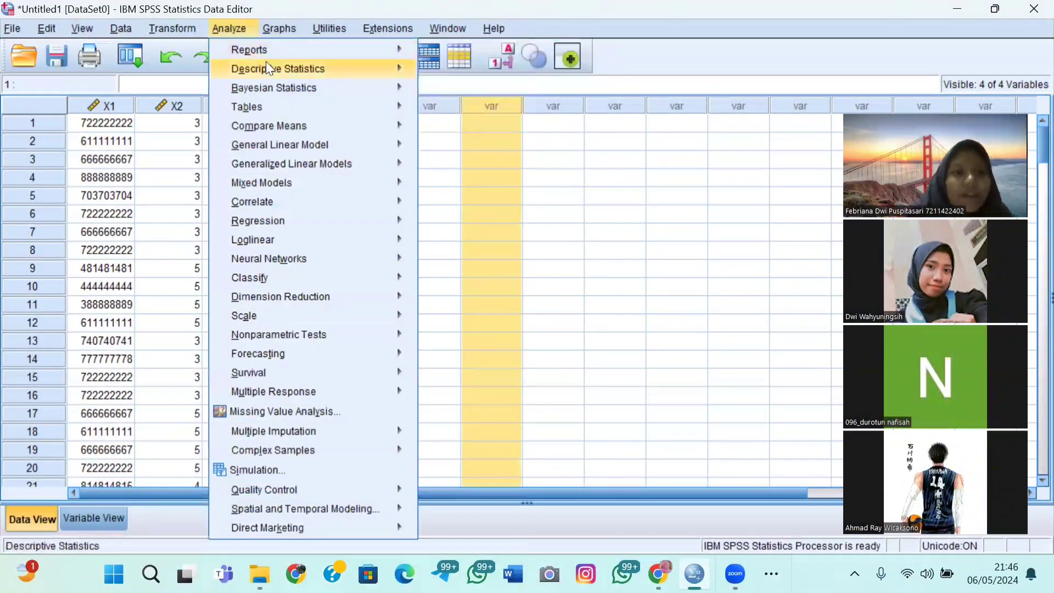
{"action": "mouse_move", "coordinate": [267, 64]}
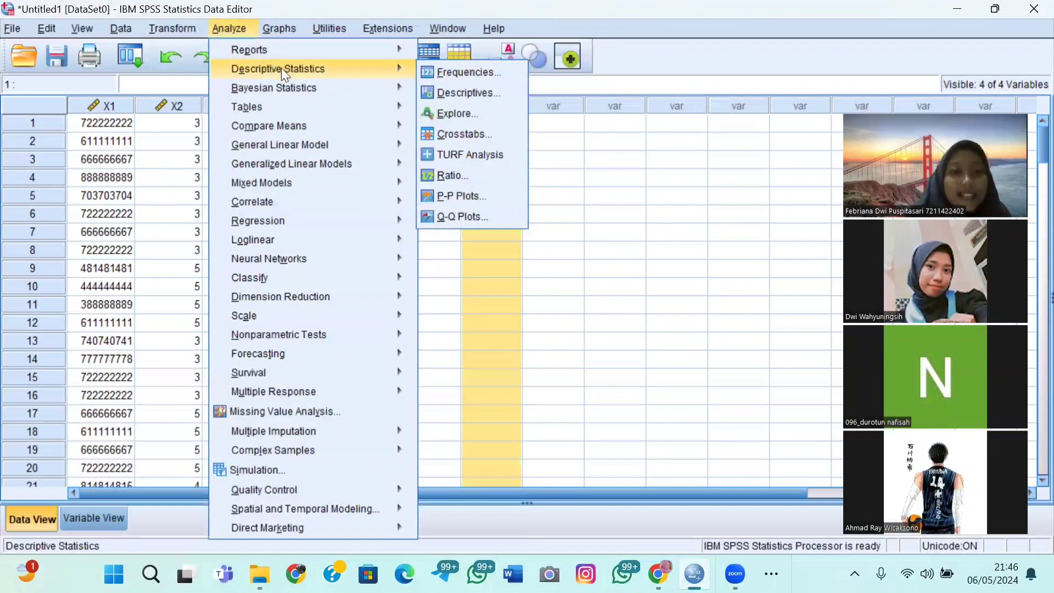
{"action": "left_click", "coordinate": [443, 90]}
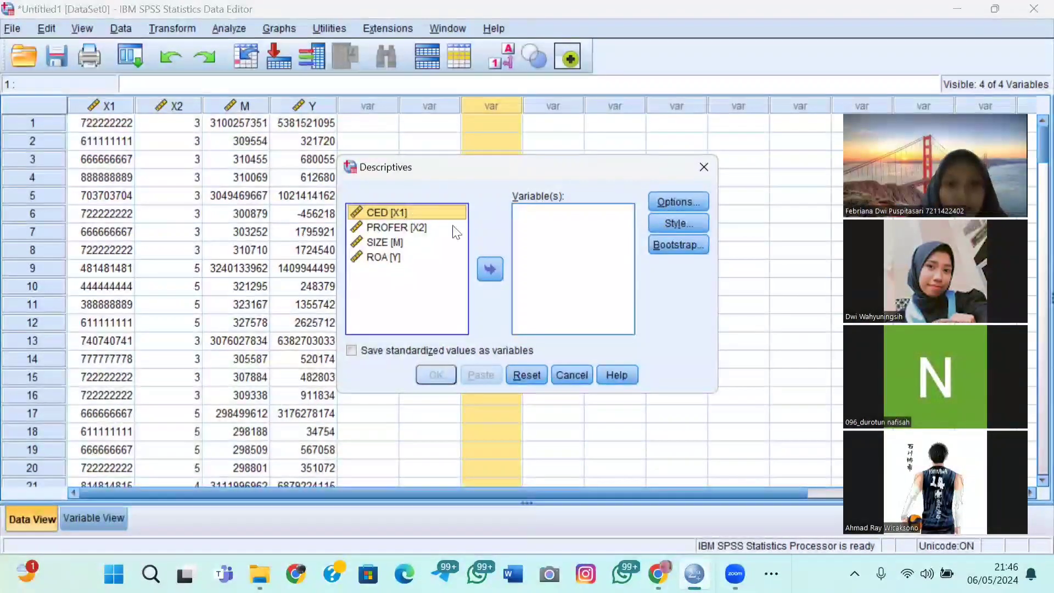
{"action": "left_click", "coordinate": [490, 268]}
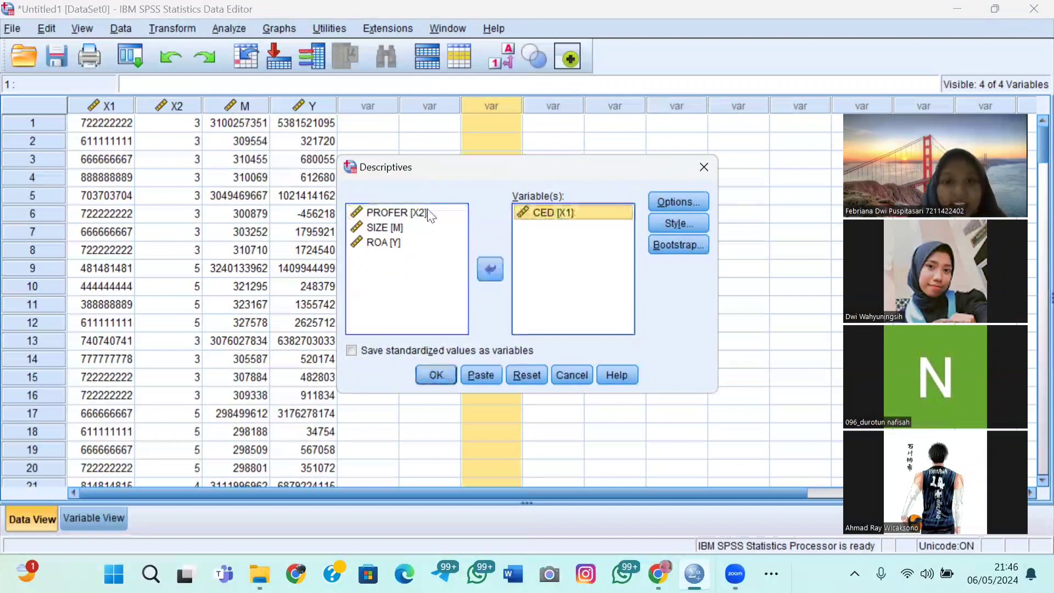
{"action": "left_click", "coordinate": [495, 268]}
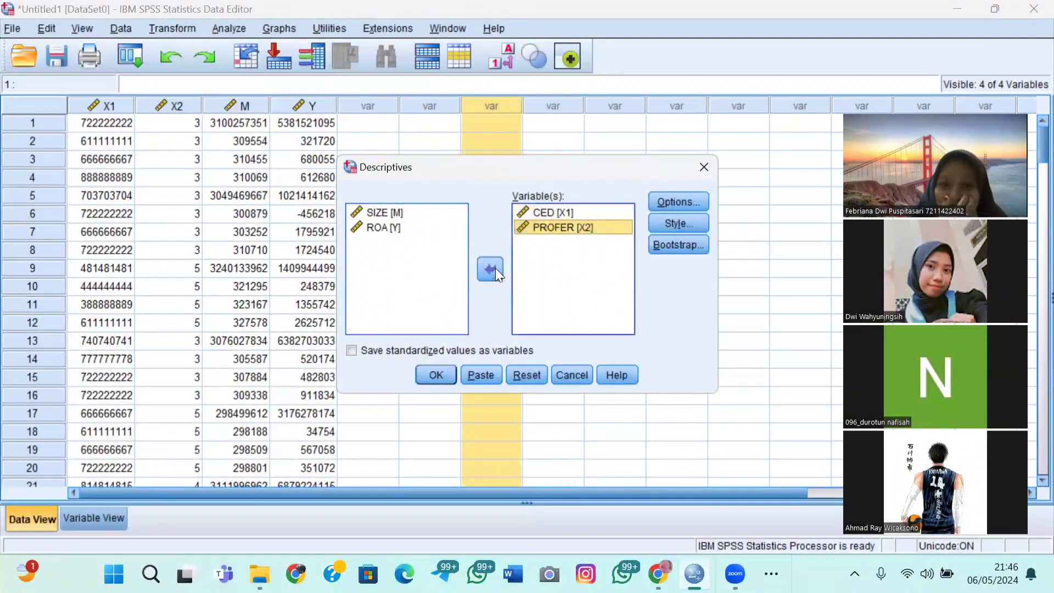
{"action": "left_click", "coordinate": [412, 214]}
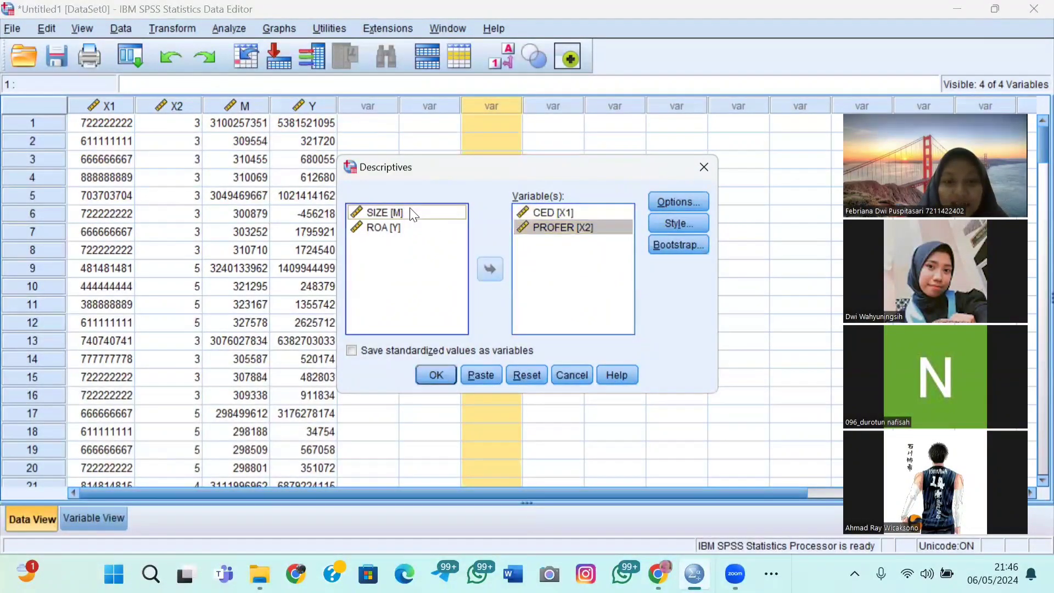
{"action": "left_click", "coordinate": [412, 214]}
{"action": "left_click", "coordinate": [492, 268]}
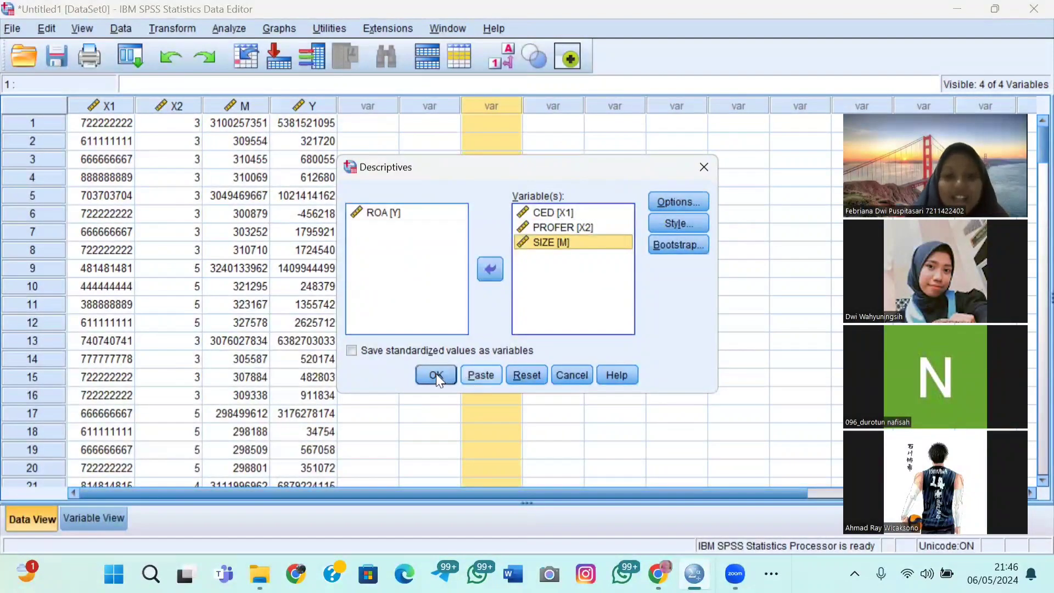
Step: Run the Descriptives analysis with standardized values saved as variables, and close its output without saving
{"action": "left_click", "coordinate": [357, 351]}
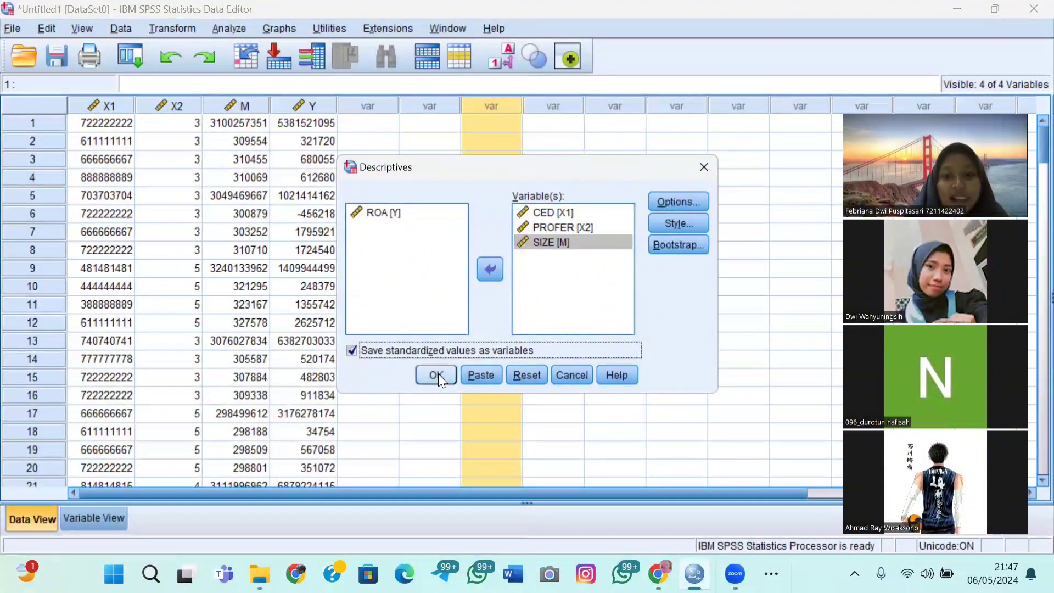
{"action": "left_click", "coordinate": [436, 375]}
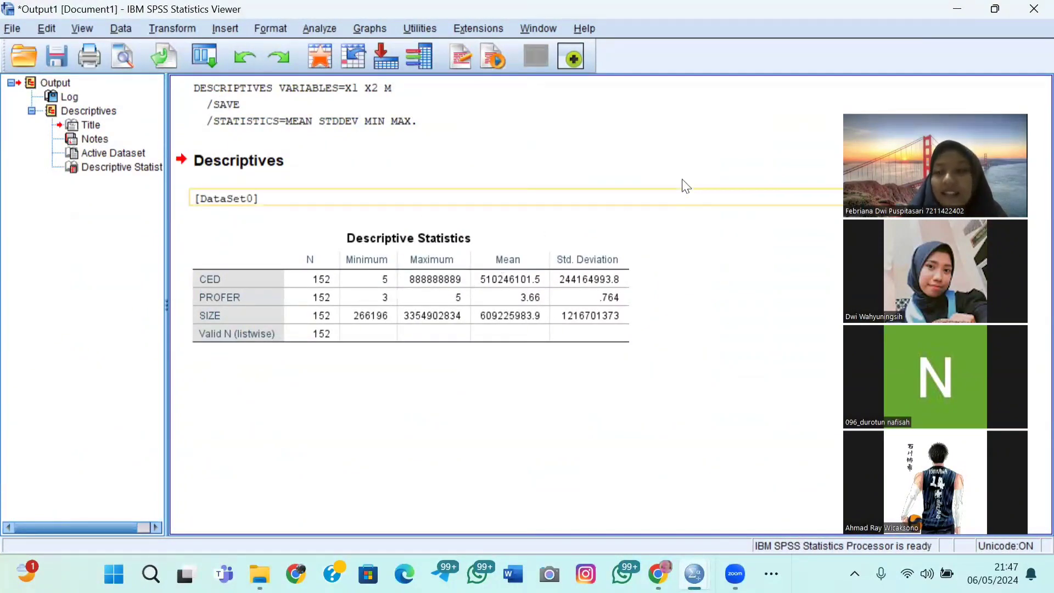
{"action": "left_click", "coordinate": [1031, 7]}
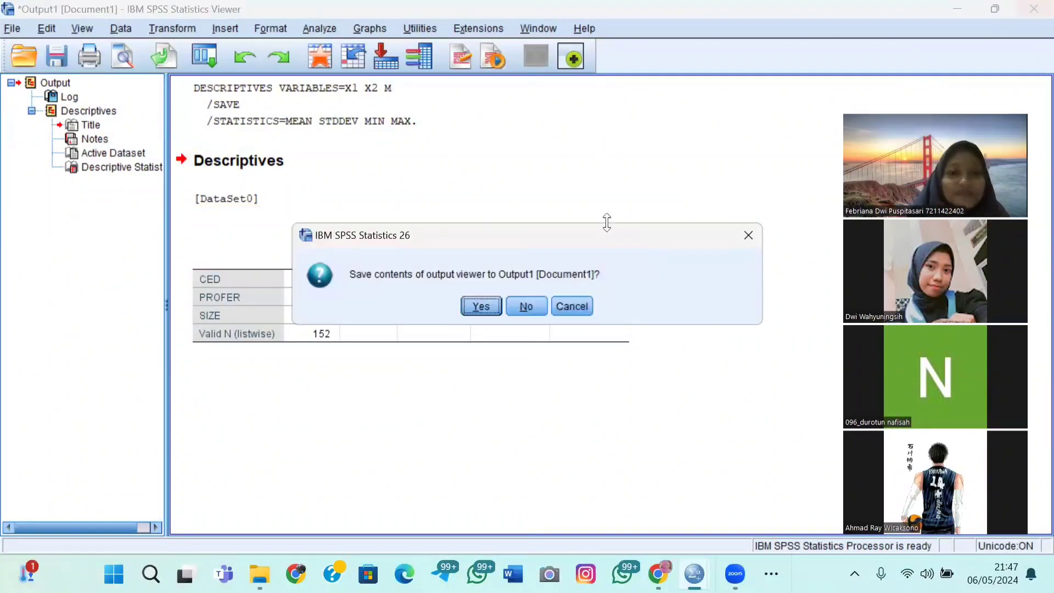
{"action": "left_click", "coordinate": [526, 305]}
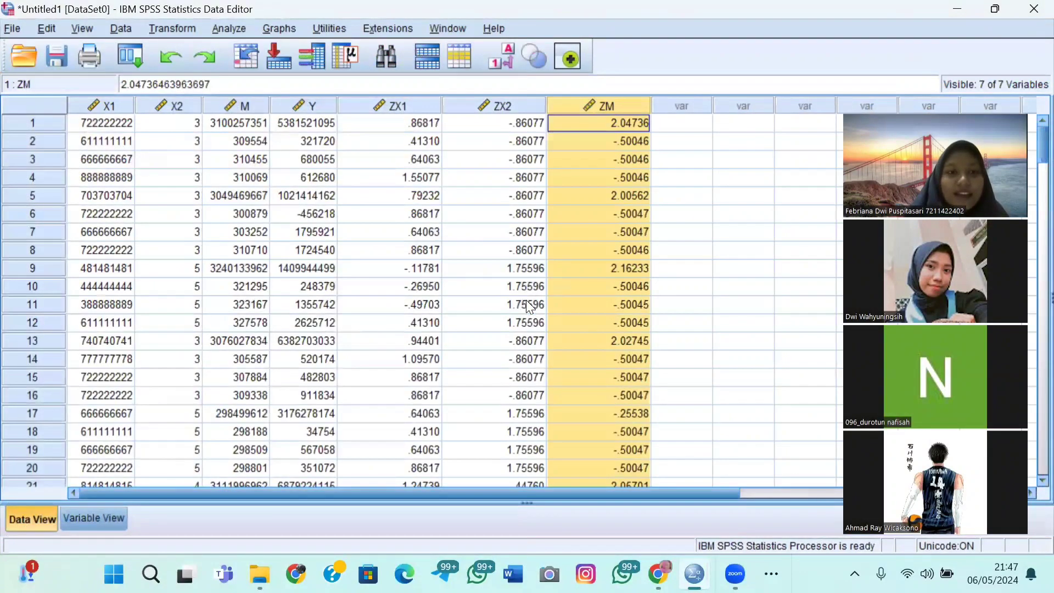
Step: Run descriptive statistics on the ZX1 column and close the resulting output without saving
{"action": "left_click", "coordinate": [683, 122]}
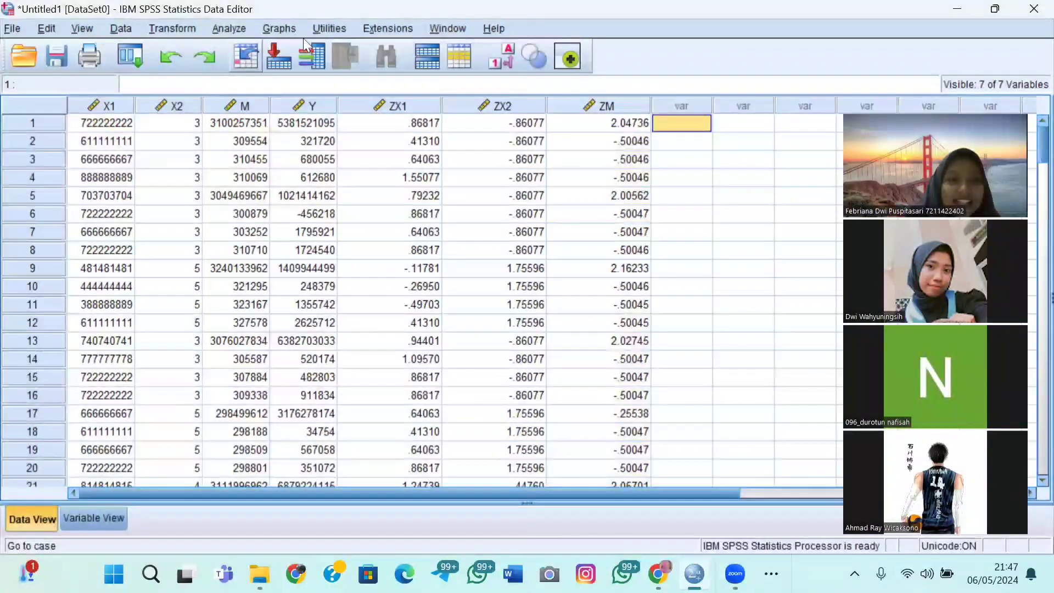
{"action": "mouse_move", "coordinate": [394, 114]}
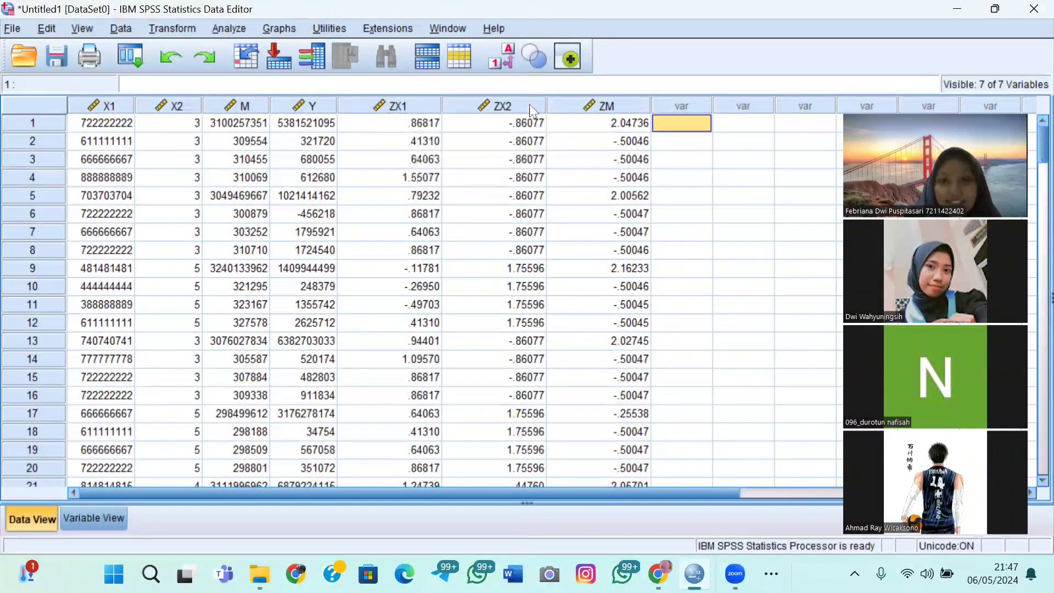
{"action": "left_click", "coordinate": [394, 102]}
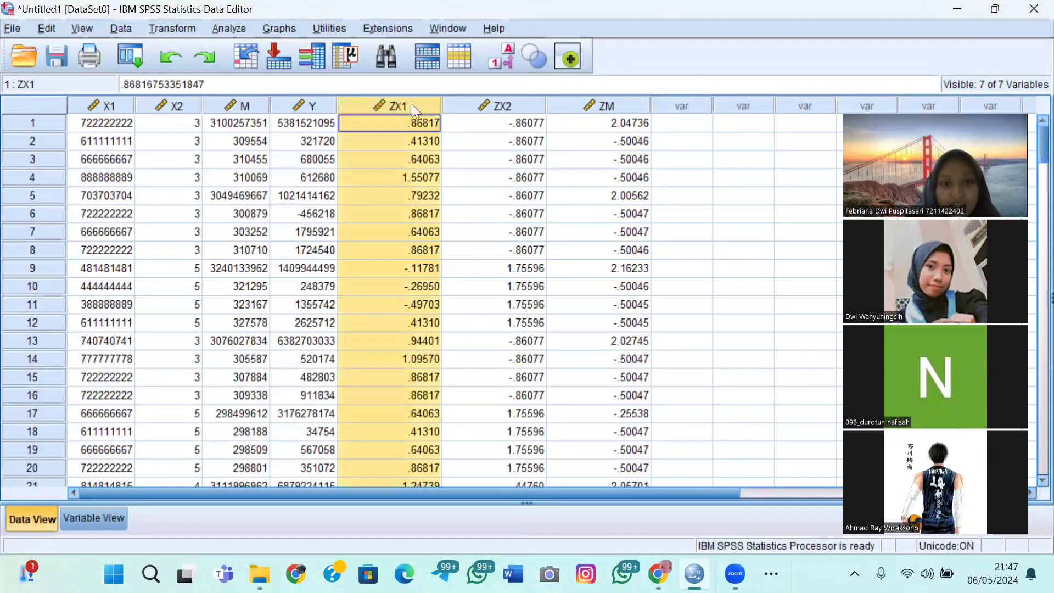
{"action": "left_click", "coordinate": [343, 60]}
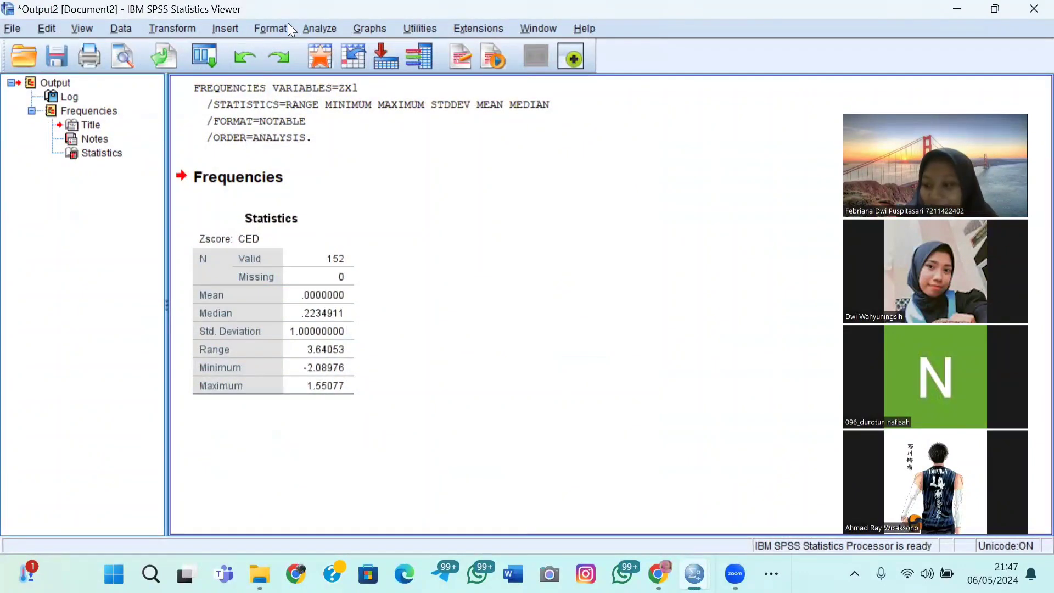
{"action": "left_click", "coordinate": [1034, 9]}
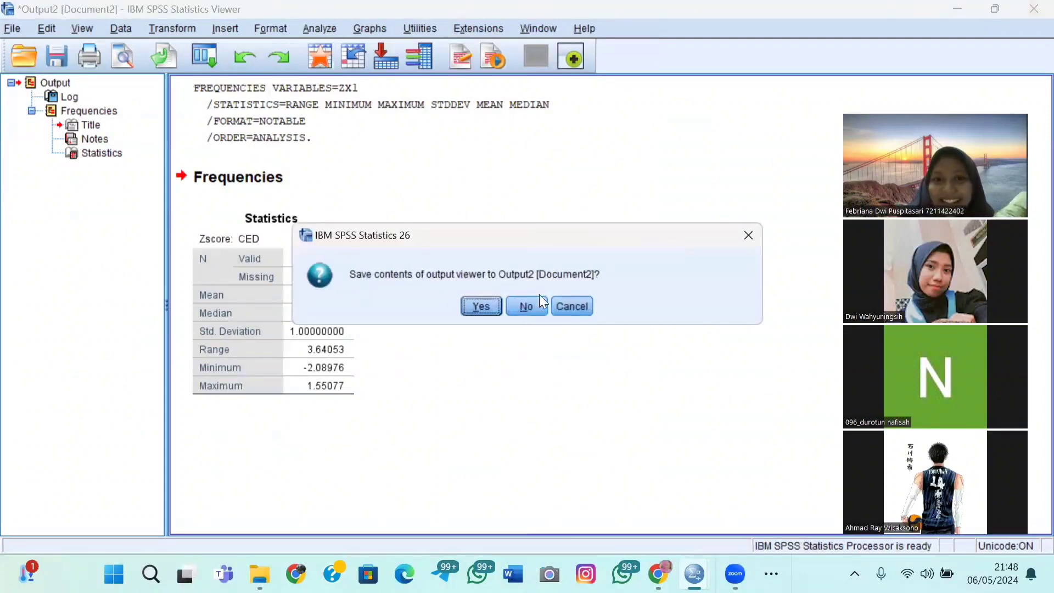
{"action": "left_click", "coordinate": [528, 306]}
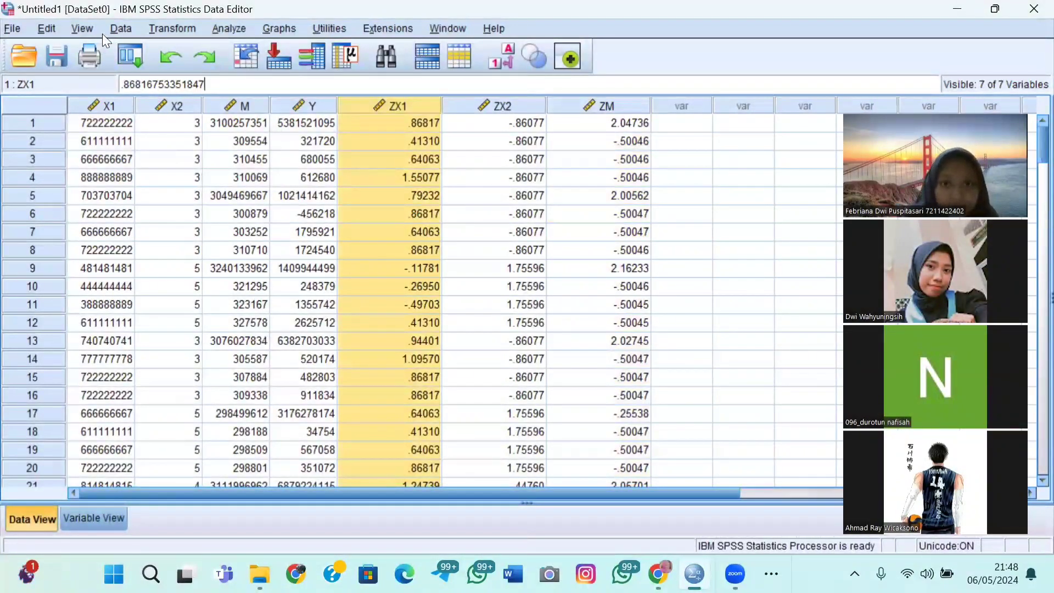
Step: Start computing a new variable with Moderasi1 as the target variable
{"action": "left_click", "coordinate": [611, 179]}
{"action": "left_click", "coordinate": [176, 30]}
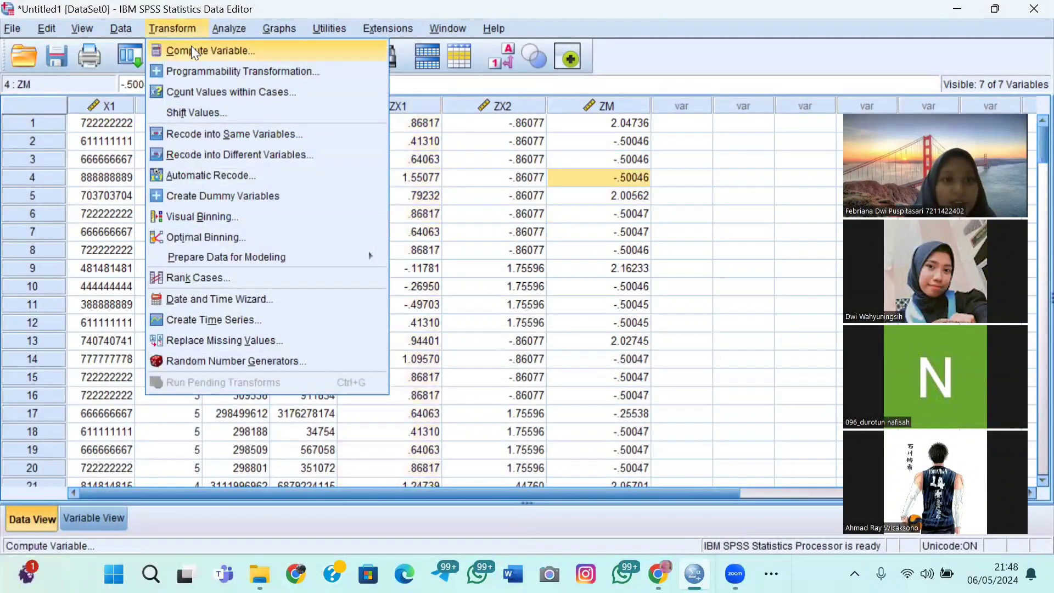
{"action": "left_click", "coordinate": [193, 49]}
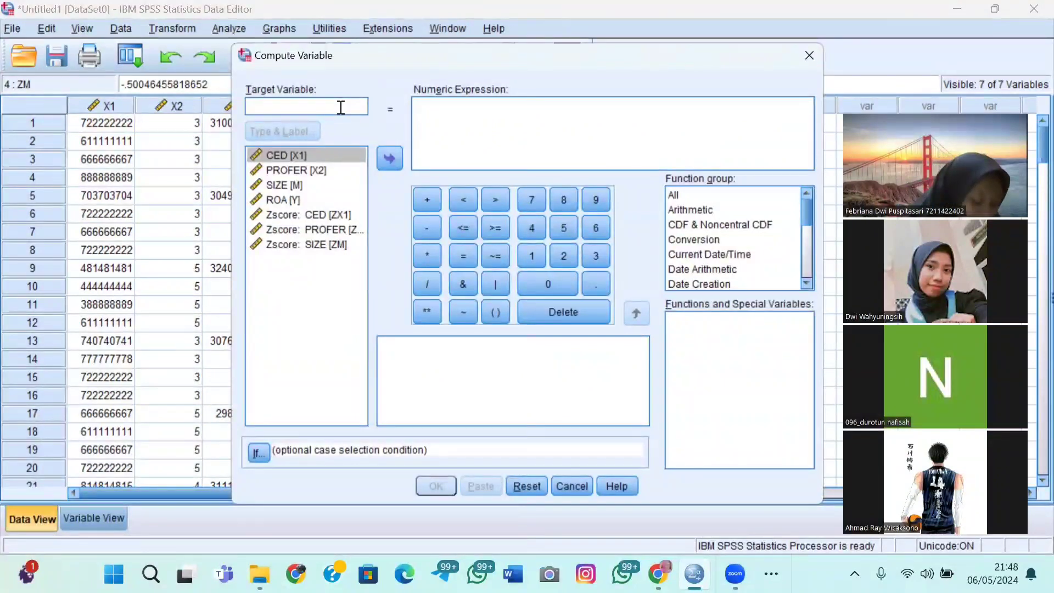
{"action": "type", "text": "M"}
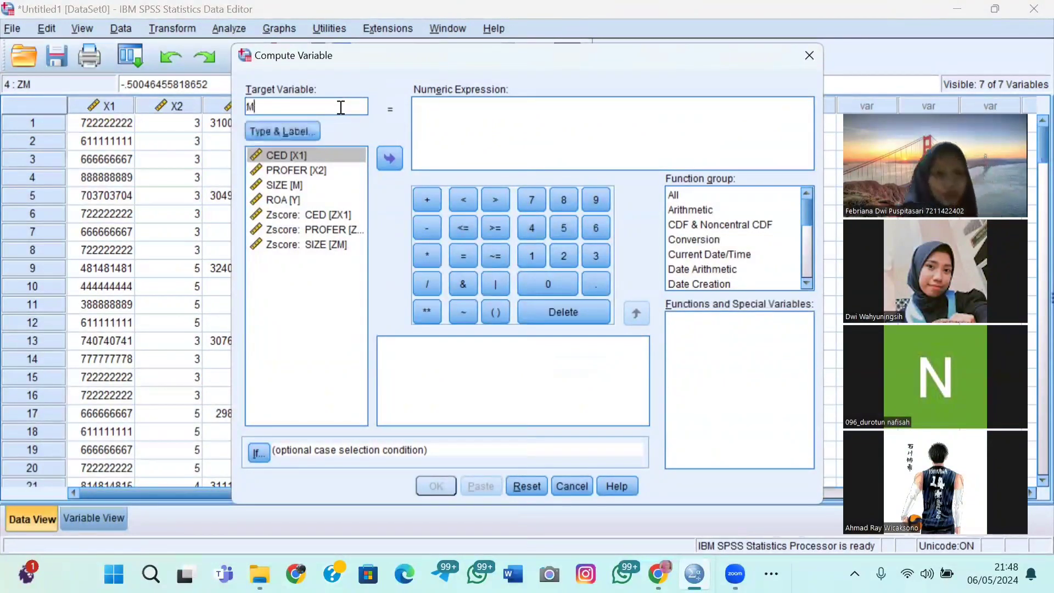
{"action": "type", "text": "oderasi"}
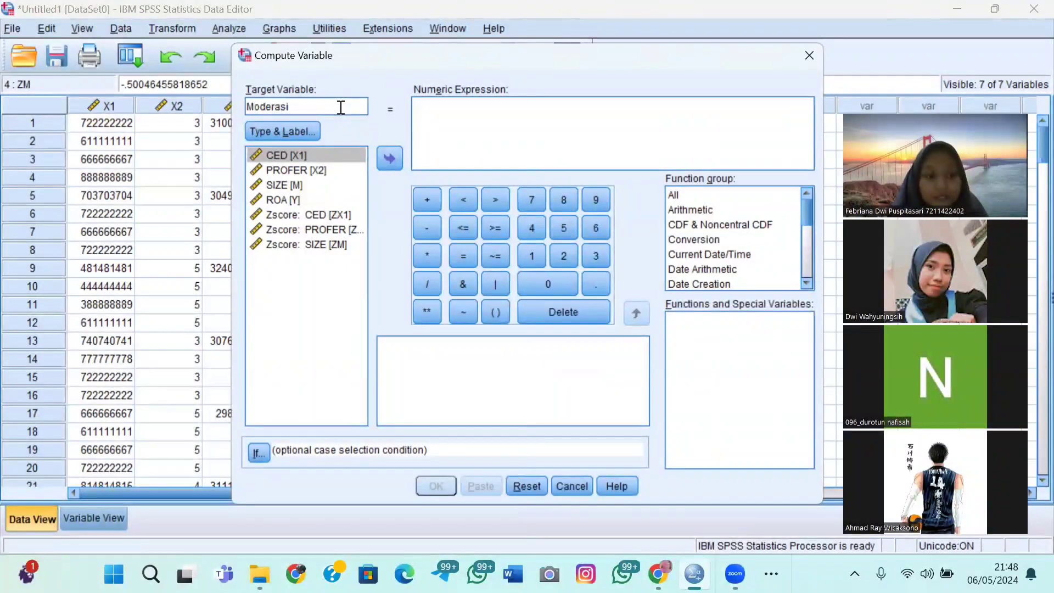
{"action": "type", "text": "1"}
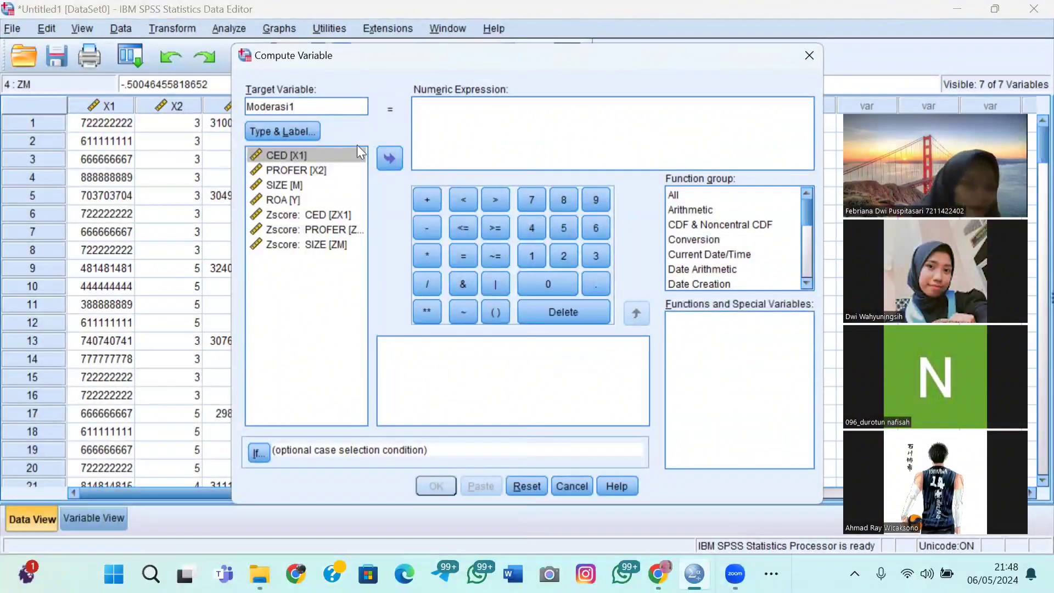
Step: Insert the Abs function from the All function group into the numeric expression and clear its placeholder argument
{"action": "left_click", "coordinate": [692, 197]}
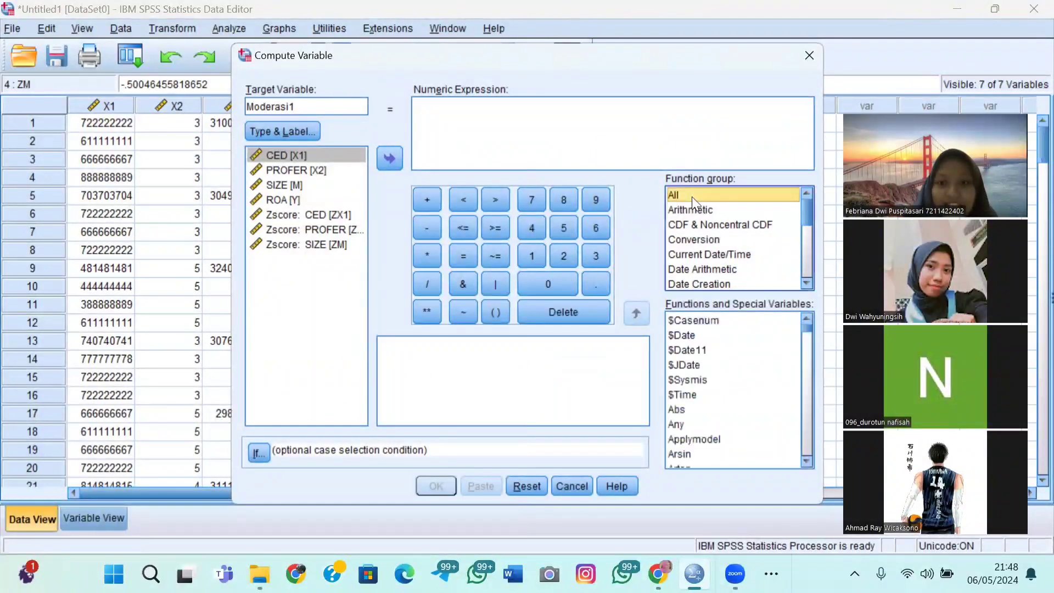
{"action": "left_click", "coordinate": [707, 415]}
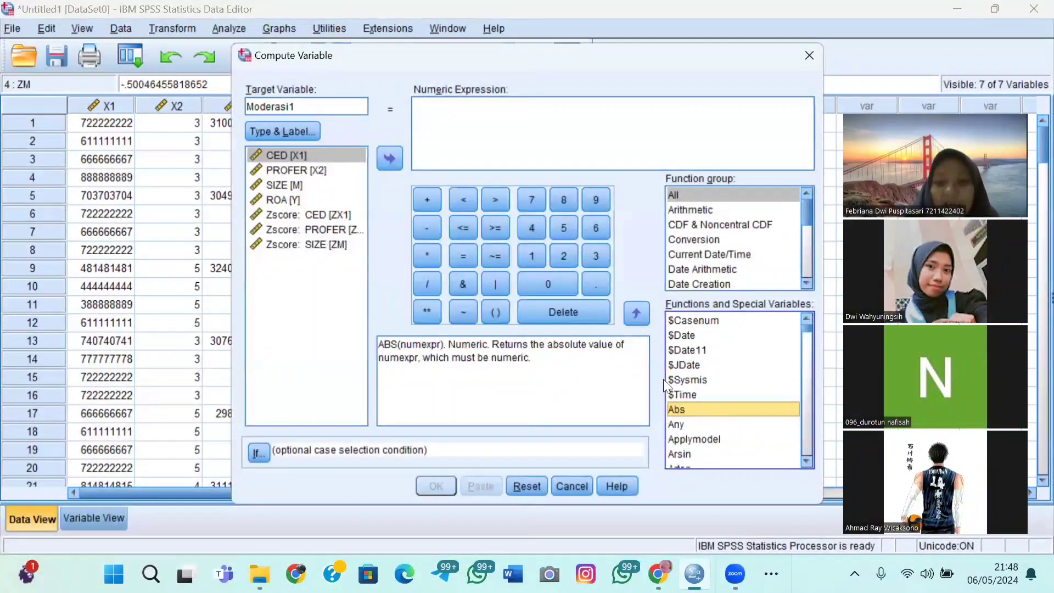
{"action": "left_click", "coordinate": [636, 313]}
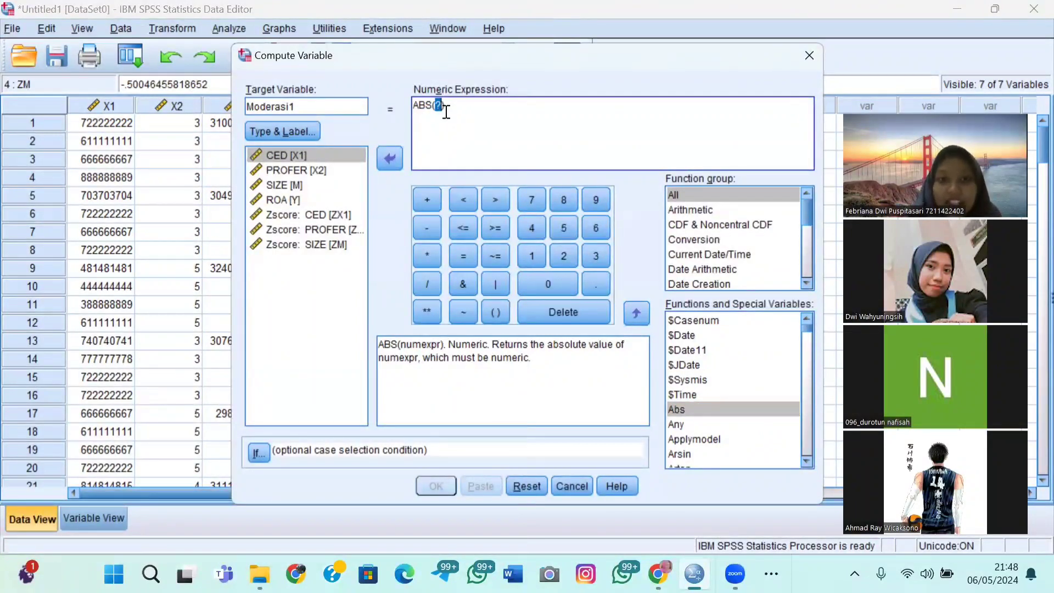
{"action": "key", "text": "BackSpace"}
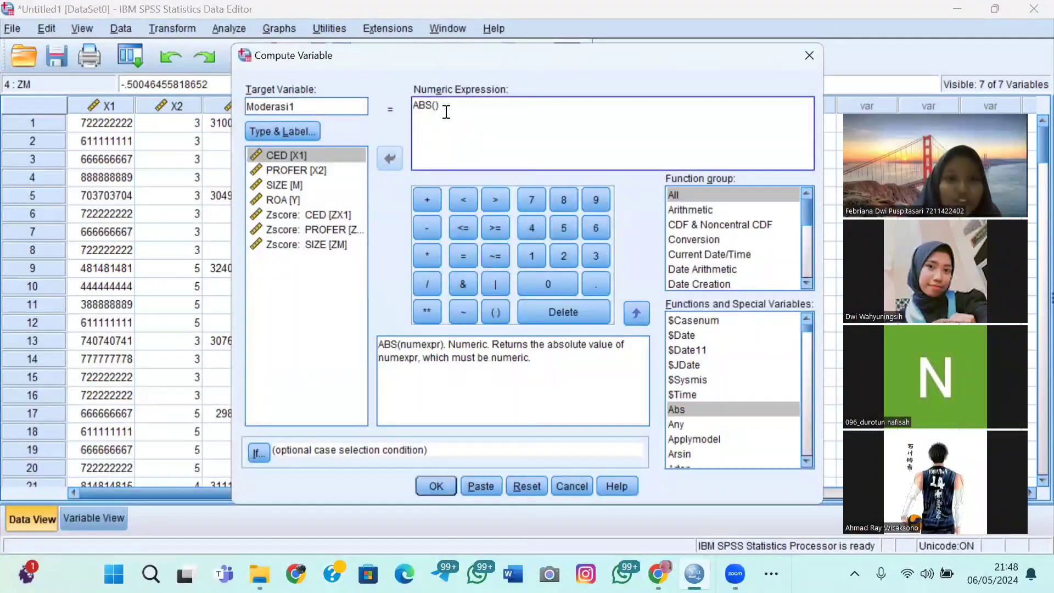
Step: Fill in the ABS argument as the difference of the Z-scores, ZX1 - ZM
{"action": "left_click", "coordinate": [302, 214]}
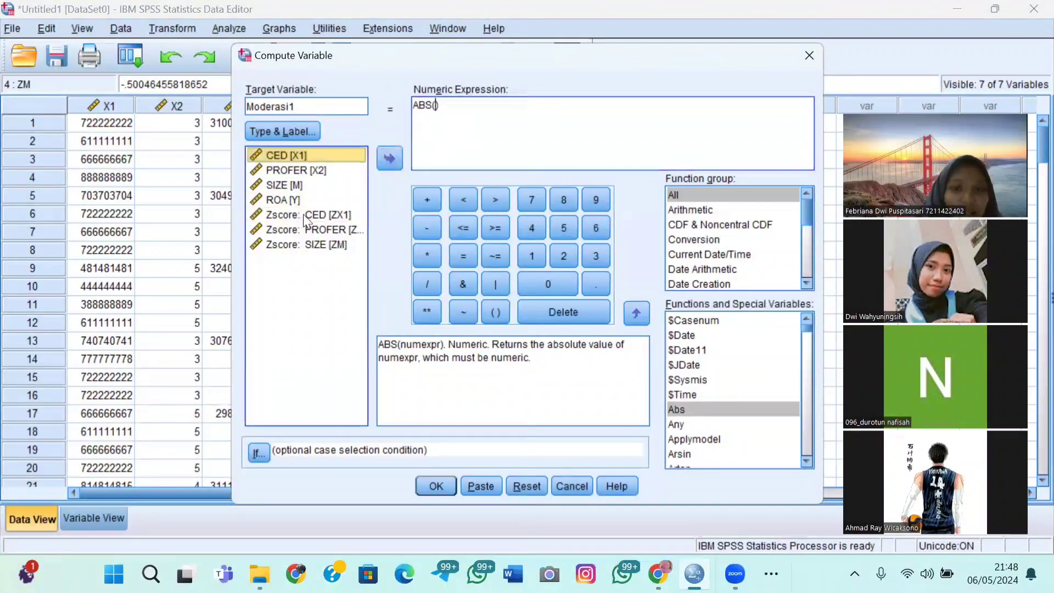
{"action": "left_click", "coordinate": [391, 157]}
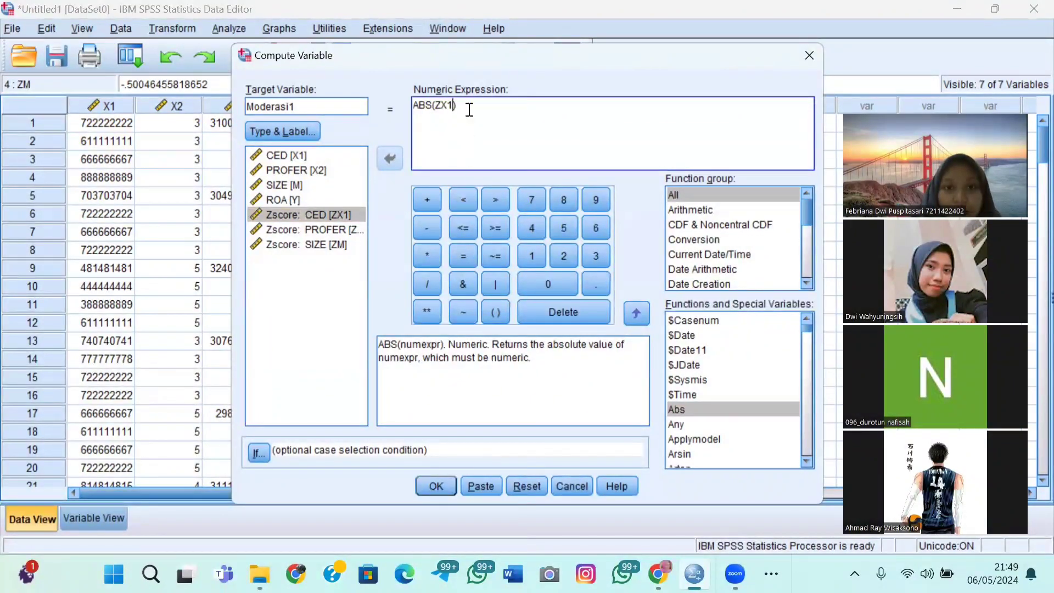
{"action": "left_click", "coordinate": [426, 228]}
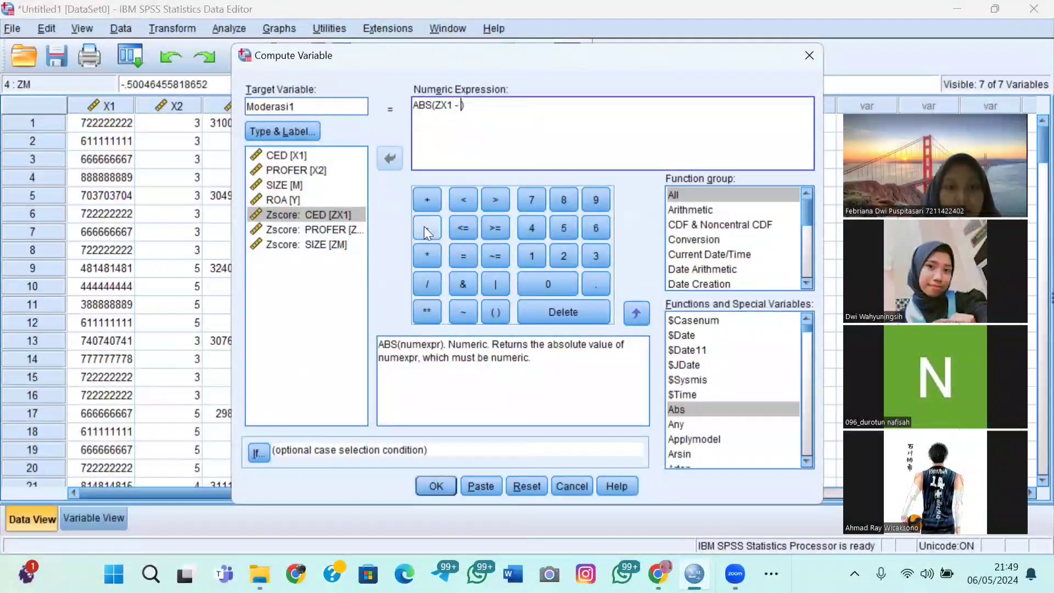
{"action": "left_click", "coordinate": [339, 247]}
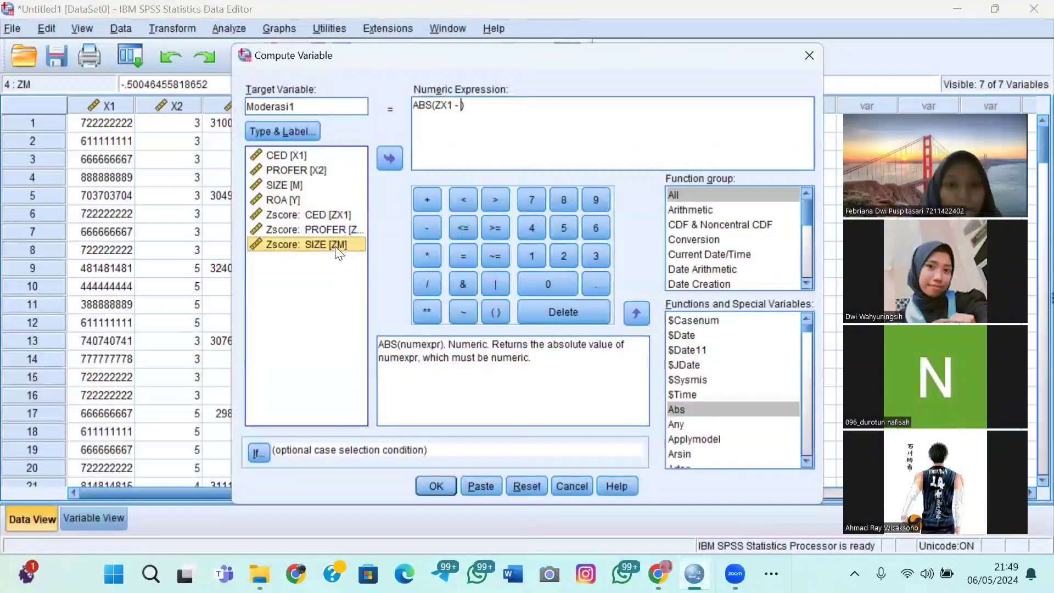
{"action": "left_click", "coordinate": [394, 156]}
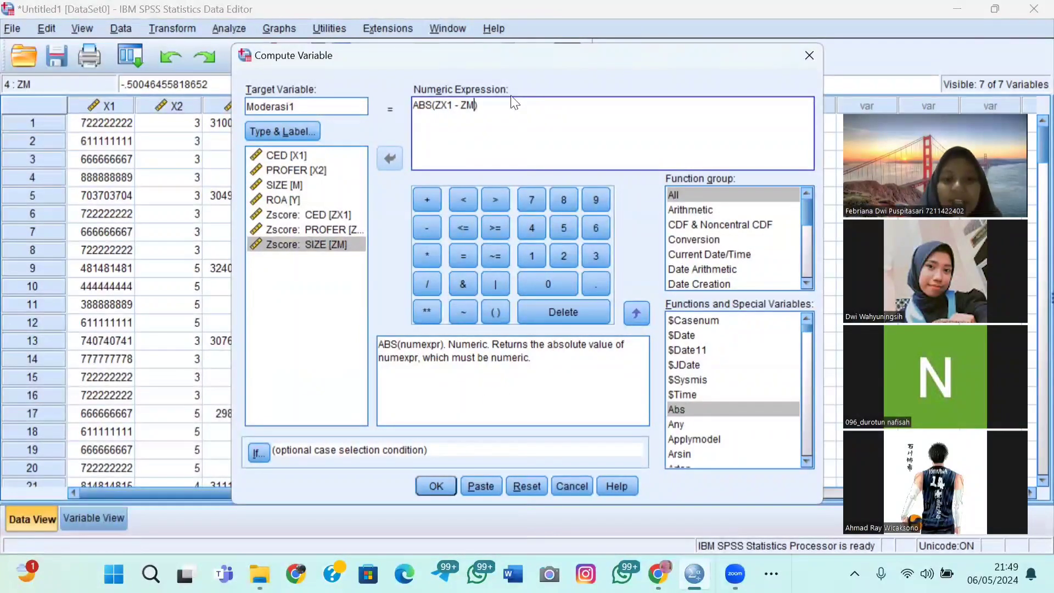
Step: Compute the Moderasi1 variable and close the output log without saving
{"action": "left_click", "coordinate": [447, 482]}
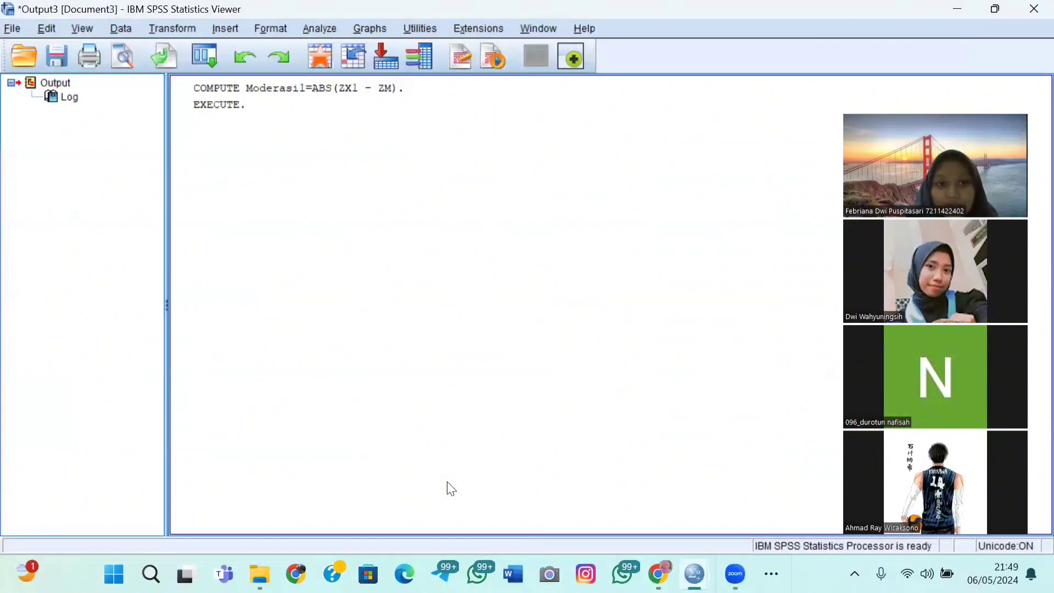
{"action": "left_click", "coordinate": [1032, 17]}
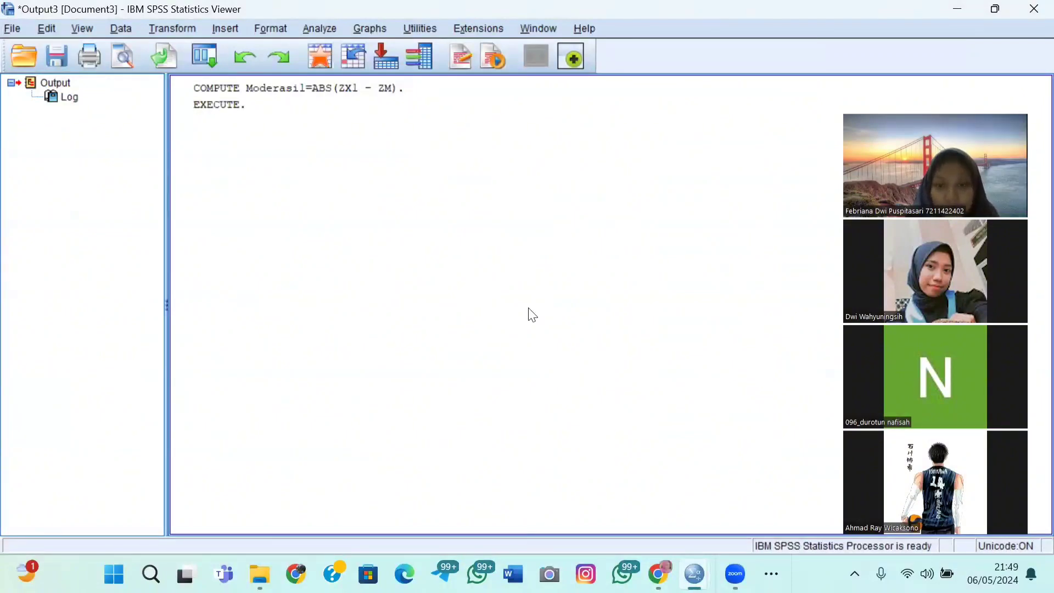
{"action": "left_click", "coordinate": [528, 307]}
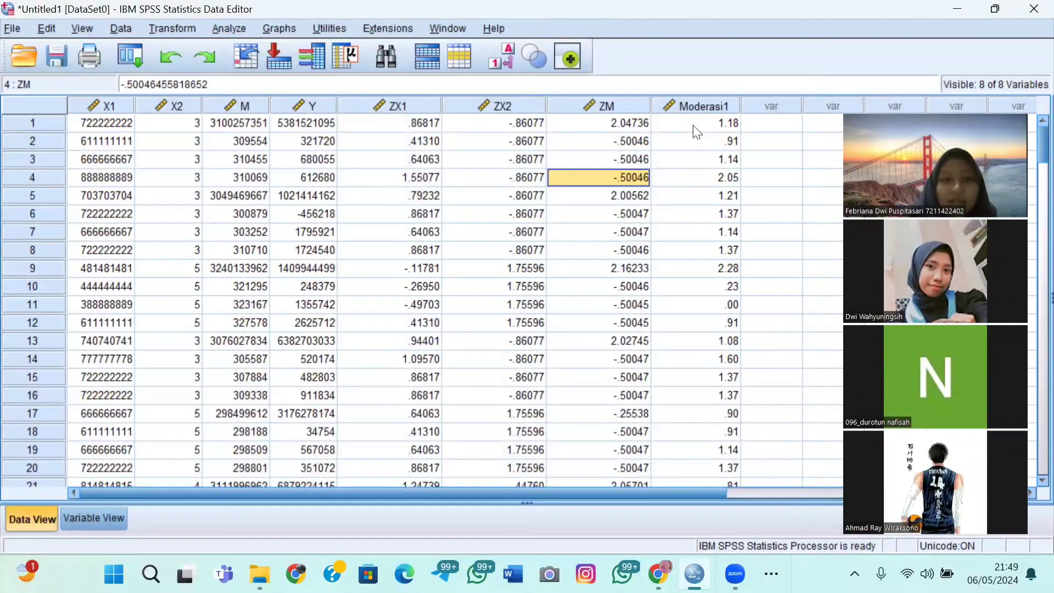
Step: Start computing another variable with Moderasi2 as the target variable
{"action": "left_click", "coordinate": [187, 31]}
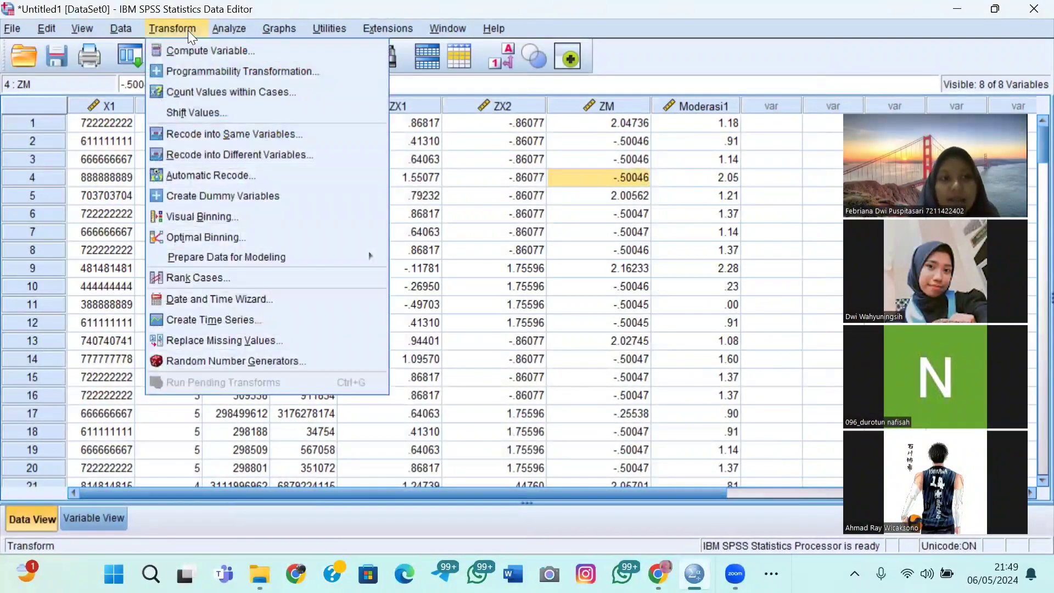
{"action": "left_click", "coordinate": [214, 51]}
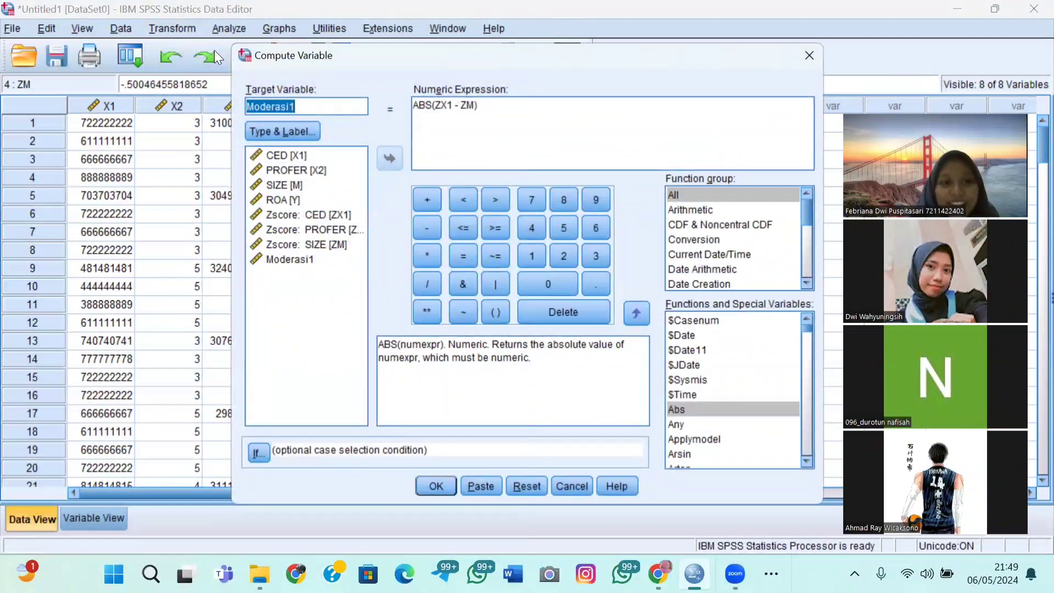
{"action": "left_click", "coordinate": [327, 107]}
{"action": "key", "text": "BackSpace"}
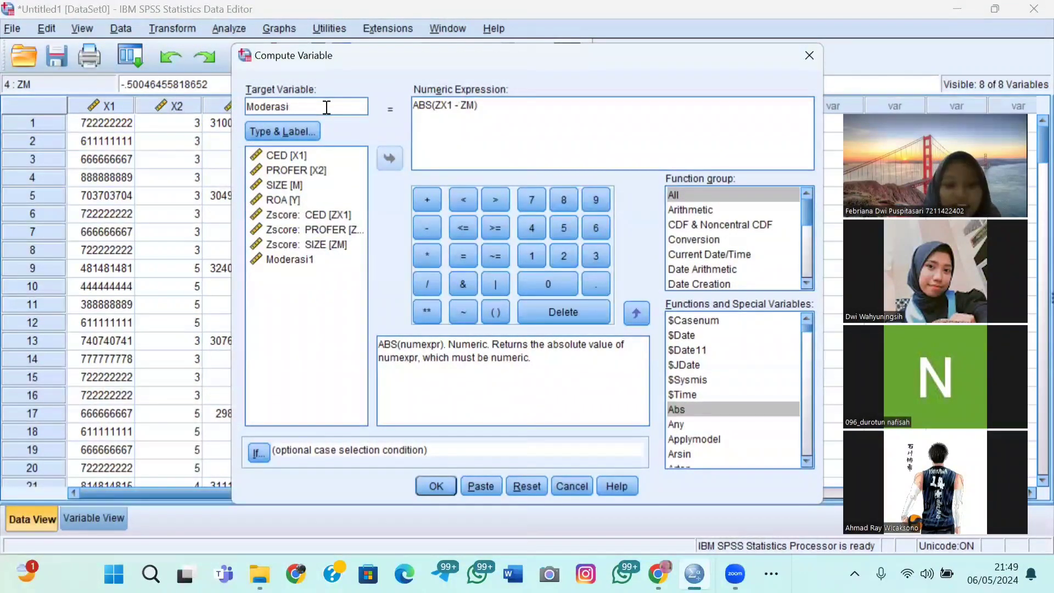
{"action": "type", "text": "2"}
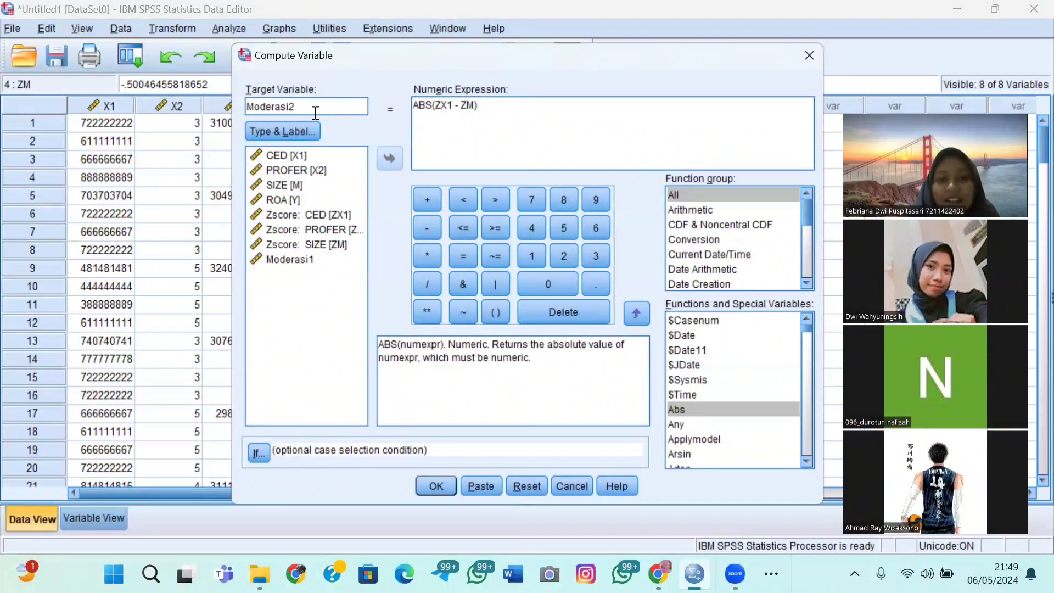
Step: Replace the ABS argument in the numeric expression with the difference of the Z-scores, ZX2 - ZM
{"action": "left_click", "coordinate": [472, 108]}
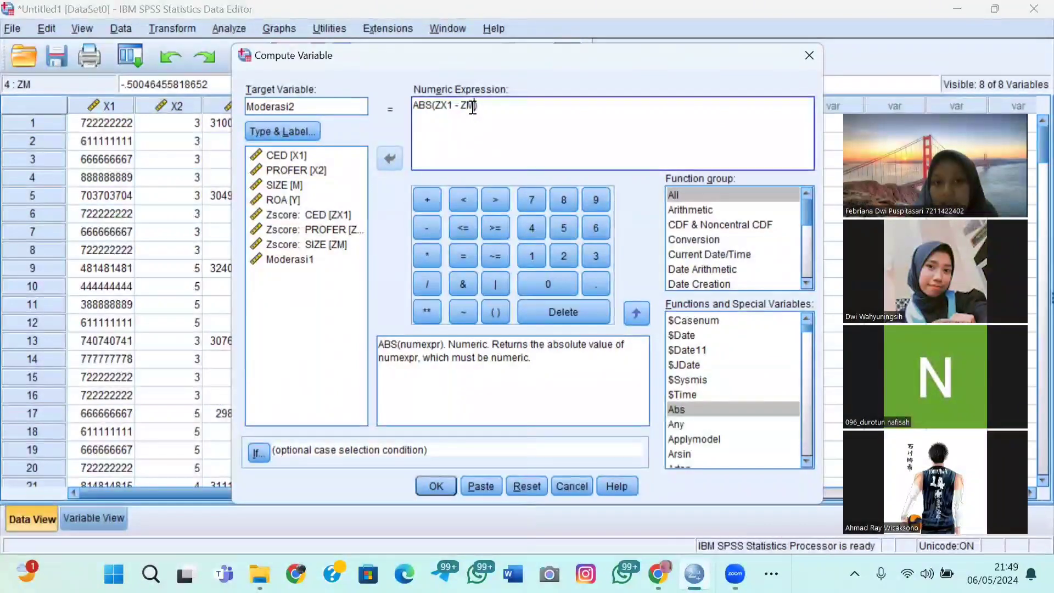
{"action": "key", "text": "BackSpace"}
{"action": "key", "text": "BackSpace"}
{"action": "key", "text": "BackSpace"}
{"action": "key", "text": "BackSpace"}
{"action": "key", "text": "BackSpace"}
{"action": "key", "text": "BackSpace"}
{"action": "key", "text": "BackSpace"}
{"action": "key", "text": "BackSpace"}
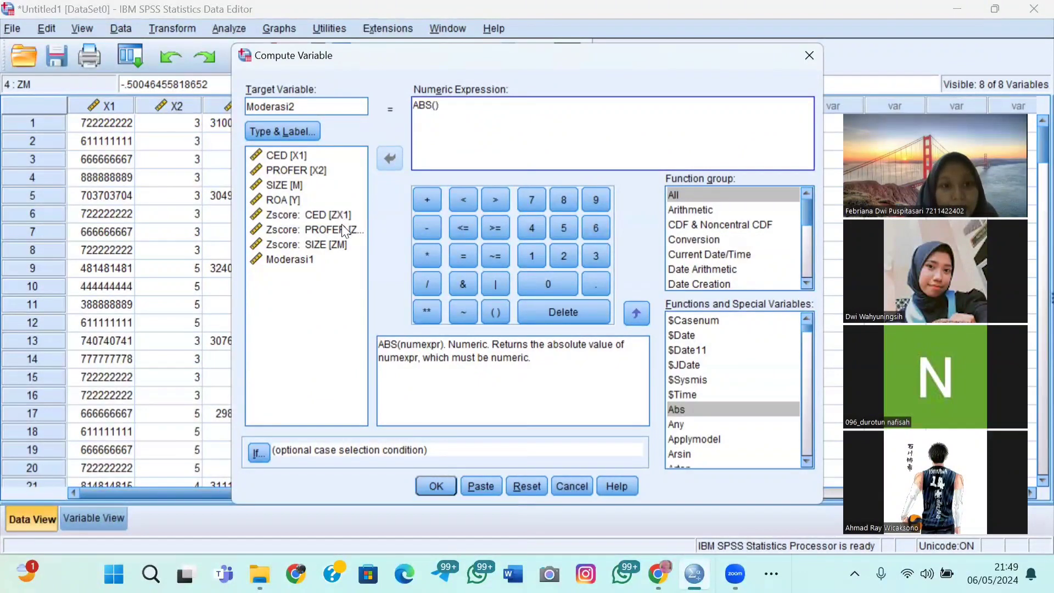
{"action": "left_click", "coordinate": [341, 228]}
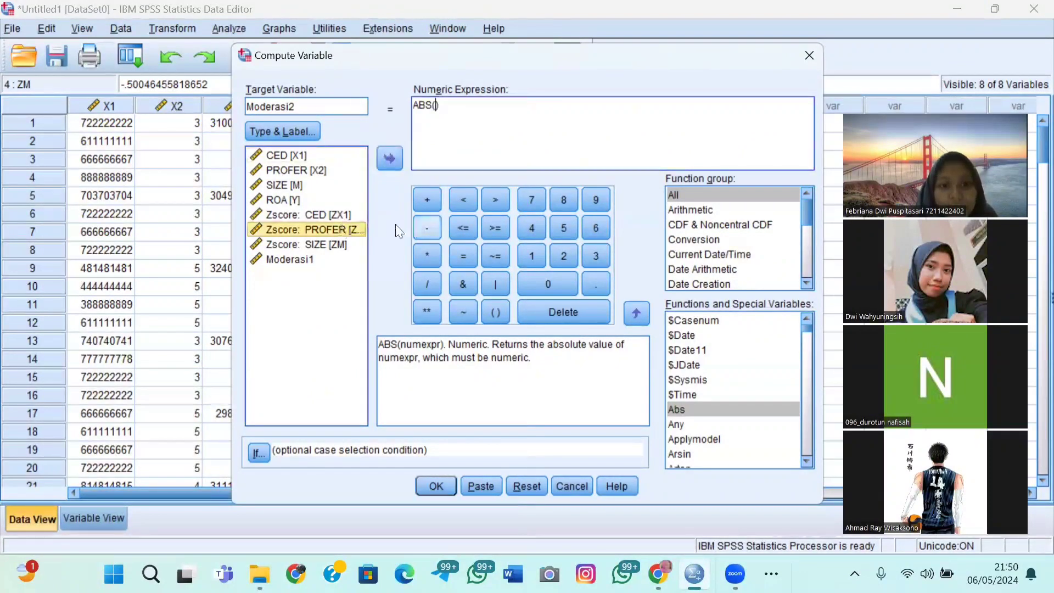
{"action": "left_click", "coordinate": [389, 159]}
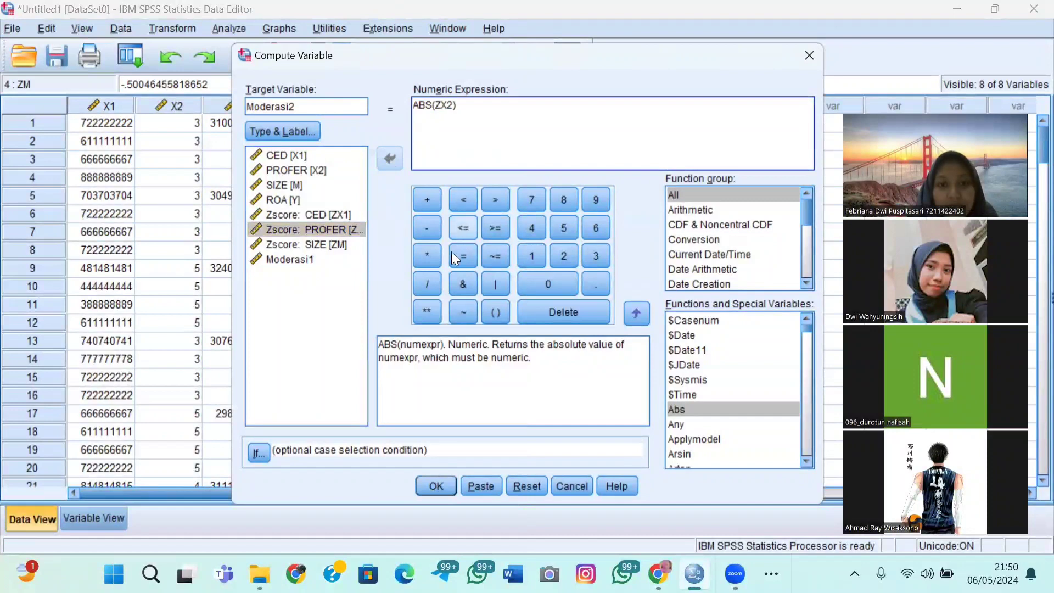
{"action": "left_click", "coordinate": [427, 228]}
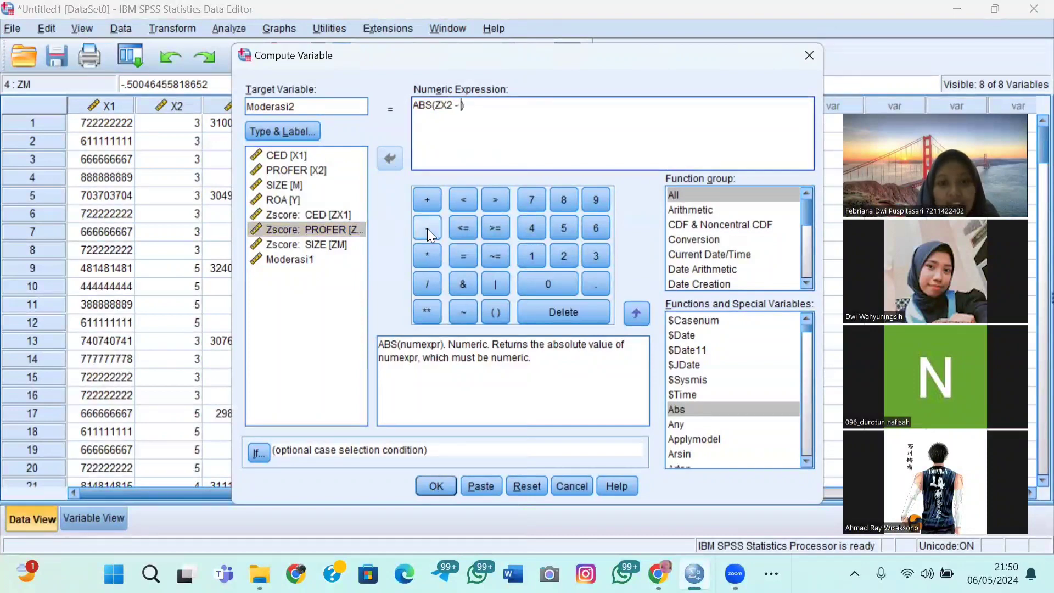
{"action": "left_click", "coordinate": [332, 245]}
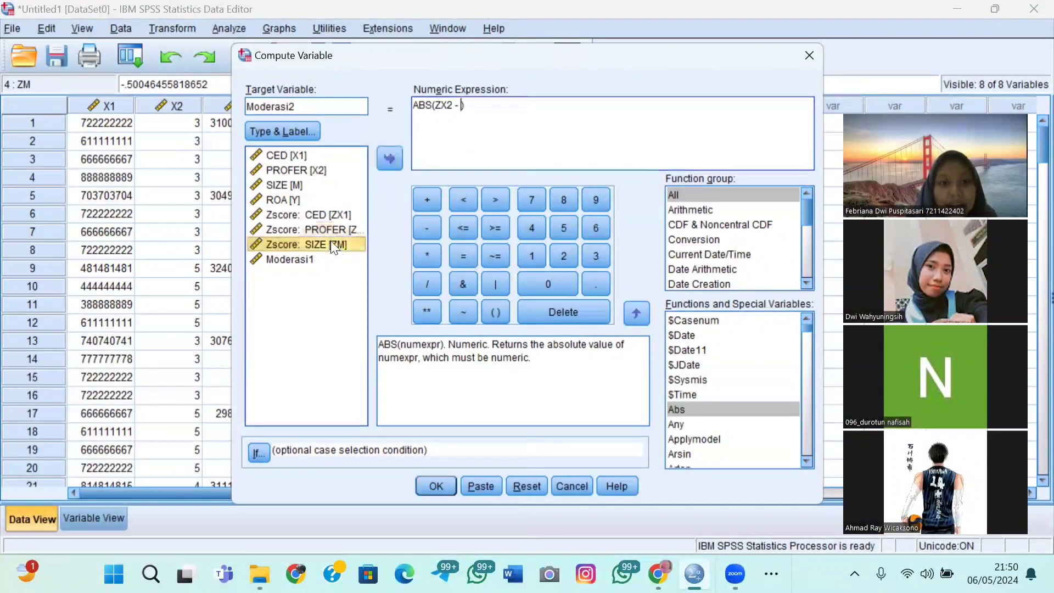
{"action": "left_click", "coordinate": [393, 157]}
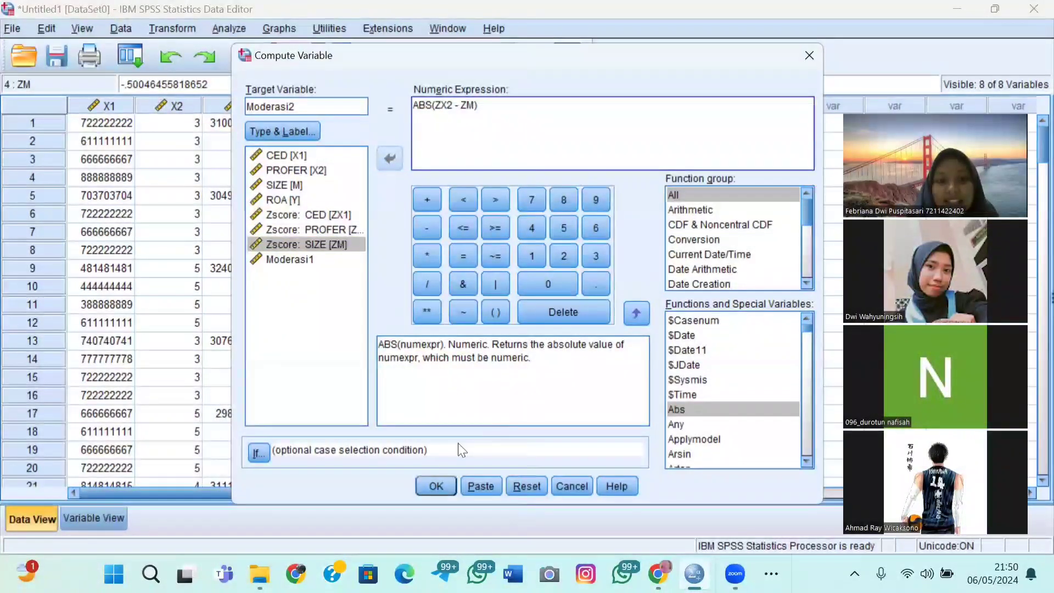
Step: Compute the Moderasi2 variable and close the output log without saving
{"action": "left_click", "coordinate": [437, 479]}
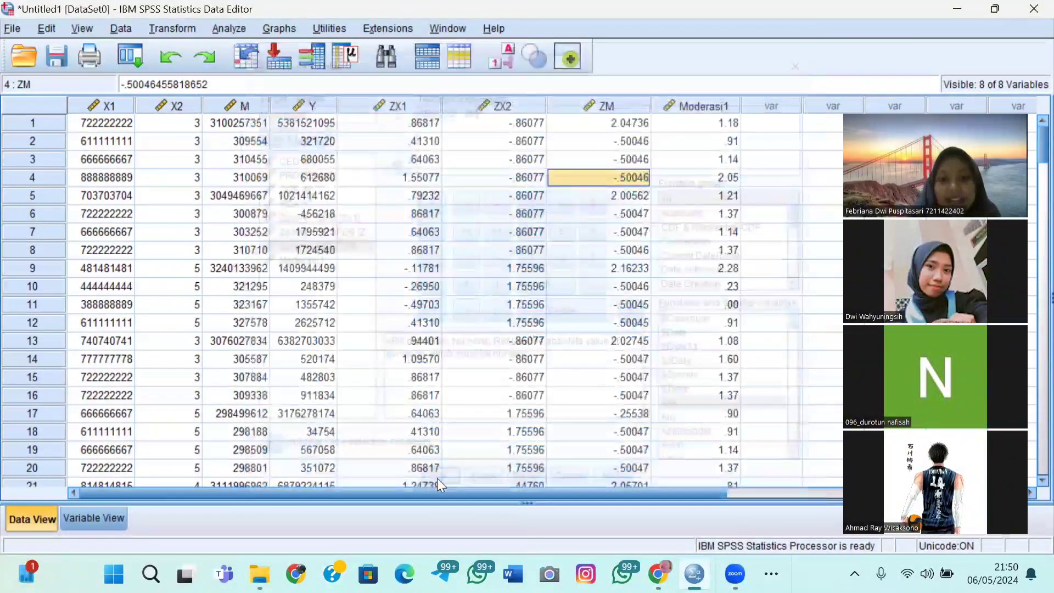
{"action": "left_click", "coordinate": [1030, 10]}
{"action": "left_click", "coordinate": [520, 305]}
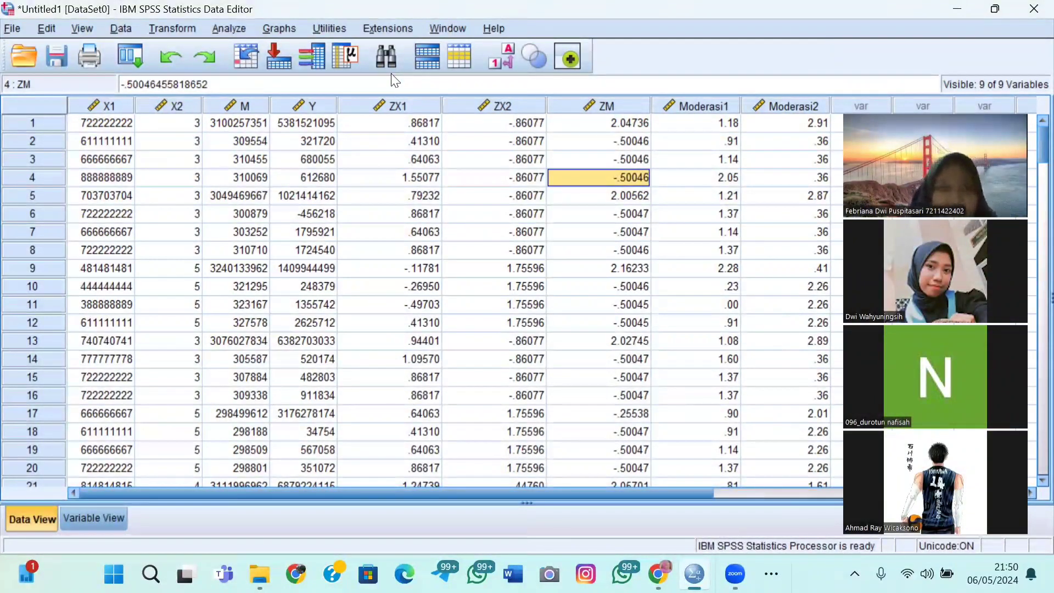
Step: Start a linear regression with ROA [Y] as the dependent variable
{"action": "left_click", "coordinate": [229, 31]}
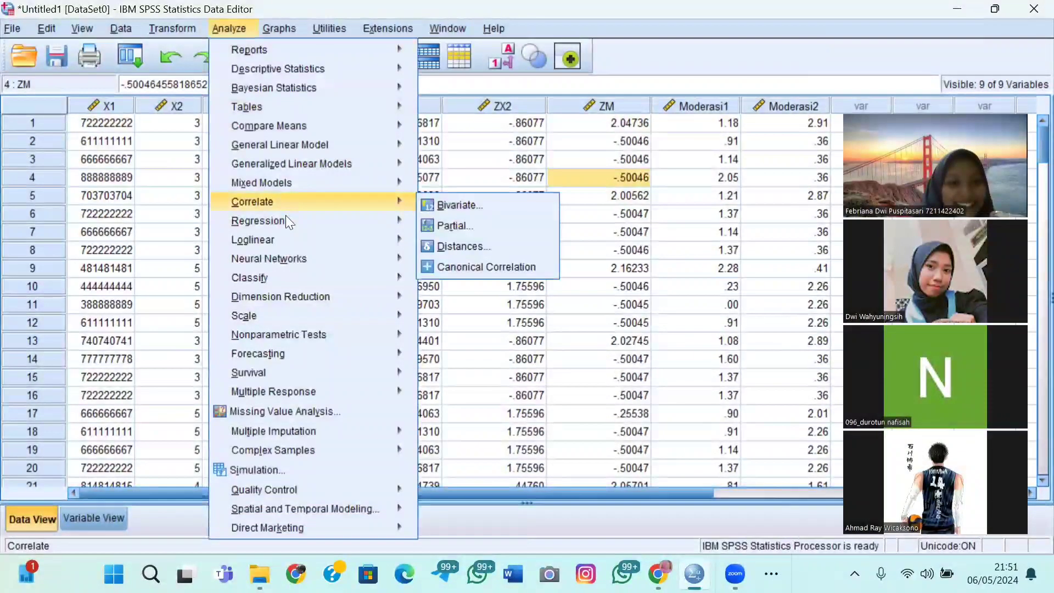
{"action": "mouse_move", "coordinate": [285, 217]}
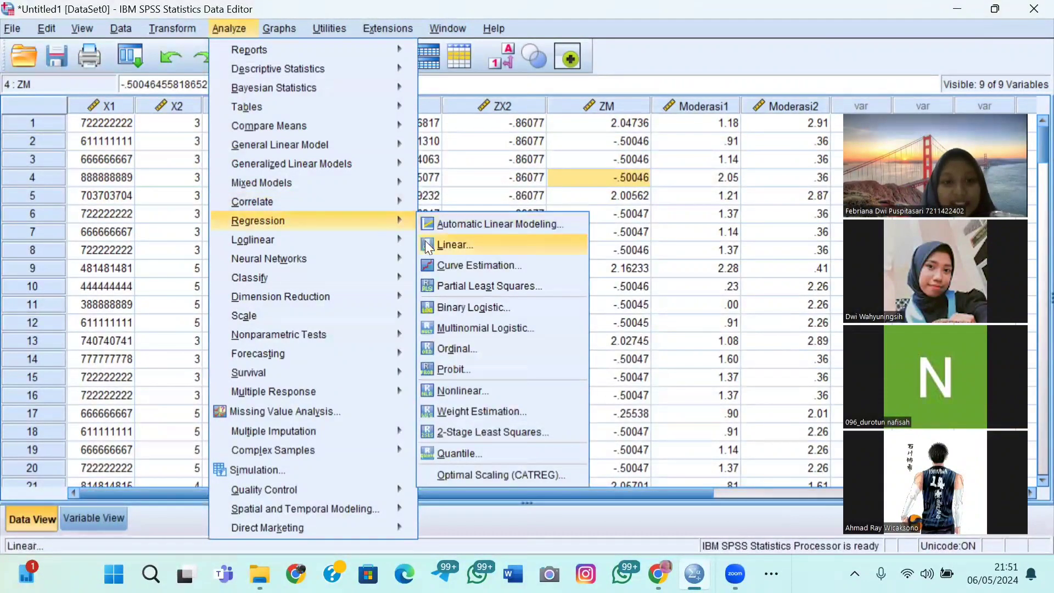
{"action": "left_click", "coordinate": [426, 247]}
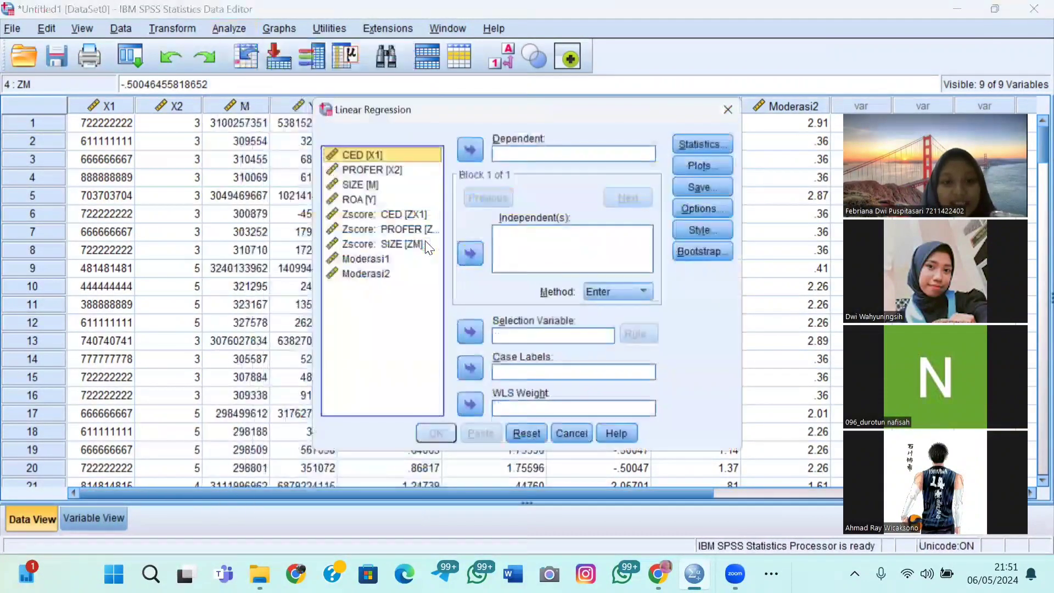
{"action": "left_click", "coordinate": [499, 152]}
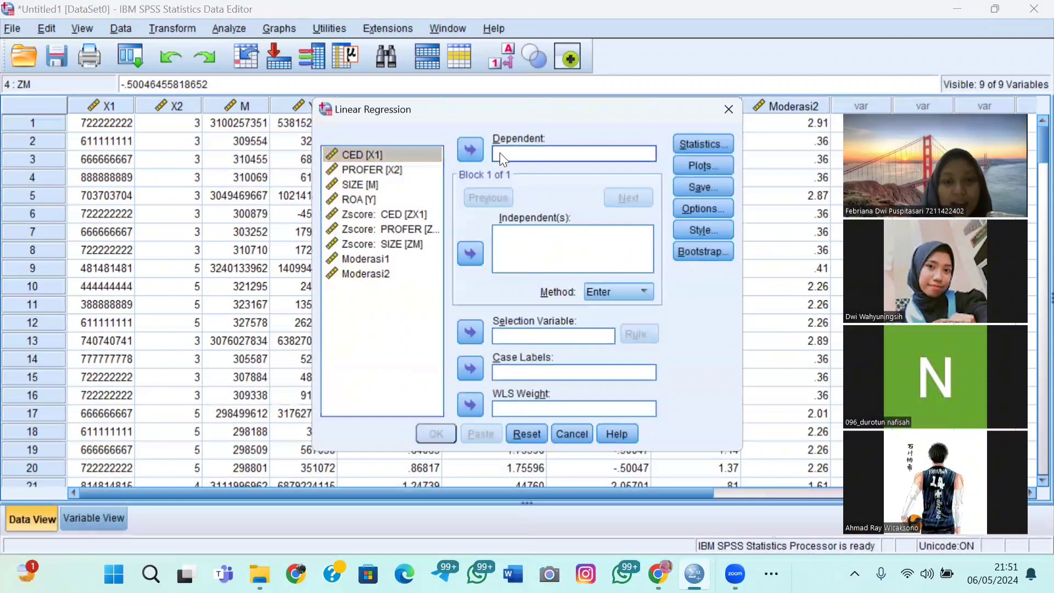
{"action": "left_click", "coordinate": [364, 199]}
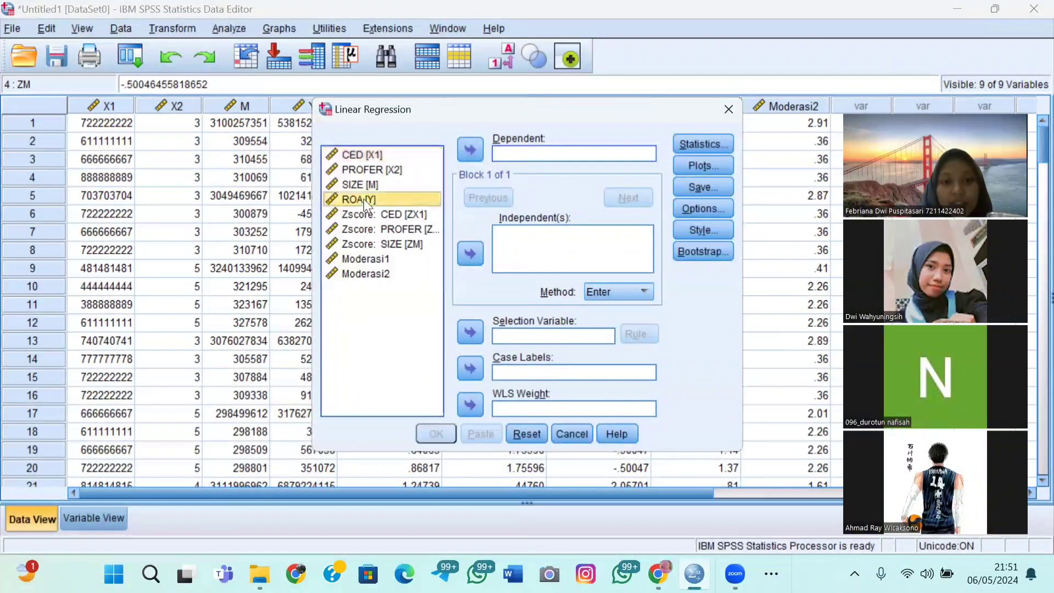
{"action": "left_click", "coordinate": [475, 148]}
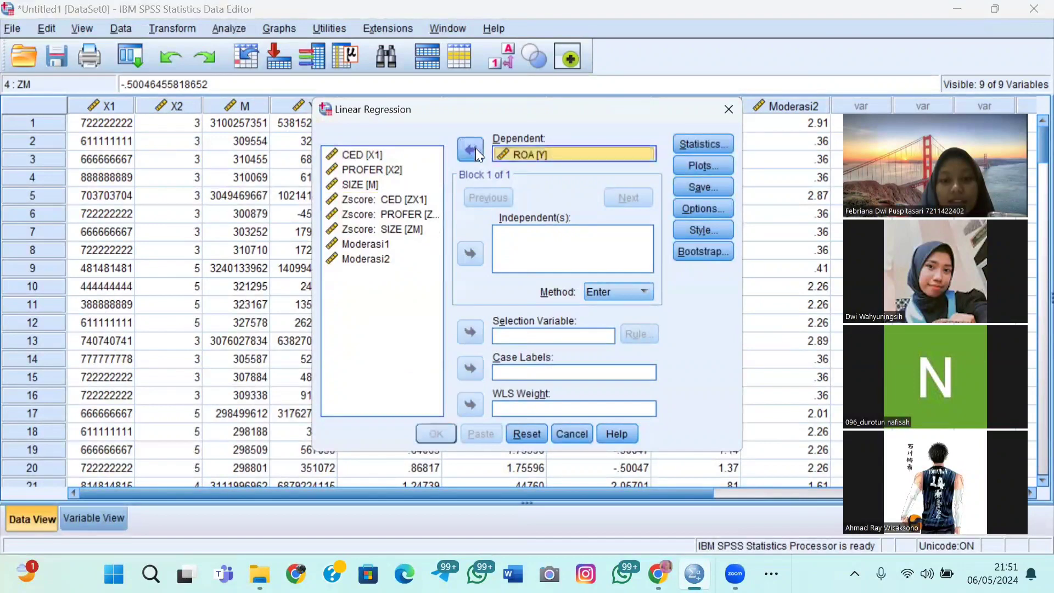
Step: Add the Z-scores of CED [ZX1], PROFER [ZX2] and SIZE [ZM] as independent variables
{"action": "left_click", "coordinate": [510, 254]}
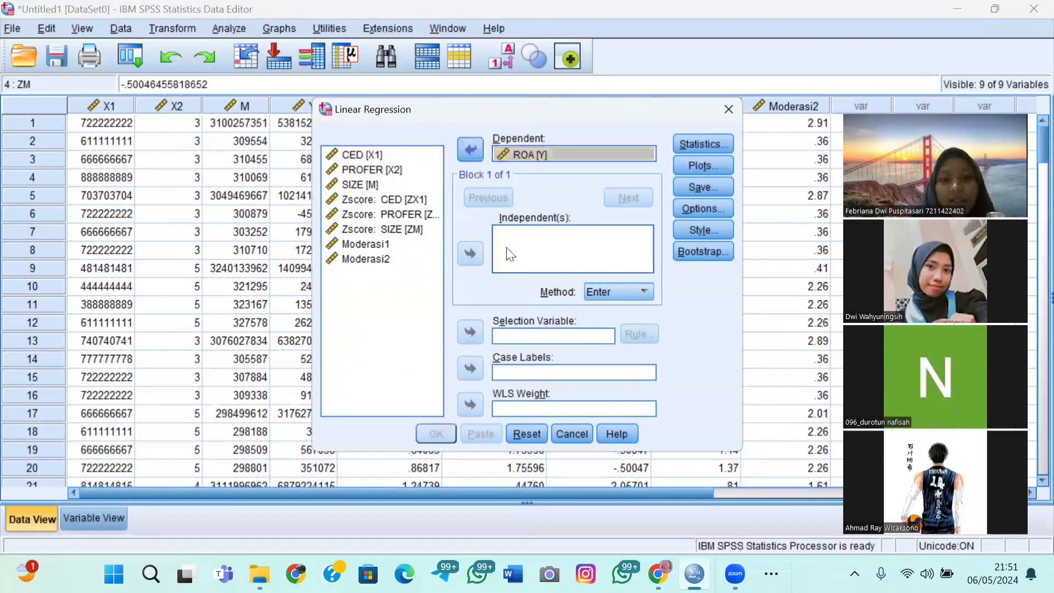
{"action": "left_click", "coordinate": [371, 156]}
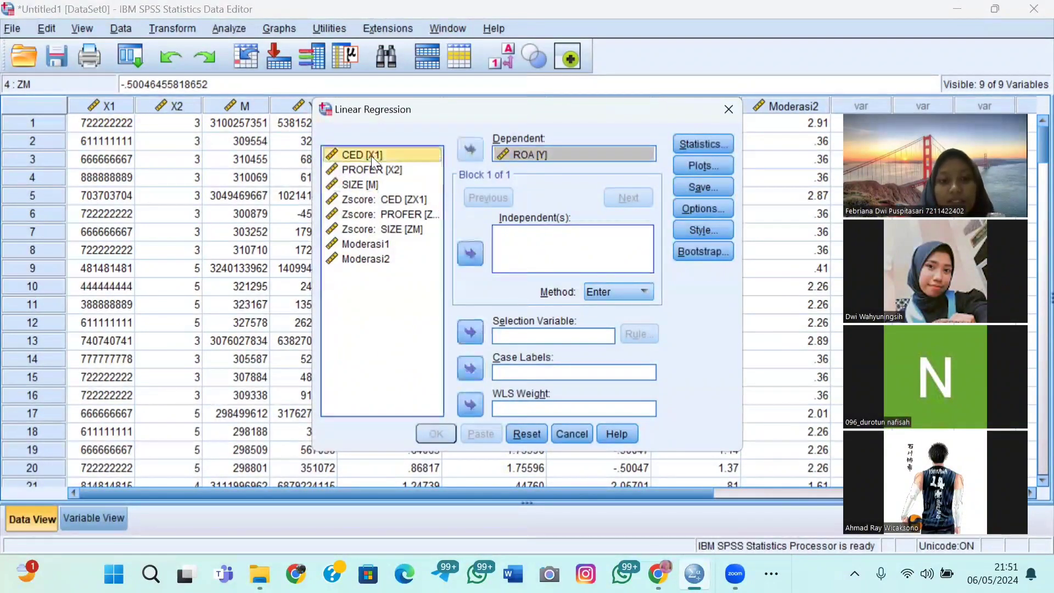
{"action": "left_click", "coordinate": [401, 201]}
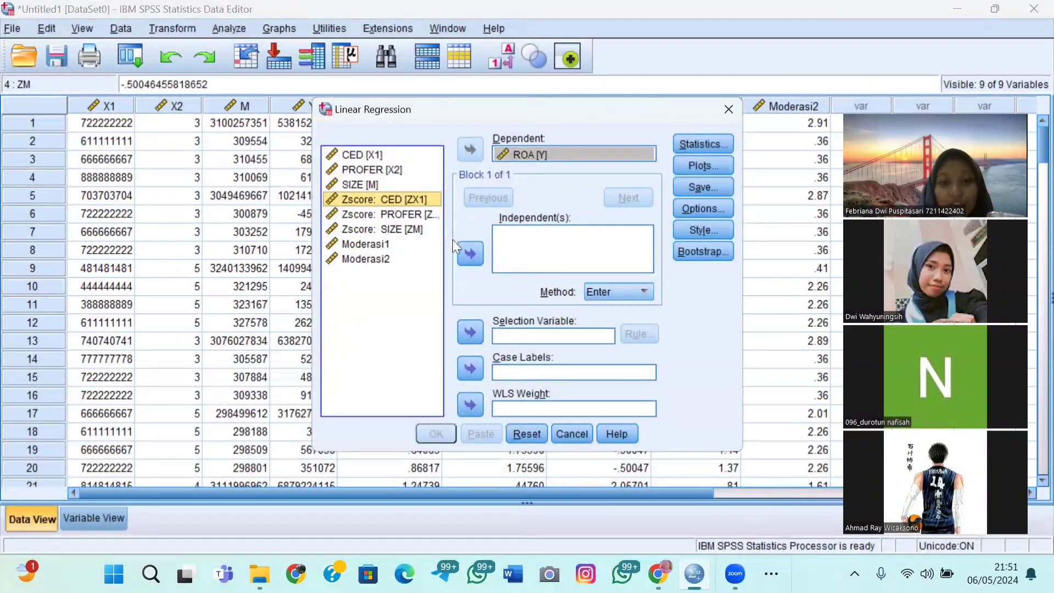
{"action": "left_click", "coordinate": [469, 253]}
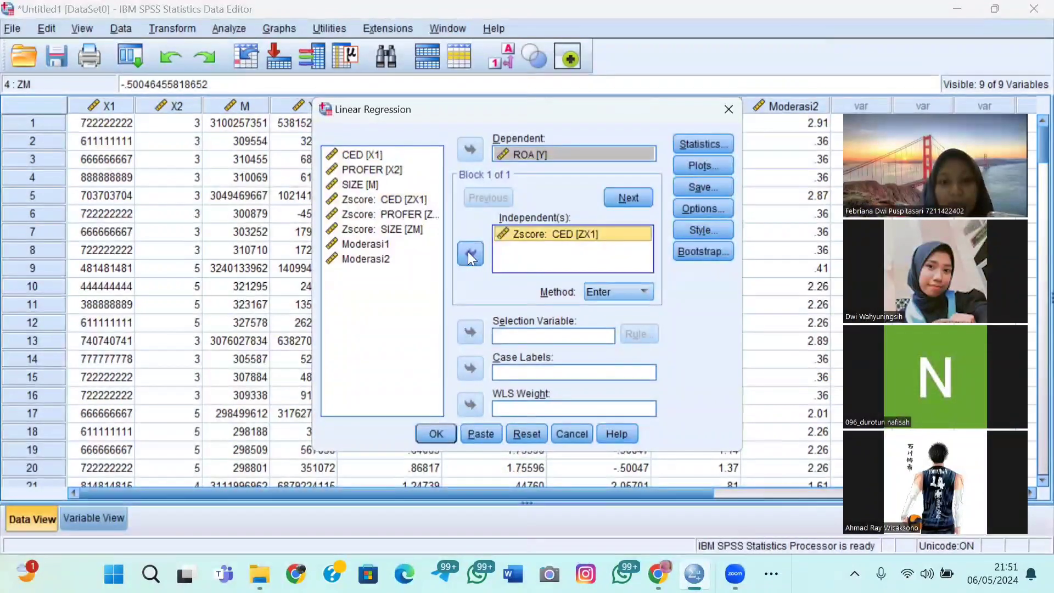
{"action": "left_click", "coordinate": [432, 220]}
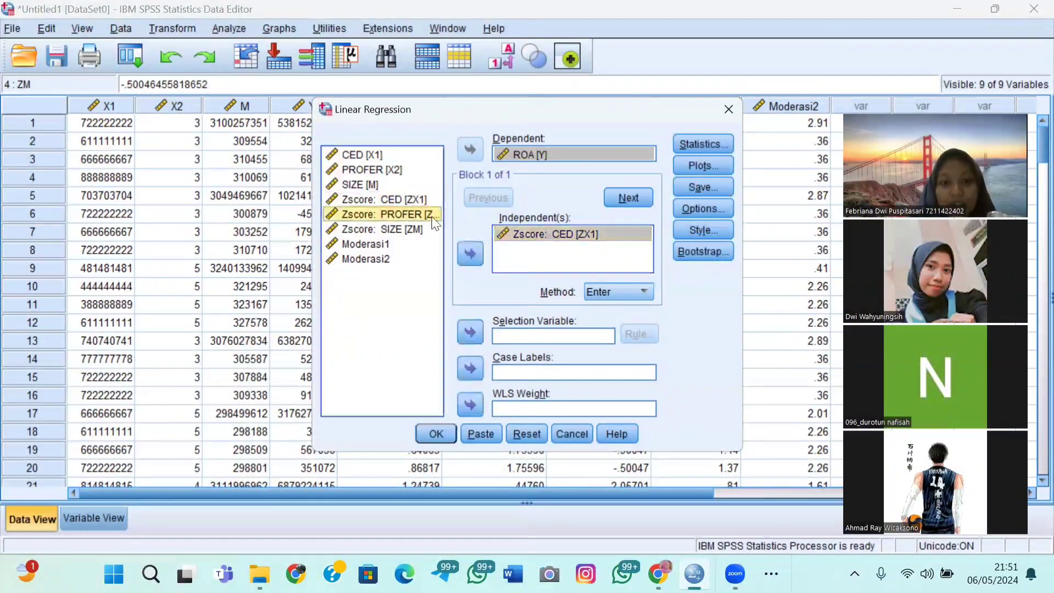
{"action": "left_click", "coordinate": [471, 254]}
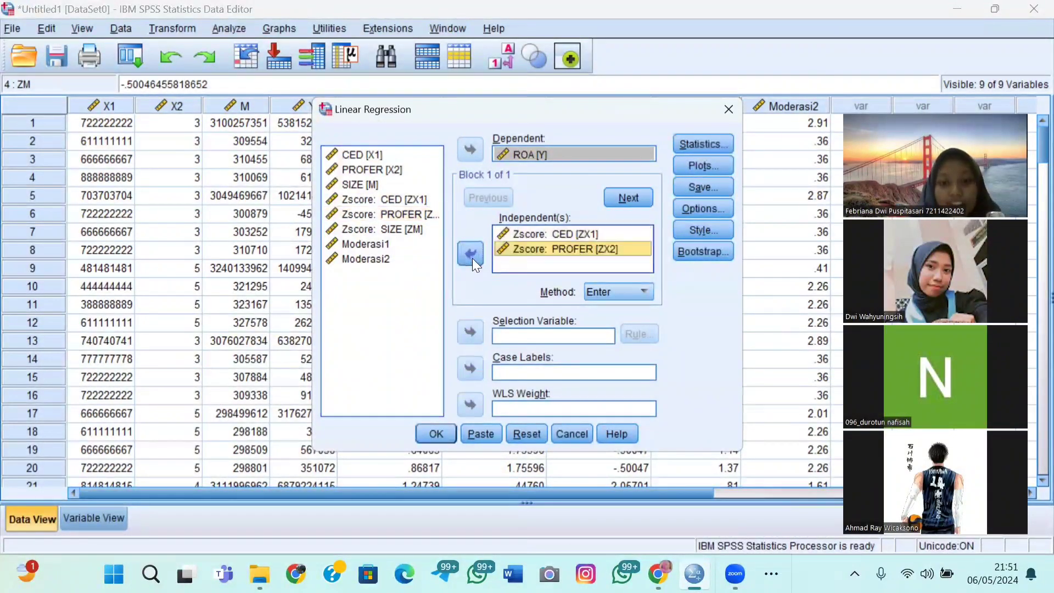
{"action": "left_click", "coordinate": [415, 229]}
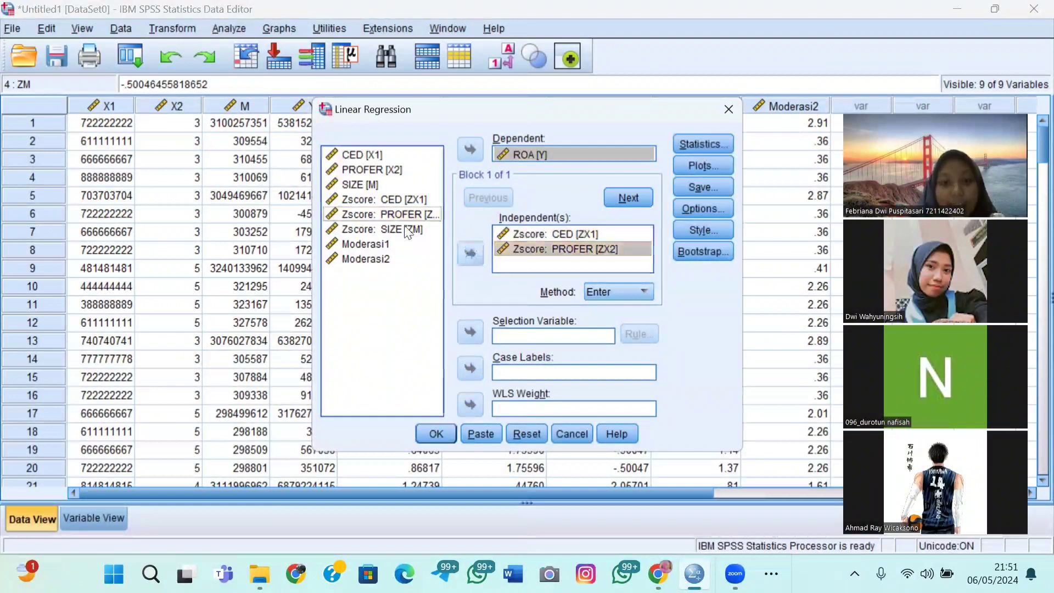
{"action": "left_click", "coordinate": [470, 253]}
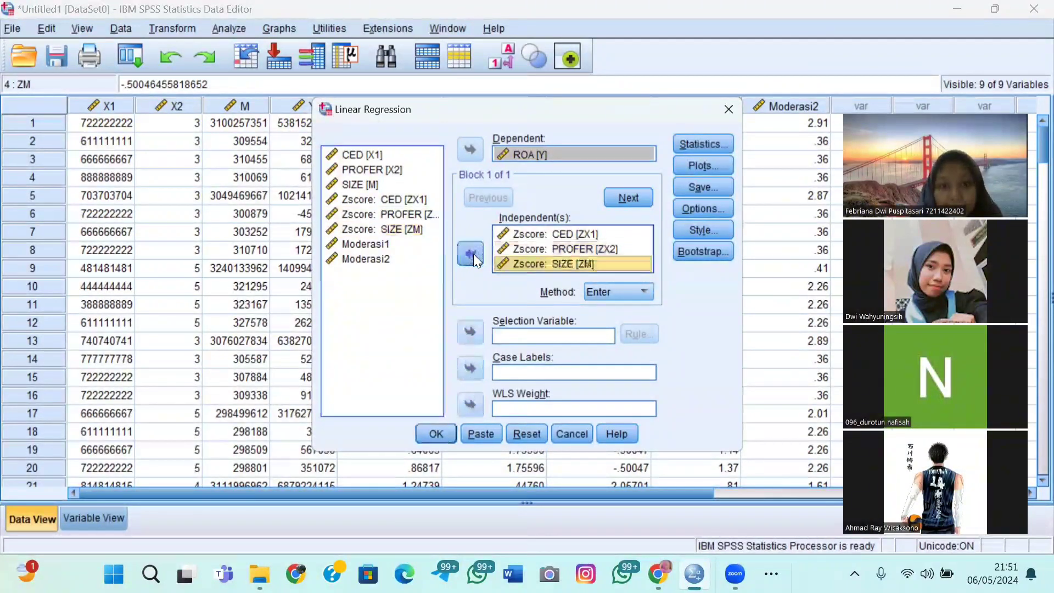
Step: Add Moderasi1 and Moderasi2 to the independent variables and run the regression with the Enter method
{"action": "left_click", "coordinate": [400, 244]}
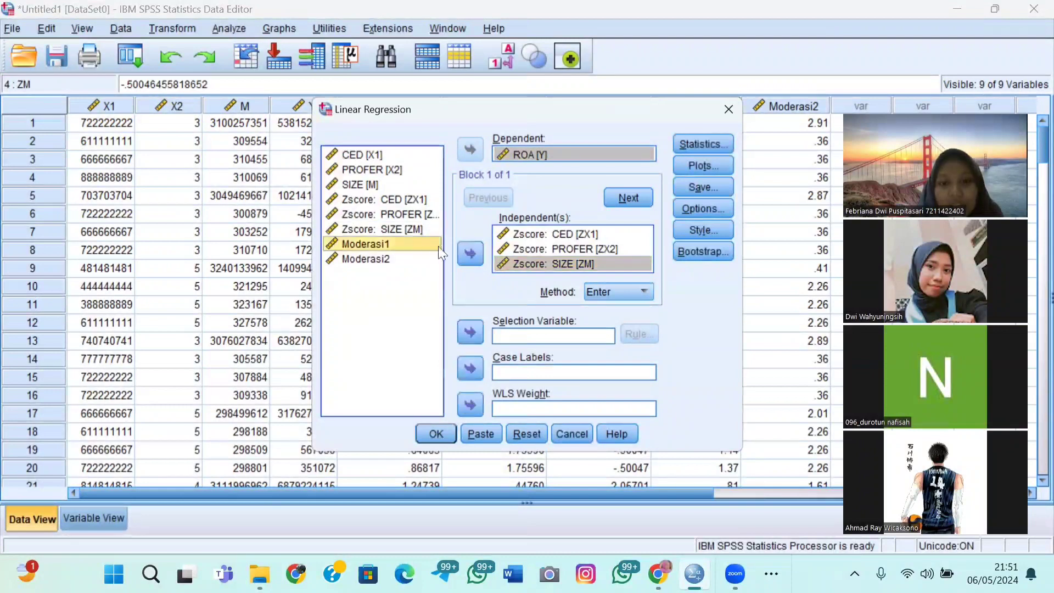
{"action": "left_click", "coordinate": [466, 253]}
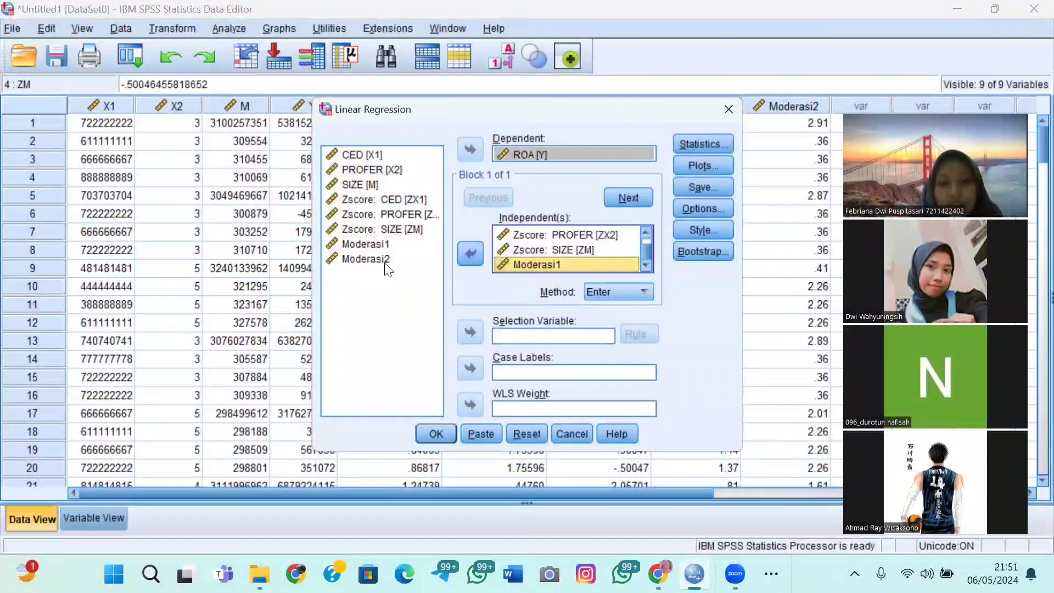
{"action": "left_click", "coordinate": [384, 262]}
{"action": "left_click", "coordinate": [471, 249]}
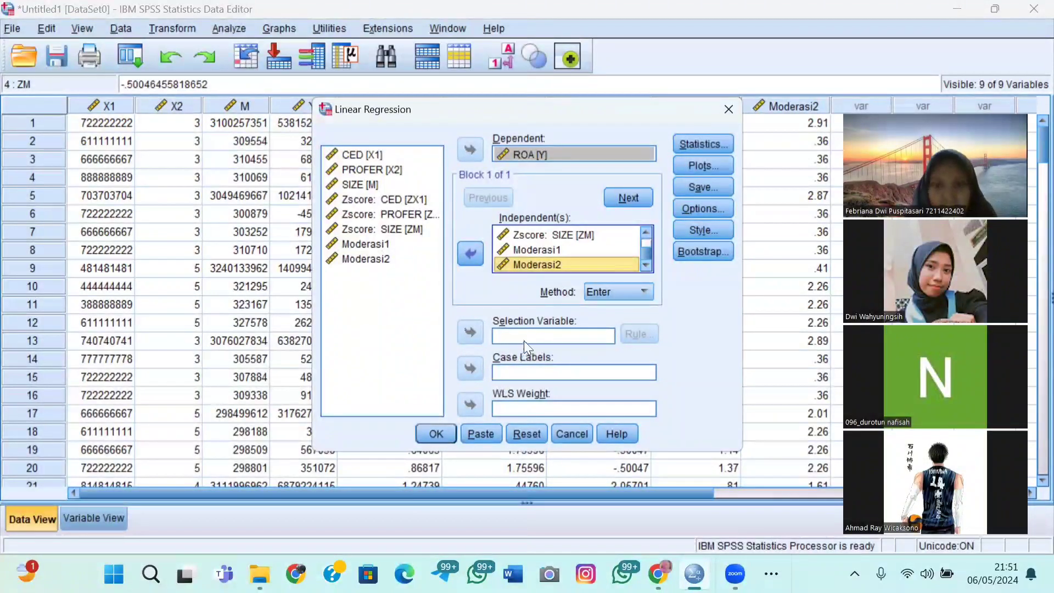
{"action": "left_click", "coordinate": [436, 433]}
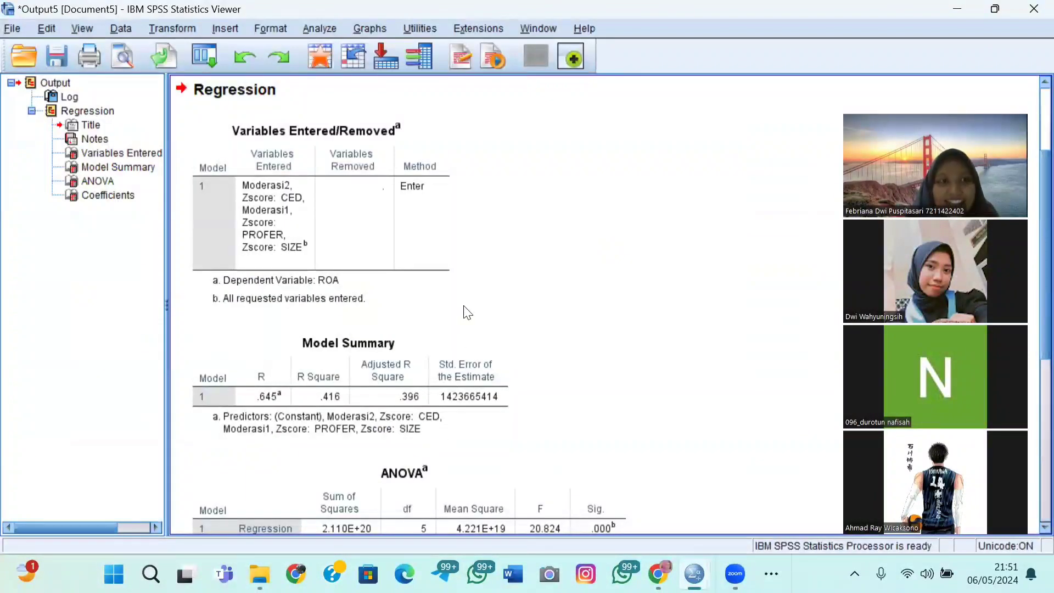
Step: Examine the regression output, from the entered variables and Model Summary to the ANOVA and Coefficients tables
{"action": "left_click", "coordinate": [311, 206]}
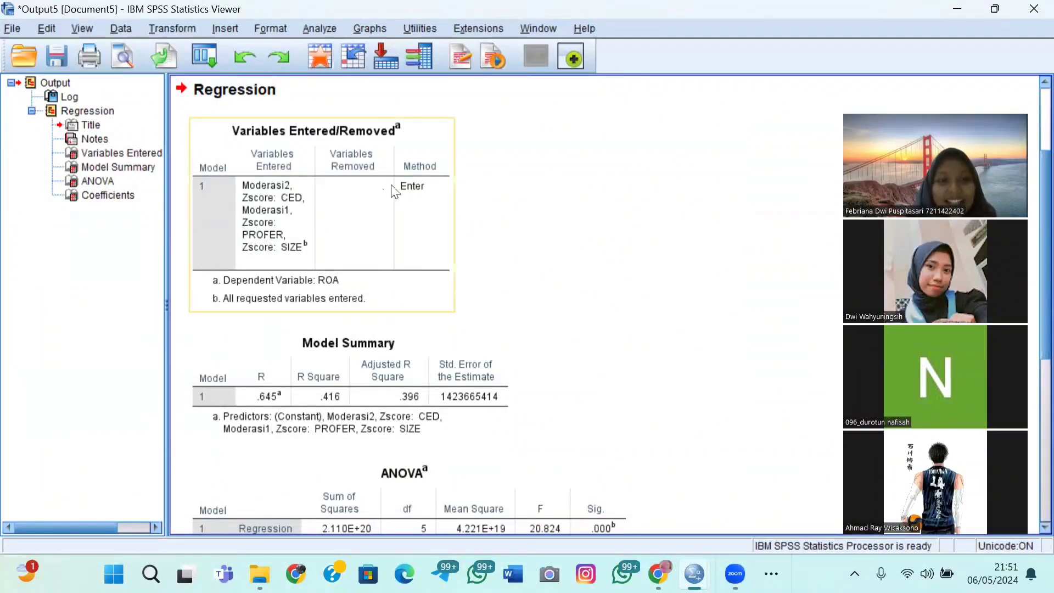
{"action": "left_click", "coordinate": [296, 341]}
{"action": "left_click", "coordinate": [452, 162]}
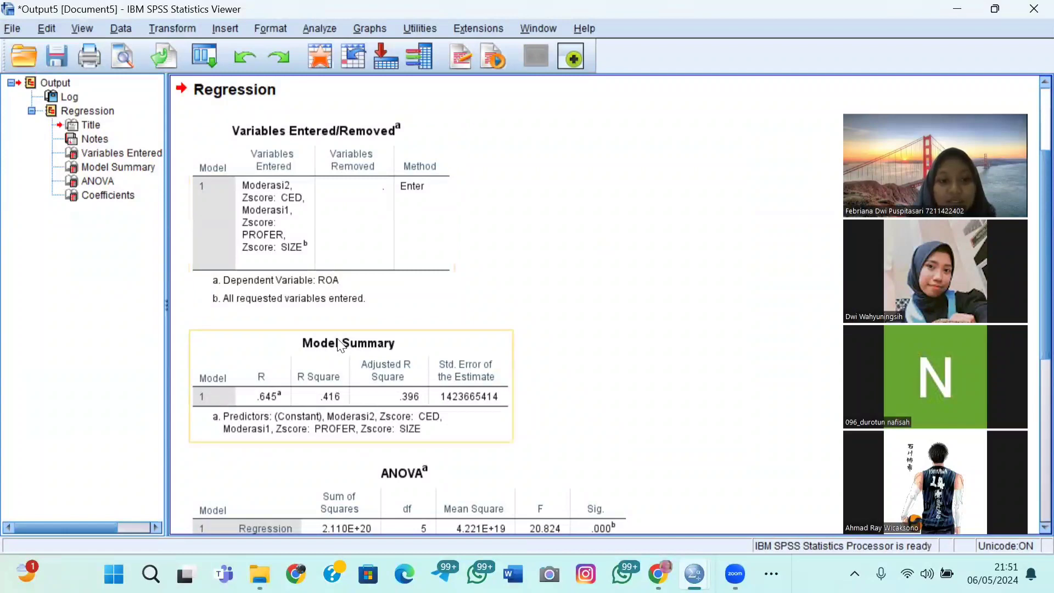
{"action": "scroll", "coordinate": [339, 346], "scroll_direction": "down", "scroll_amount": 3}
{"action": "scroll", "coordinate": [339, 345], "scroll_direction": "down", "scroll_amount": 4}
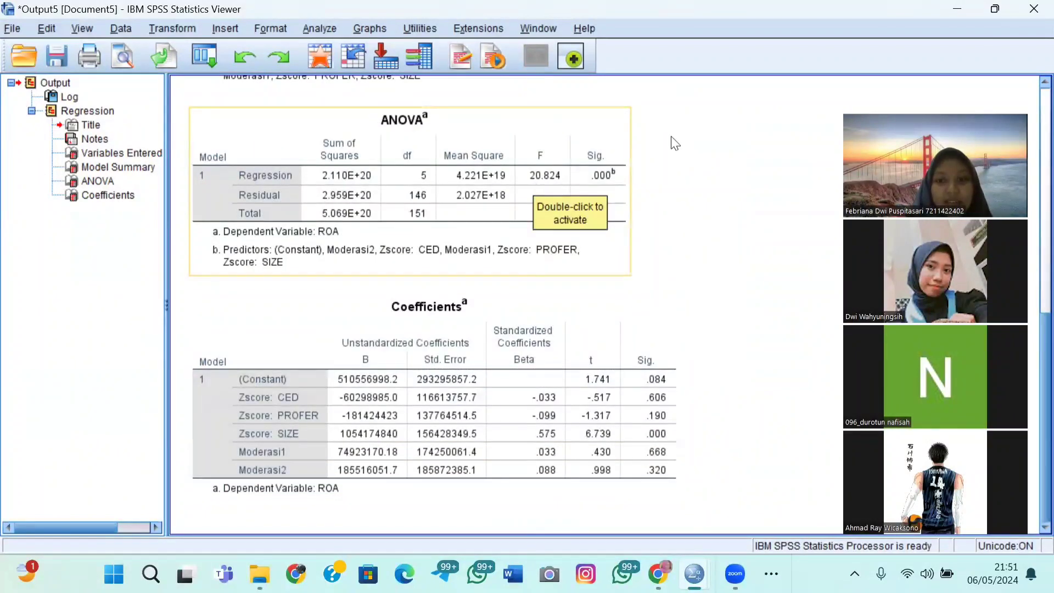
{"action": "scroll", "coordinate": [730, 134], "scroll_direction": "up", "scroll_amount": 3}
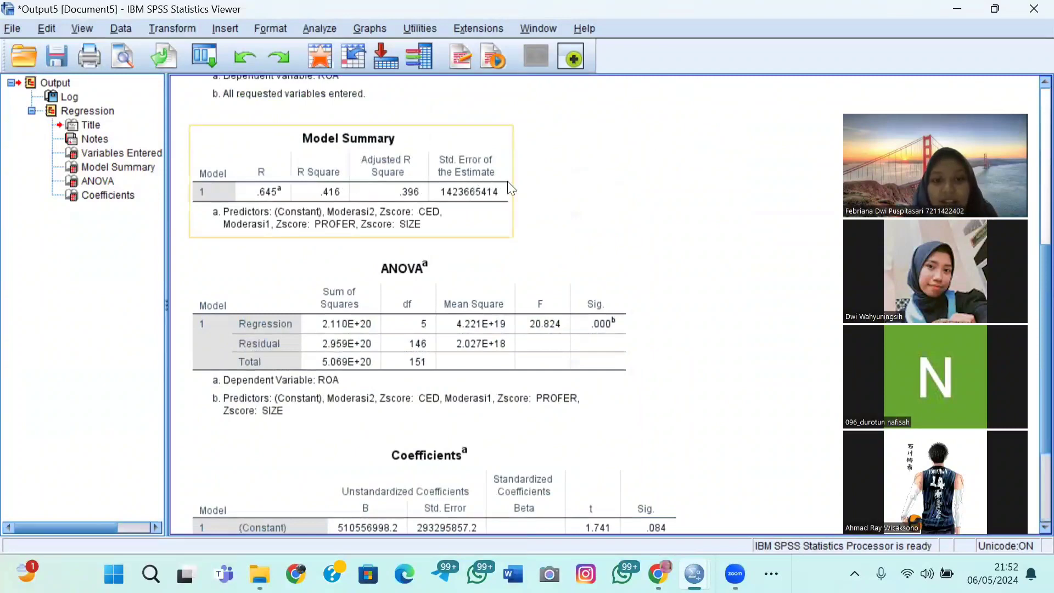
Step: Examine the Coefficients table, comparing the B and Sig. values for the Z-scores of CED, PROFER and SIZE and for Moderasi1 and Moderasi2
{"action": "scroll", "coordinate": [552, 236], "scroll_direction": "down", "scroll_amount": 3}
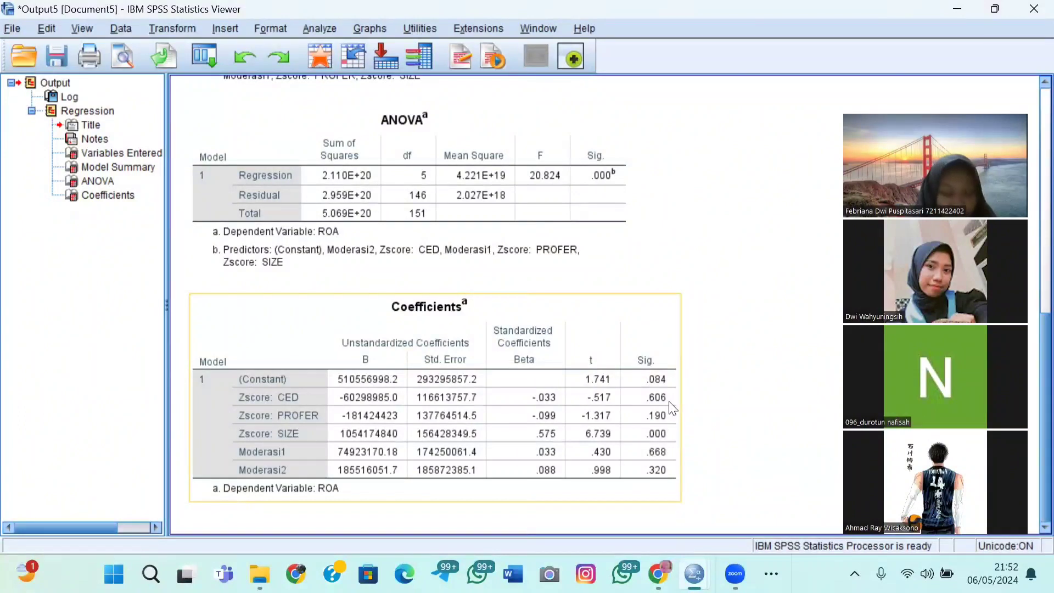
{"action": "left_click", "coordinate": [715, 407]}
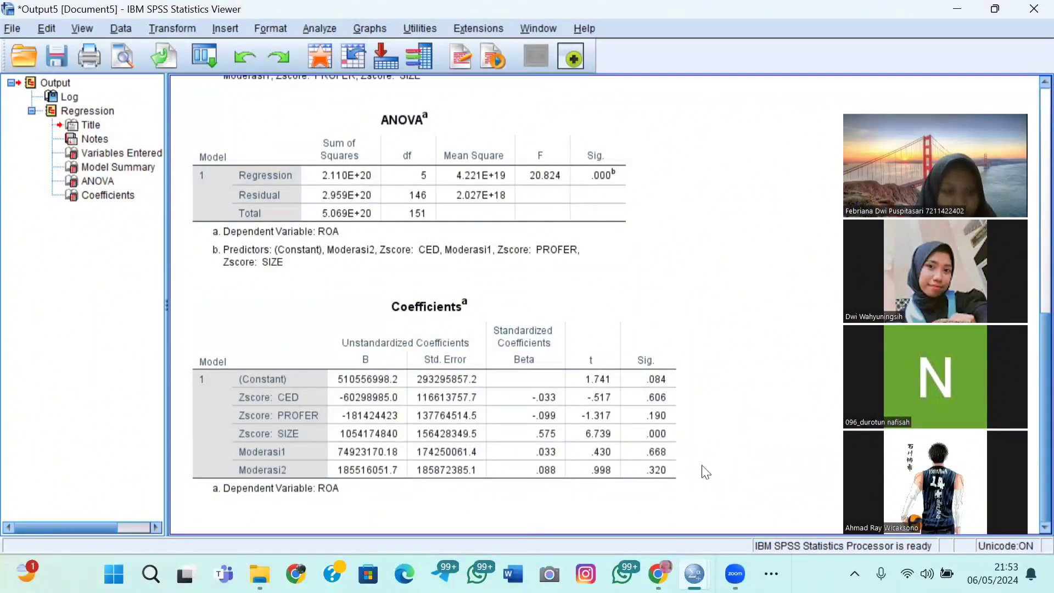
{"action": "left_click", "coordinate": [502, 409]}
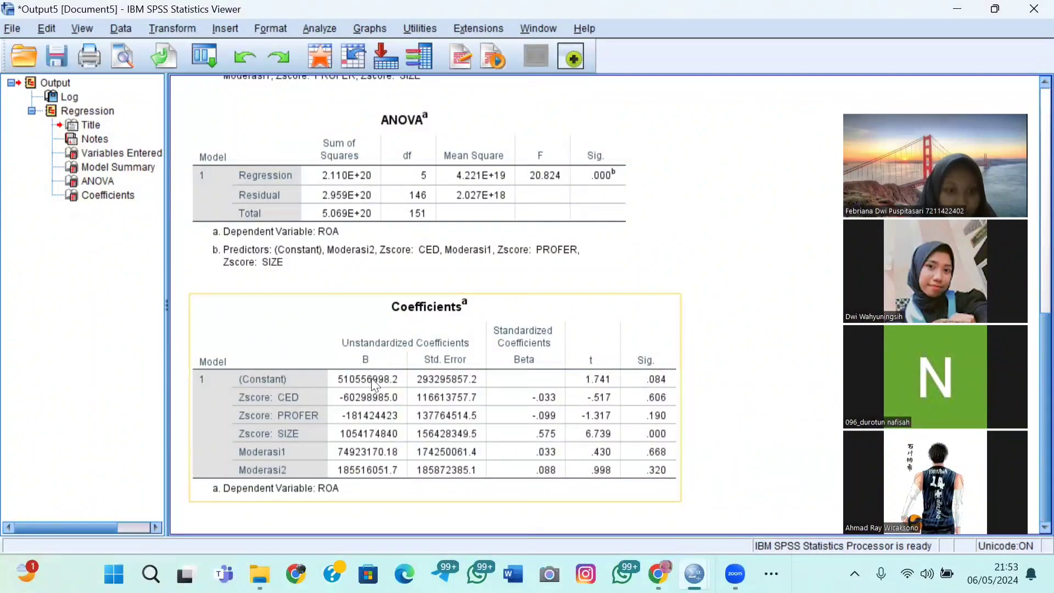
{"action": "left_click", "coordinate": [318, 416]}
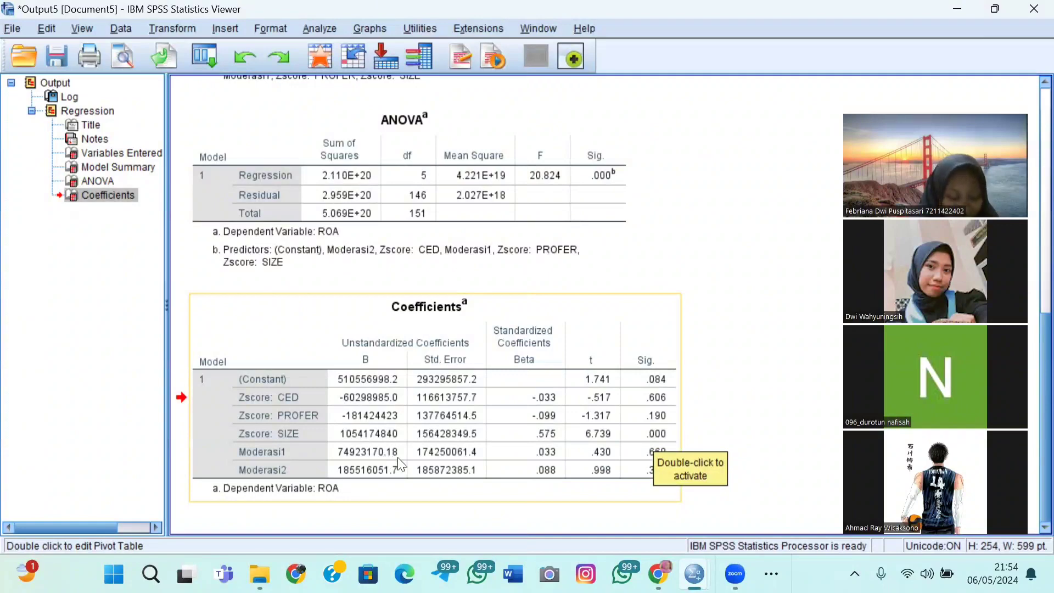
{"action": "left_click", "coordinate": [642, 465]}
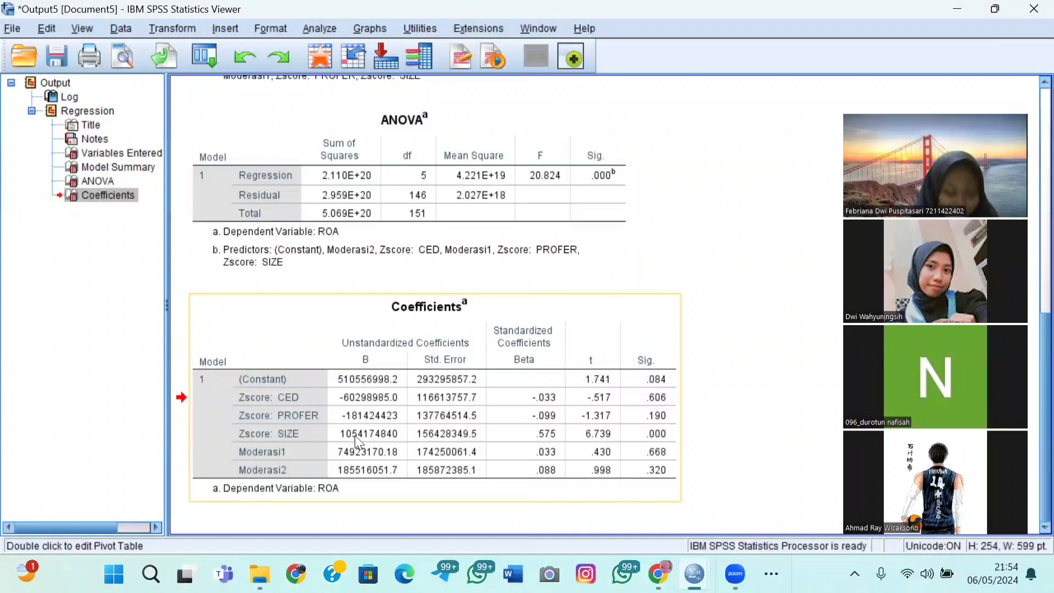
{"action": "left_click", "coordinate": [279, 433]}
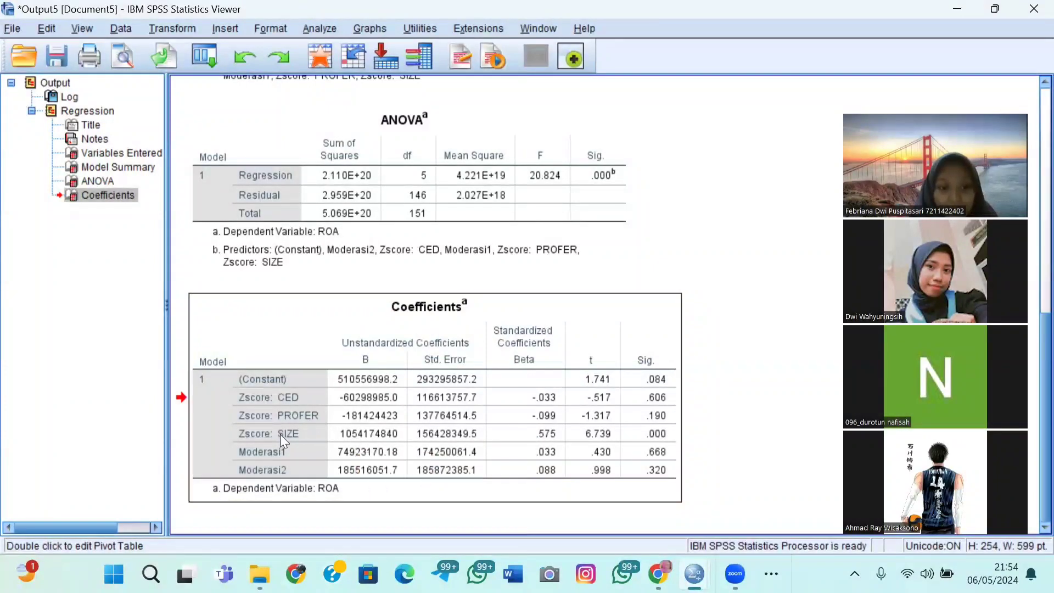
{"action": "left_click", "coordinate": [291, 394]}
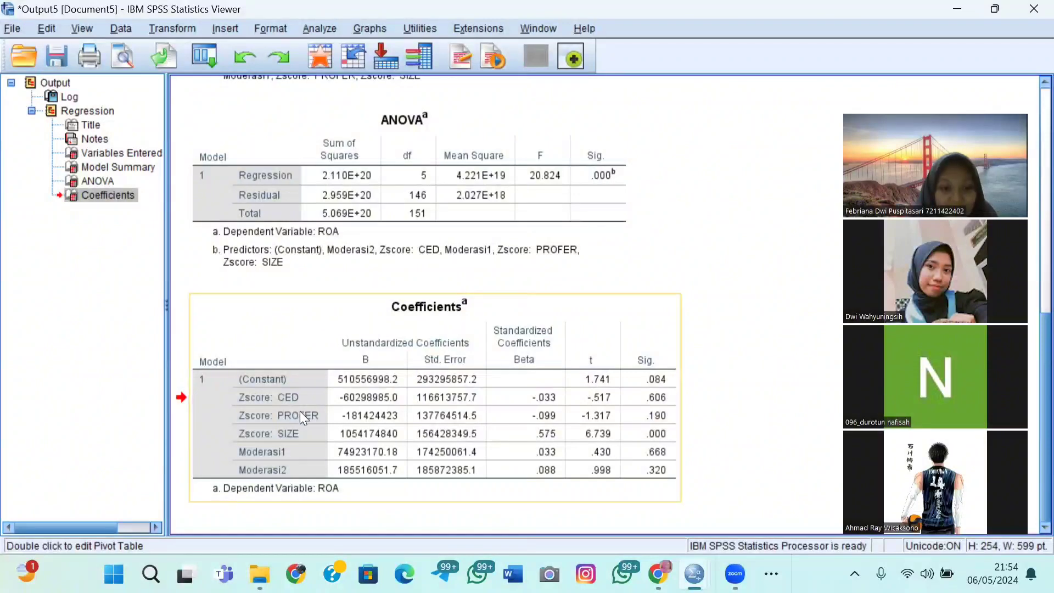
{"action": "left_click", "coordinate": [299, 411]}
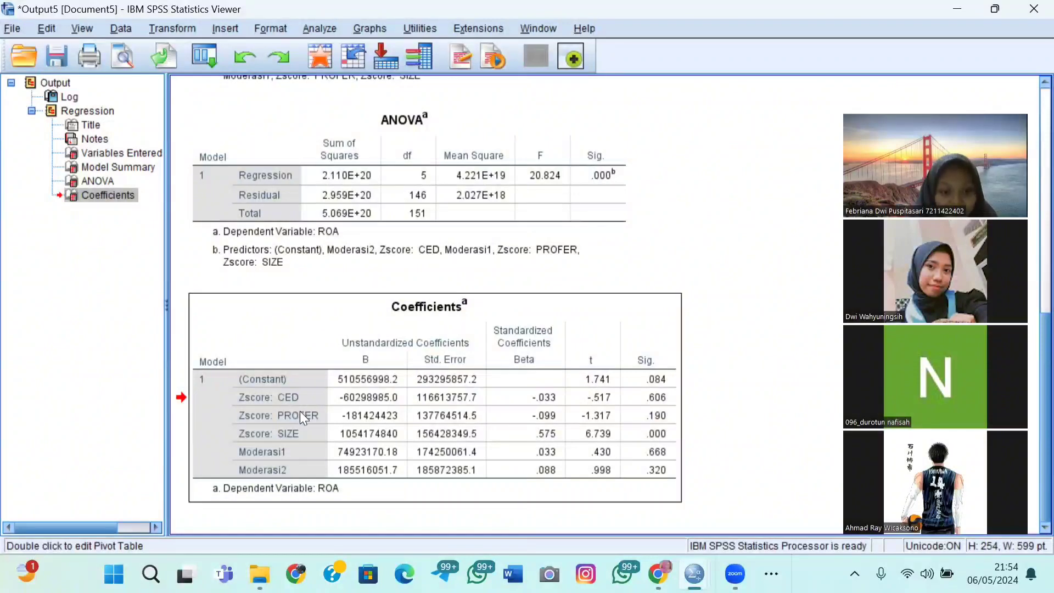
{"action": "left_click", "coordinate": [298, 447]}
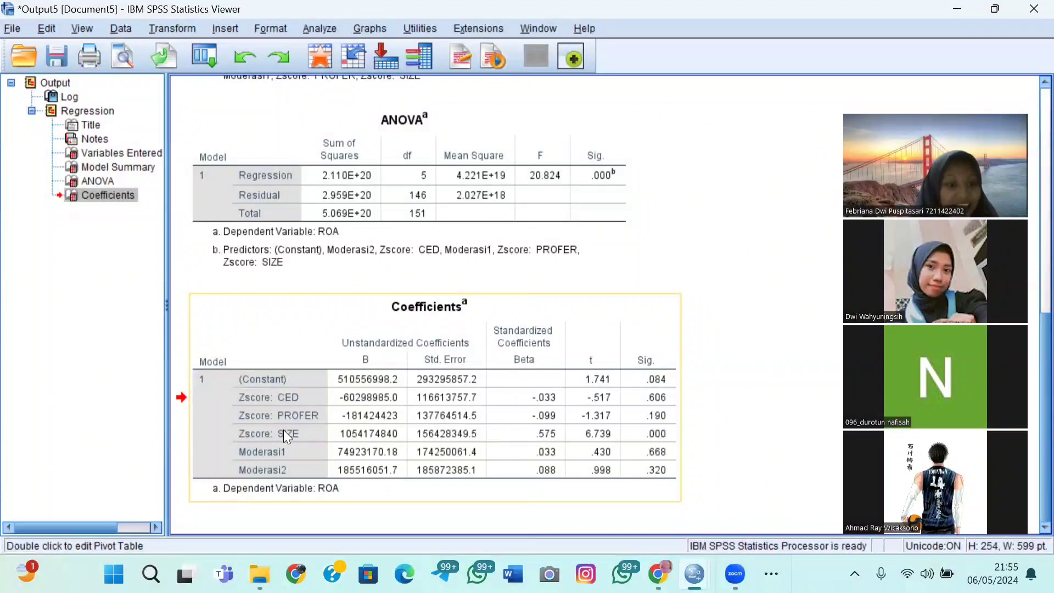
{"action": "left_click", "coordinate": [283, 430]}
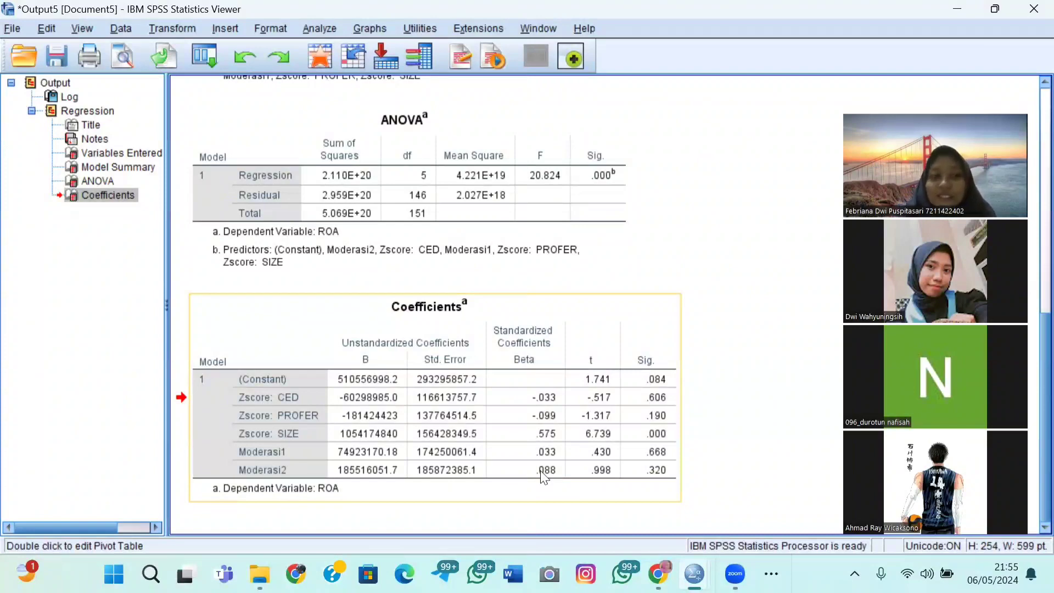
{"action": "left_click", "coordinate": [712, 171]}
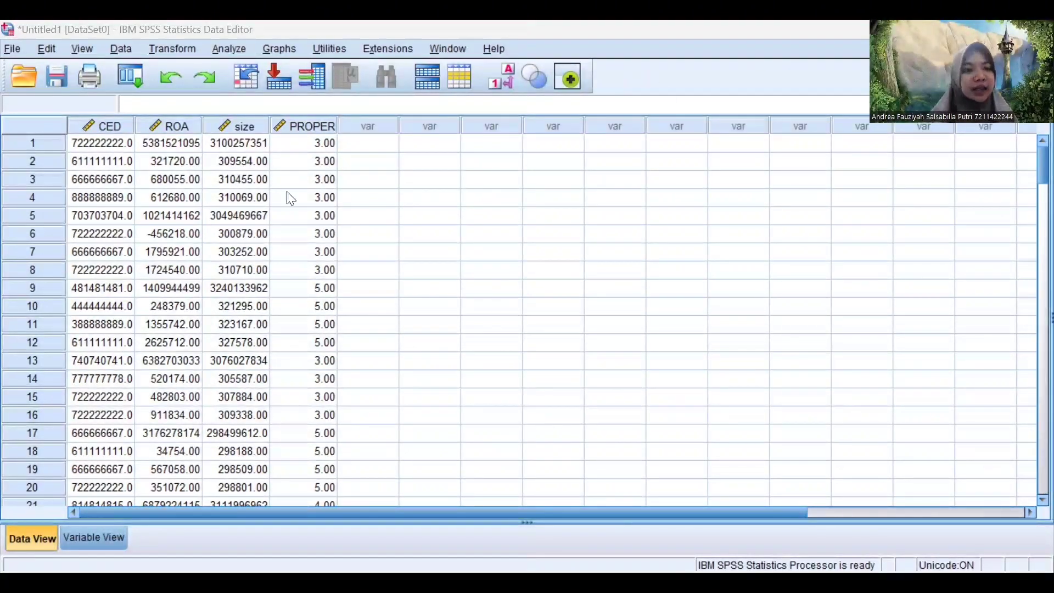
Step: Start a linear regression on the dataset with CED, ROA, size and PROPER, using ROA as the dependent variable
{"action": "scroll", "coordinate": [290, 273], "scroll_direction": "down", "scroll_amount": 16}
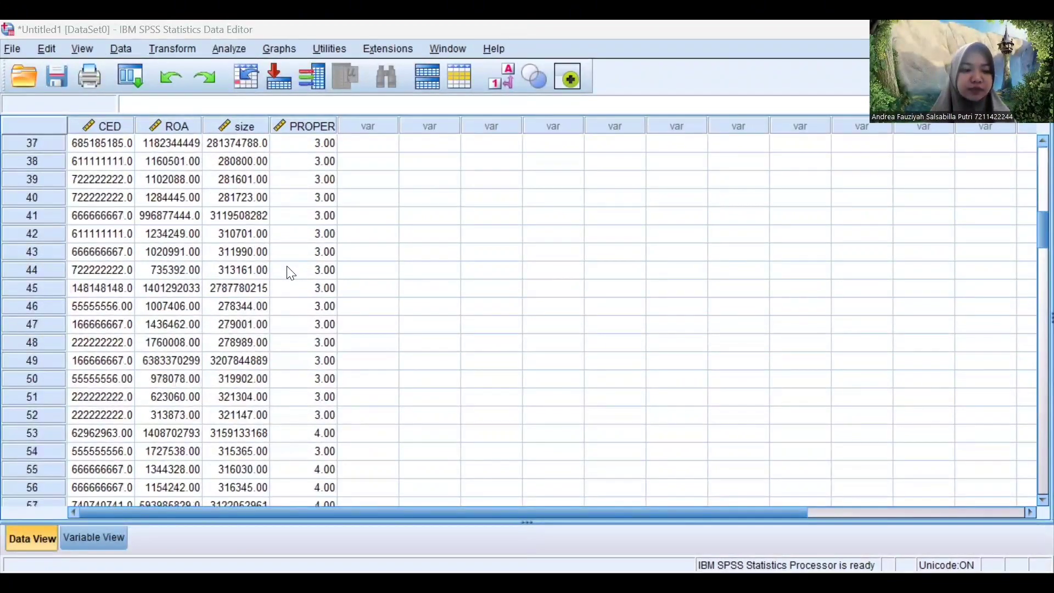
{"action": "scroll", "coordinate": [290, 273], "scroll_direction": "down", "scroll_amount": 1}
{"action": "scroll", "coordinate": [290, 272], "scroll_direction": "up", "scroll_amount": 17}
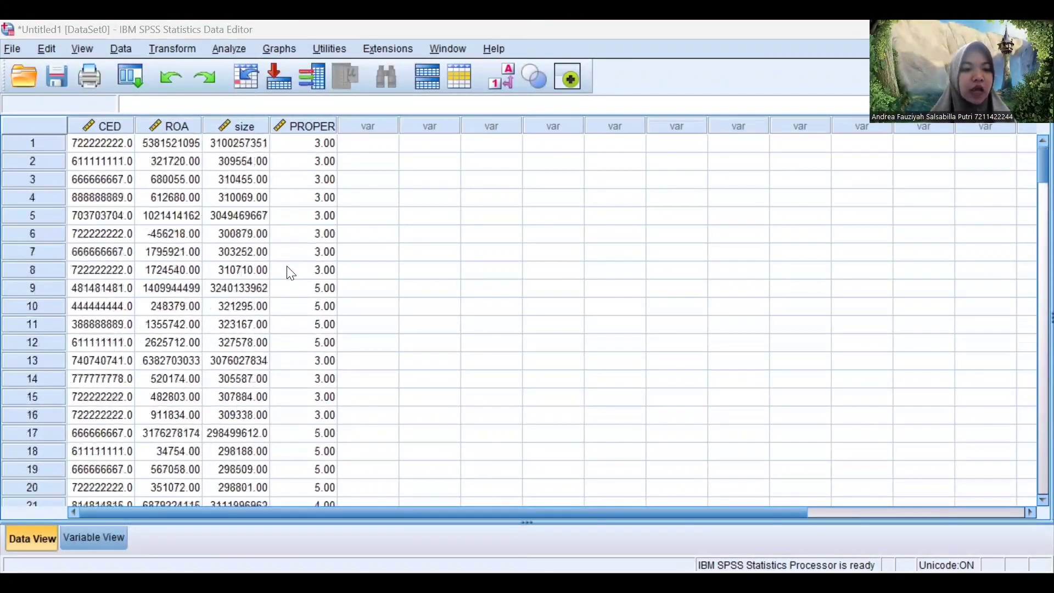
{"action": "left_click", "coordinate": [232, 51]}
{"action": "mouse_move", "coordinate": [387, 225]}
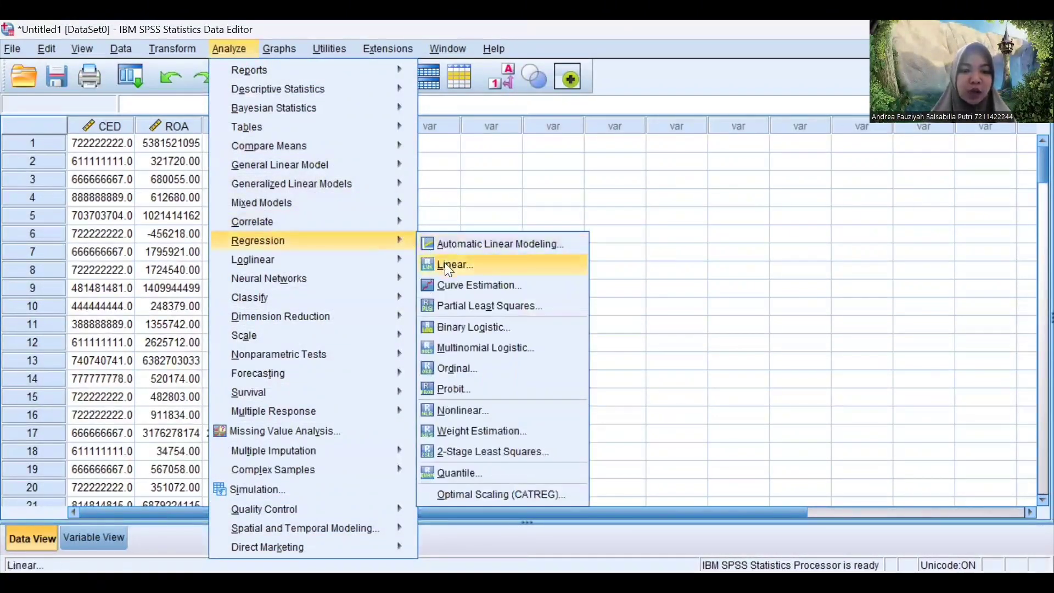
{"action": "left_click", "coordinate": [446, 264]}
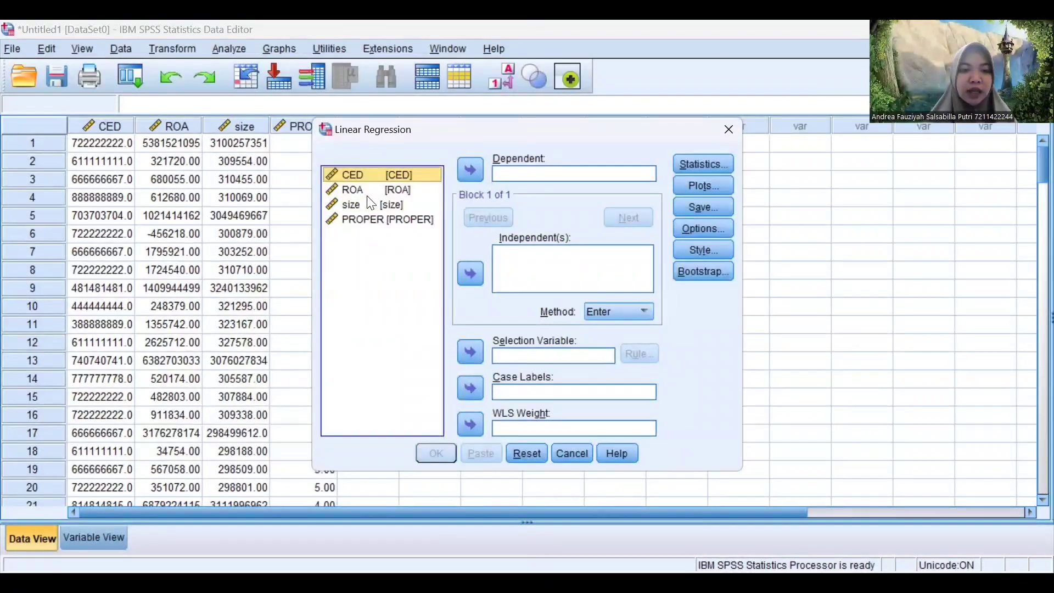
{"action": "left_click", "coordinate": [406, 190]}
{"action": "left_click", "coordinate": [470, 173]}
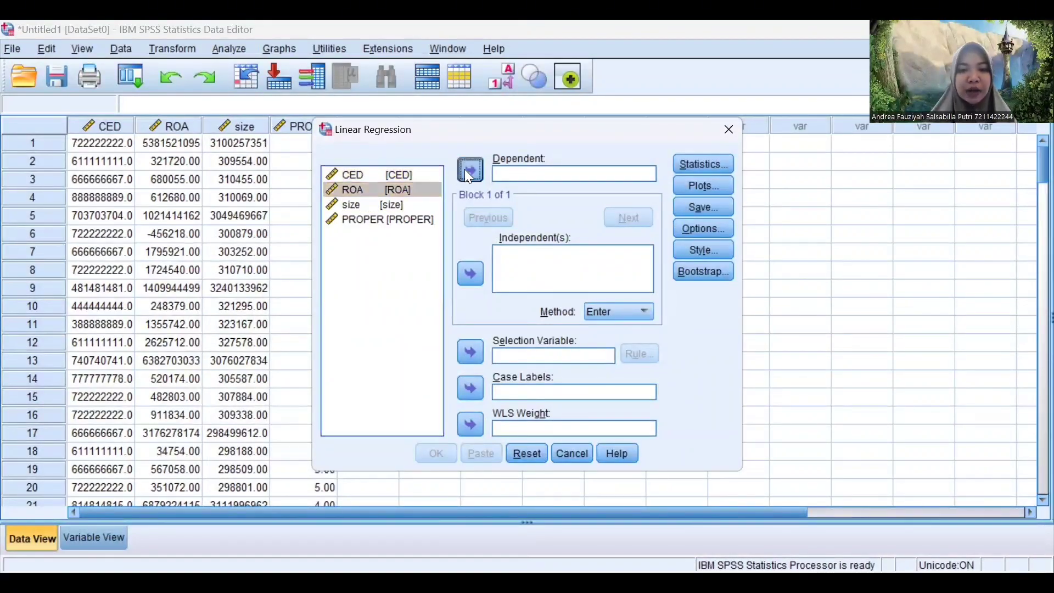
Step: Add CED, size and PROPER as independent variables and run the regression with the Enter method
{"action": "left_click", "coordinate": [409, 175]}
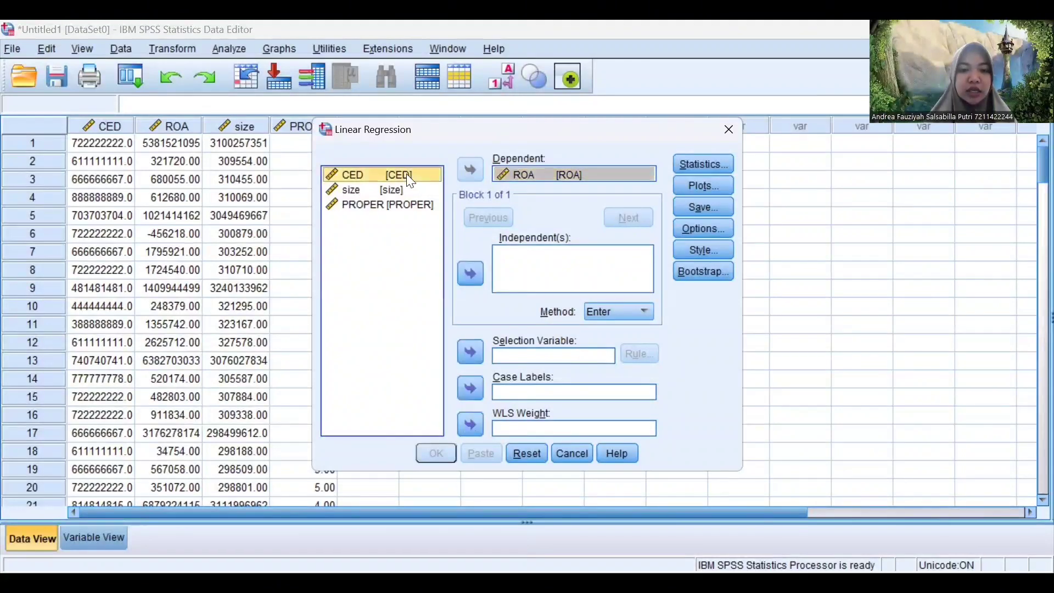
{"action": "left_click", "coordinate": [472, 275]}
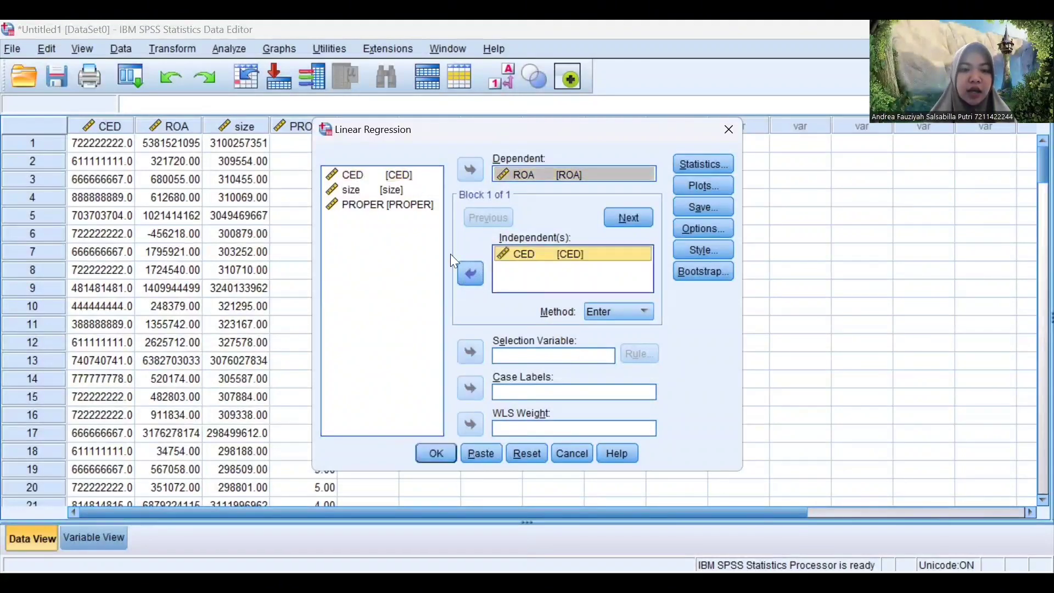
{"action": "left_click", "coordinate": [404, 189]}
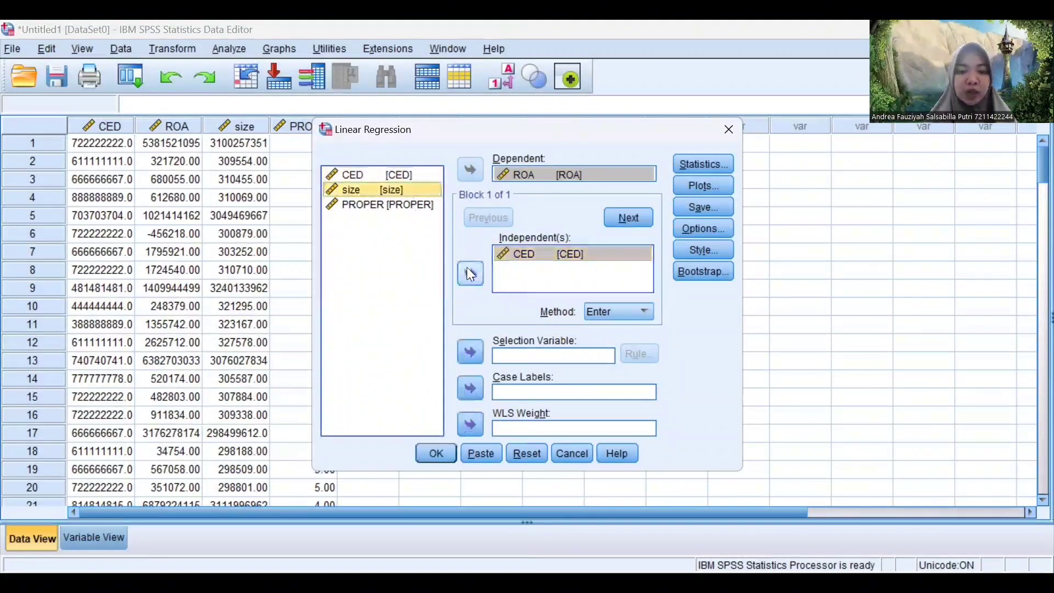
{"action": "left_click", "coordinate": [470, 274]}
{"action": "left_click", "coordinate": [414, 205]}
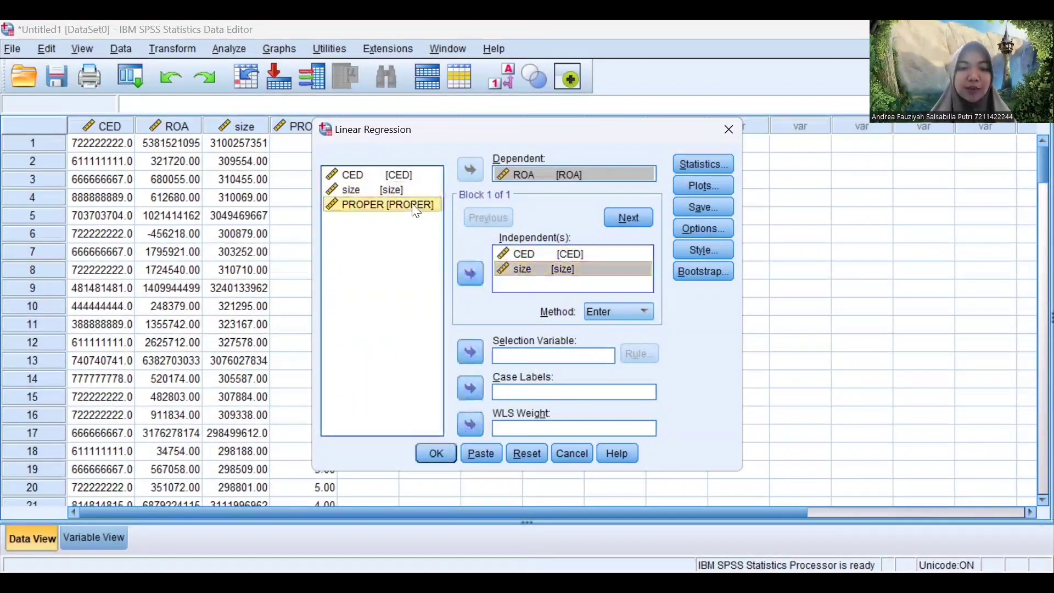
{"action": "left_click", "coordinate": [465, 268]}
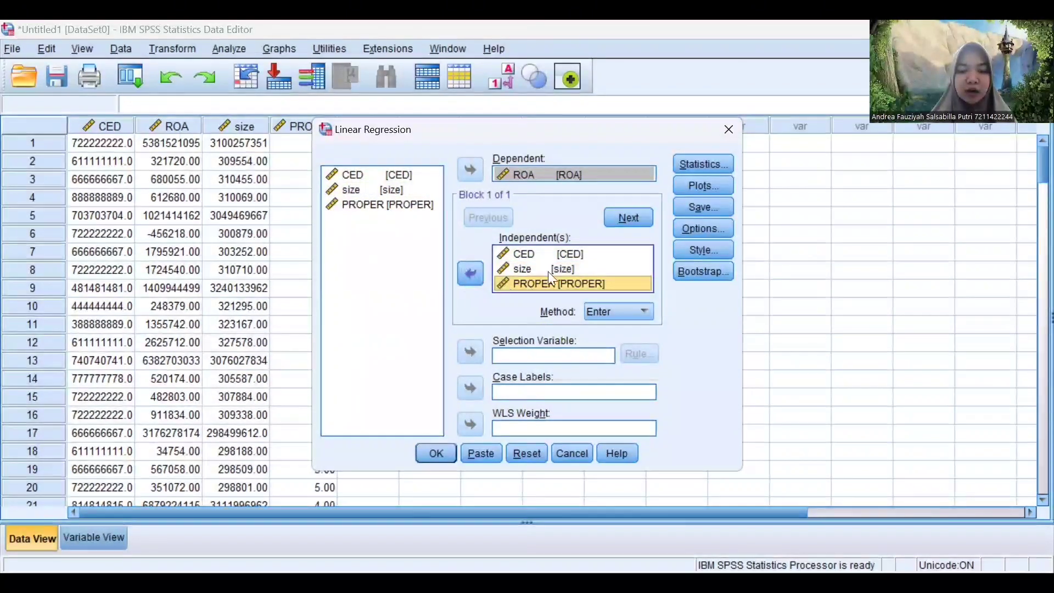
{"action": "left_click", "coordinate": [435, 452]}
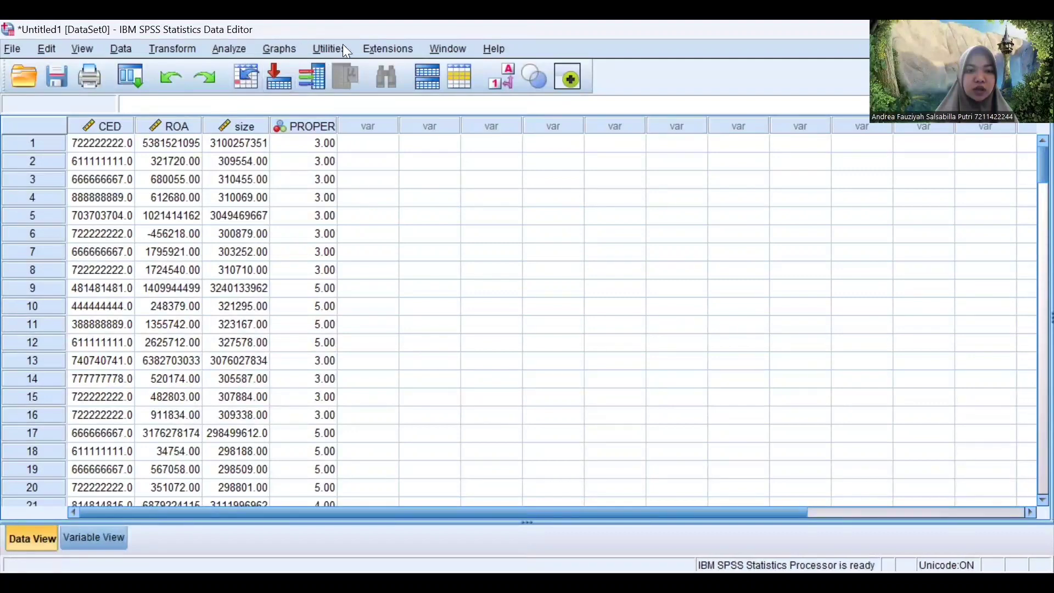
Step: Compute a new interaction variable X1M as CED * size
{"action": "left_click", "coordinate": [186, 48]}
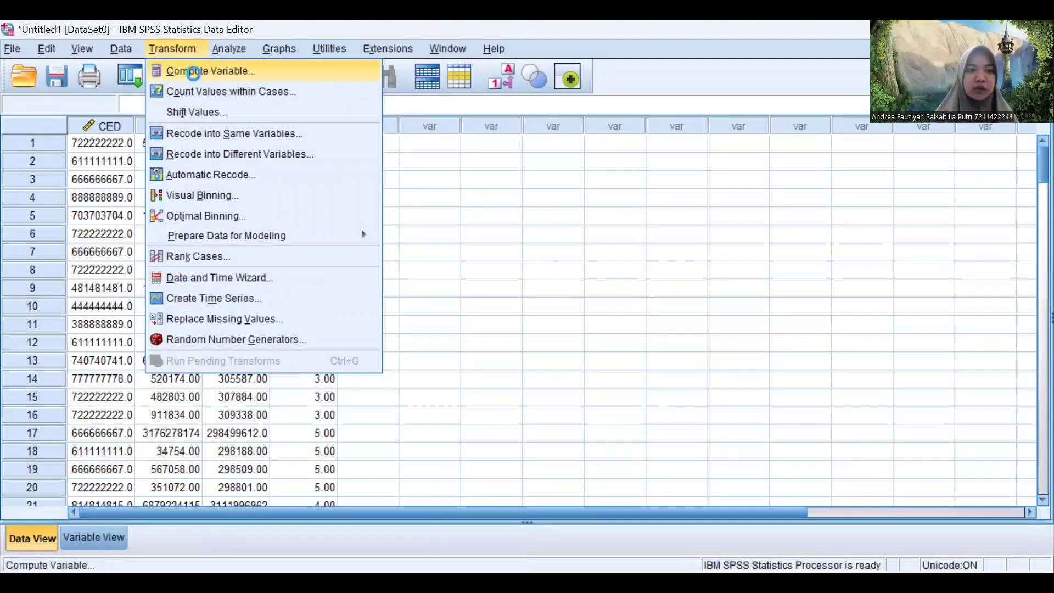
{"action": "left_click", "coordinate": [196, 74]}
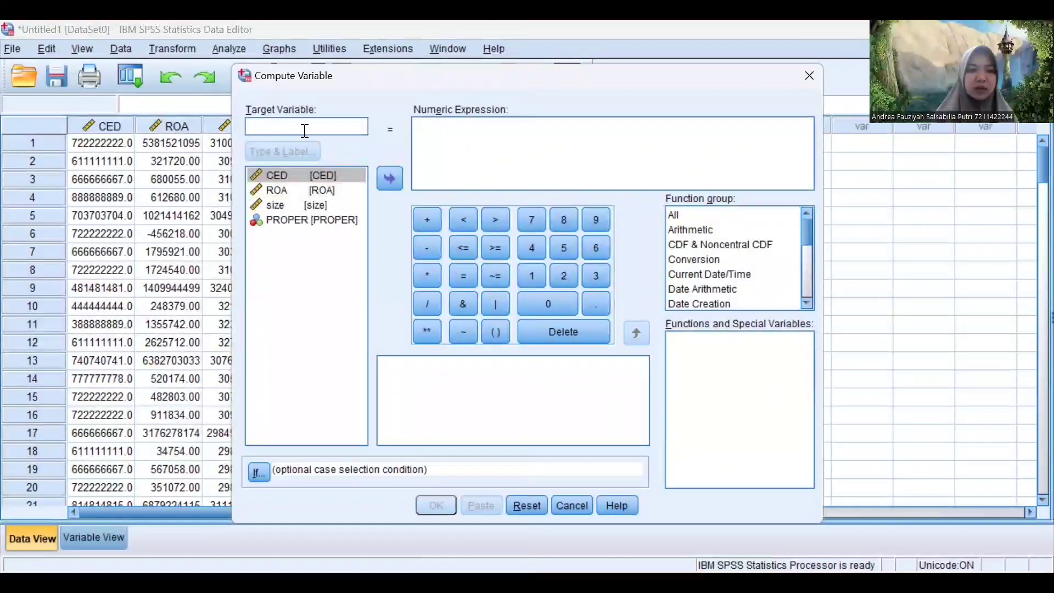
{"action": "type", "text": "r"}
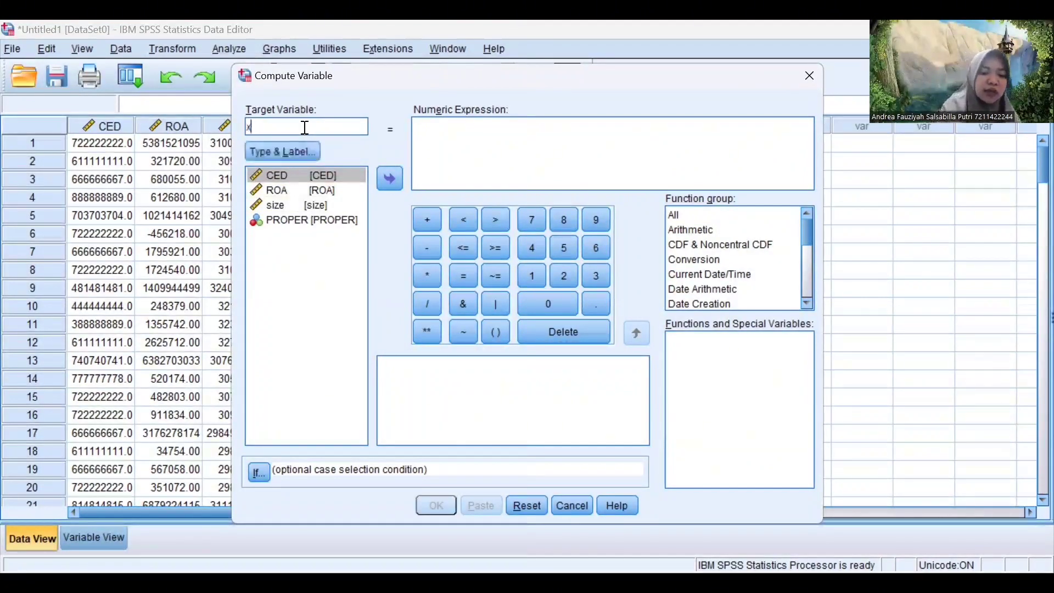
{"action": "key", "text": "BackSpace"}
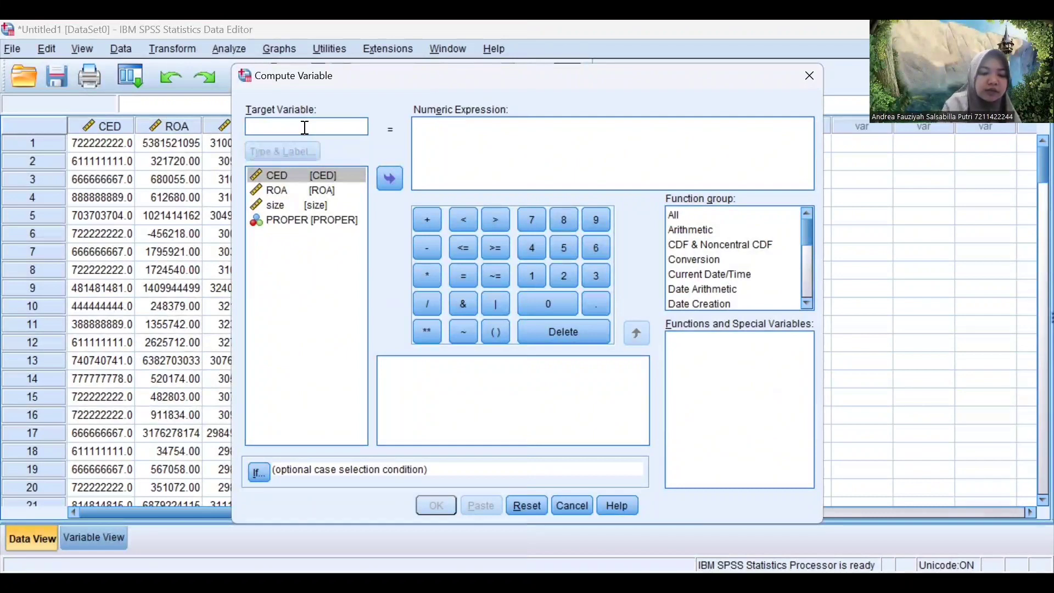
{"action": "type", "text": "X1M"}
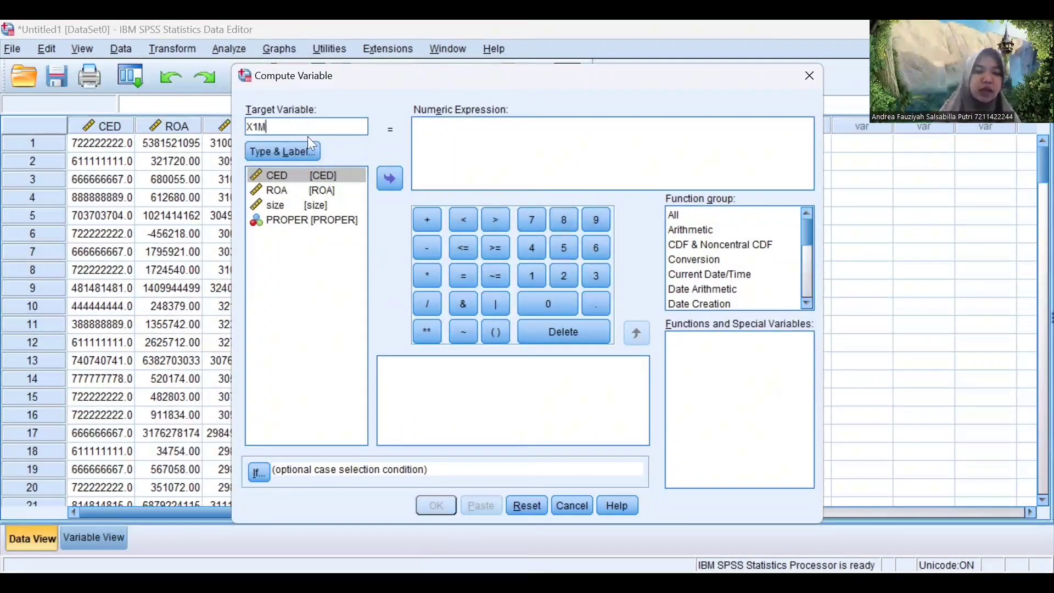
{"action": "left_click", "coordinate": [332, 174]}
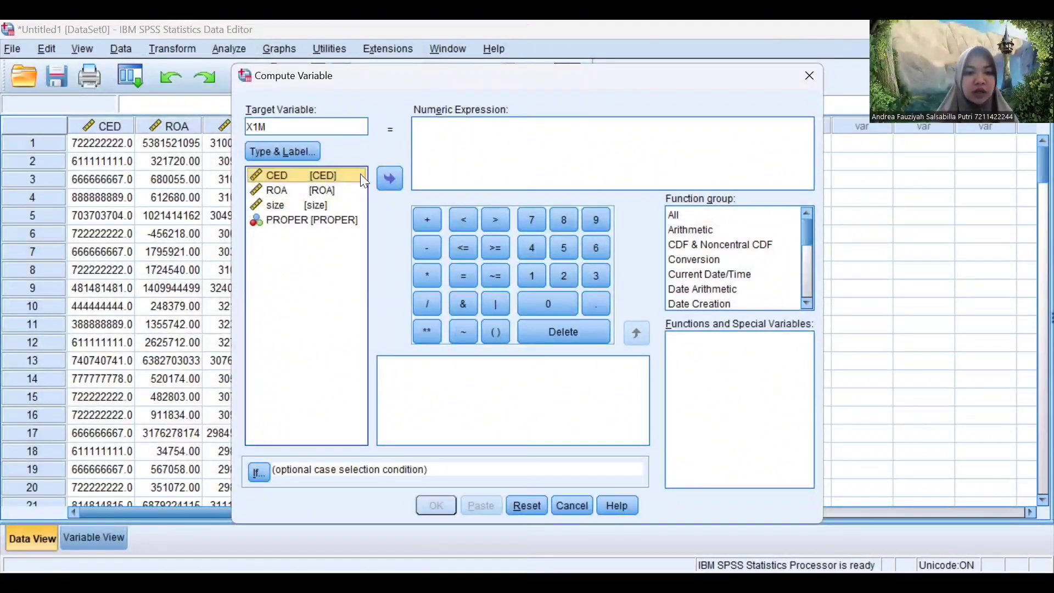
{"action": "left_click", "coordinate": [389, 177]}
{"action": "left_click", "coordinate": [429, 275]}
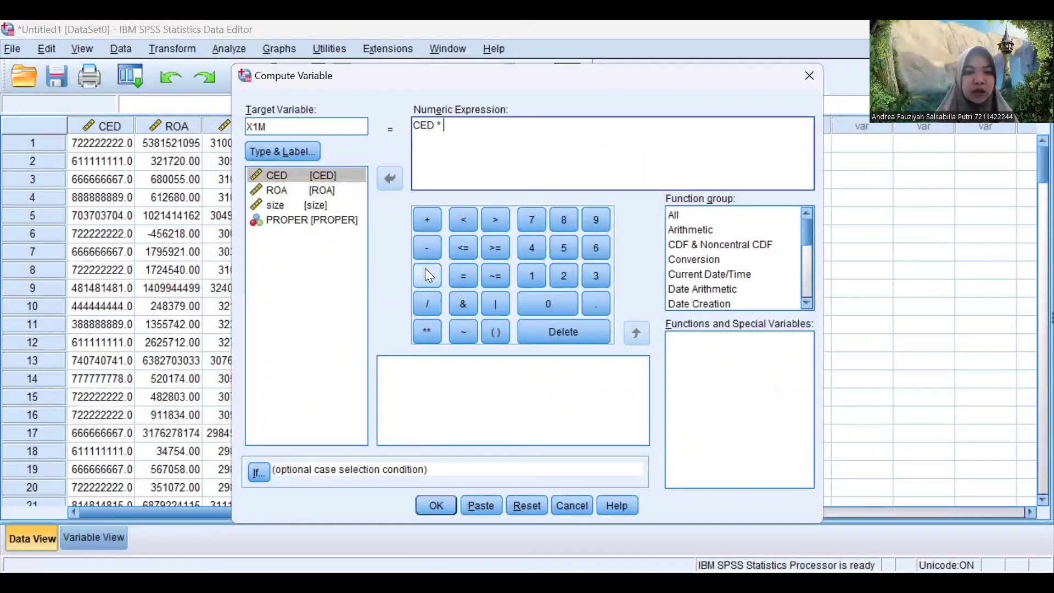
{"action": "left_click", "coordinate": [317, 206]}
{"action": "left_click", "coordinate": [315, 205]}
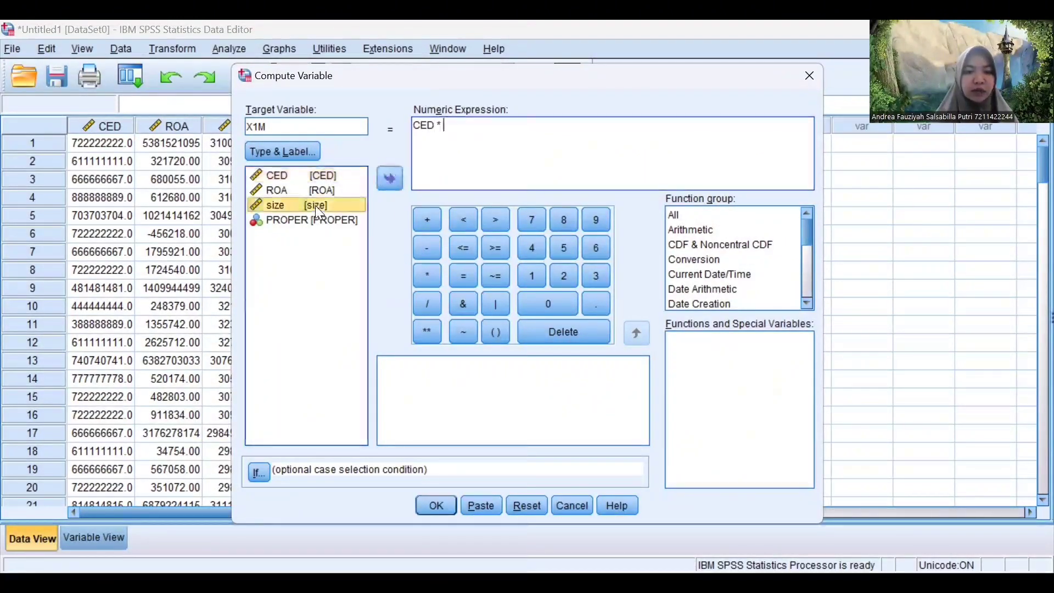
{"action": "left_click", "coordinate": [391, 183]}
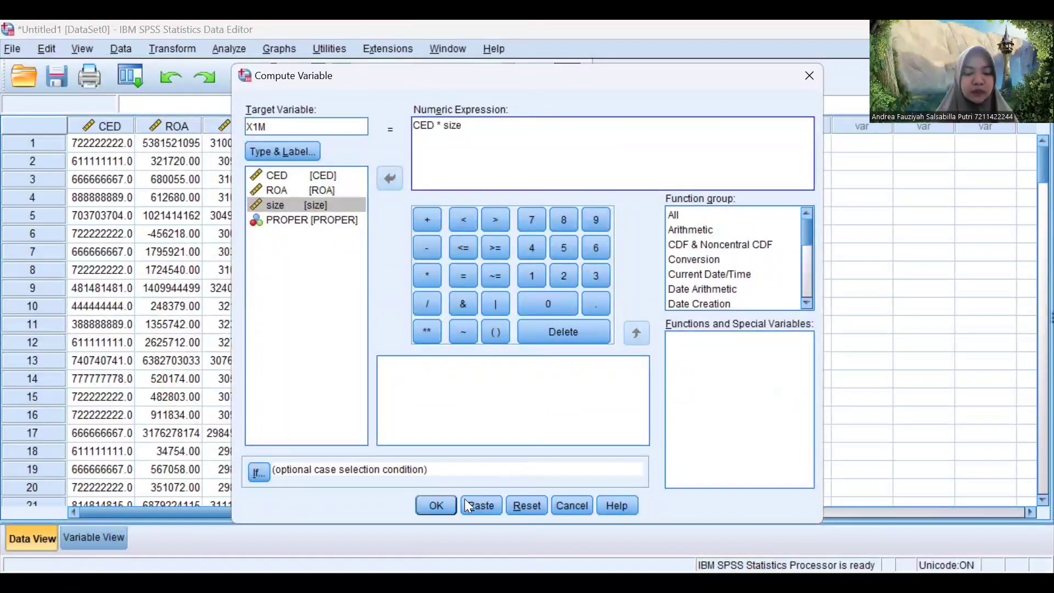
{"action": "left_click", "coordinate": [446, 503]}
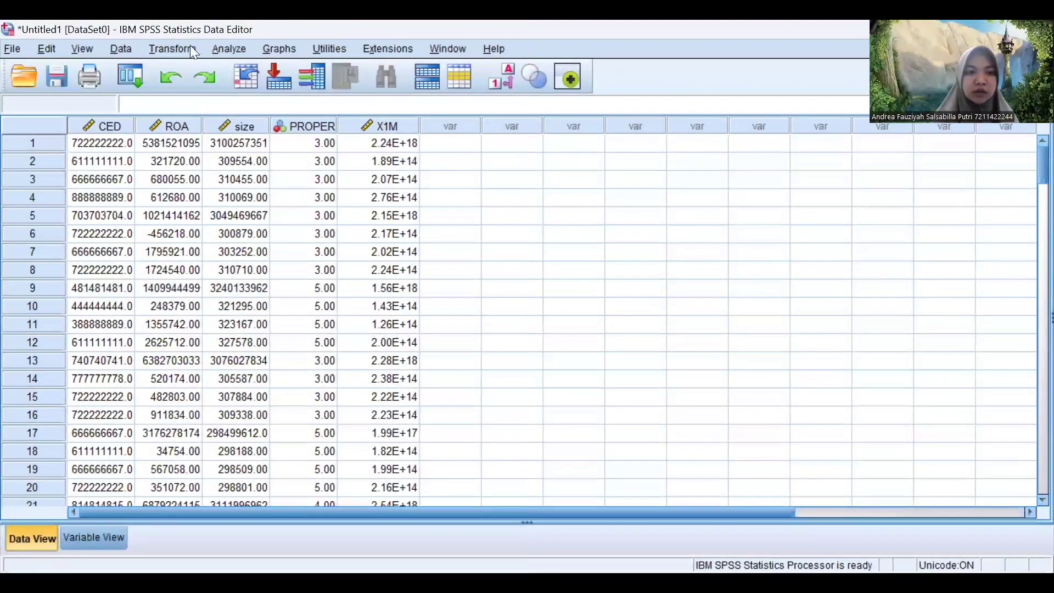
Step: Start computing another new variable, with X2M as the target variable name
{"action": "left_click", "coordinate": [176, 47]}
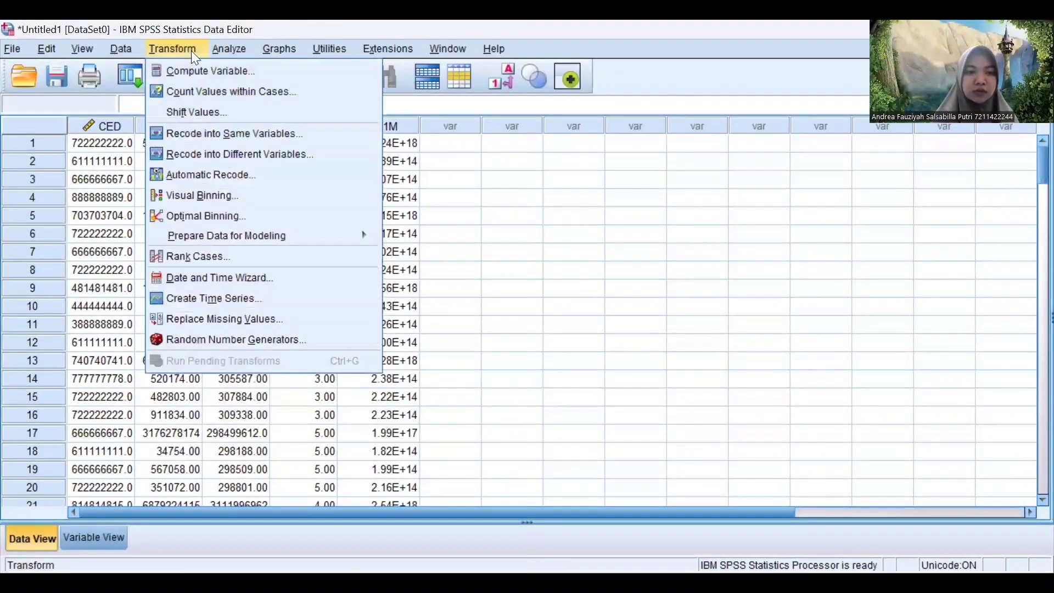
{"action": "left_click", "coordinate": [212, 70]}
{"action": "left_click", "coordinate": [285, 122]}
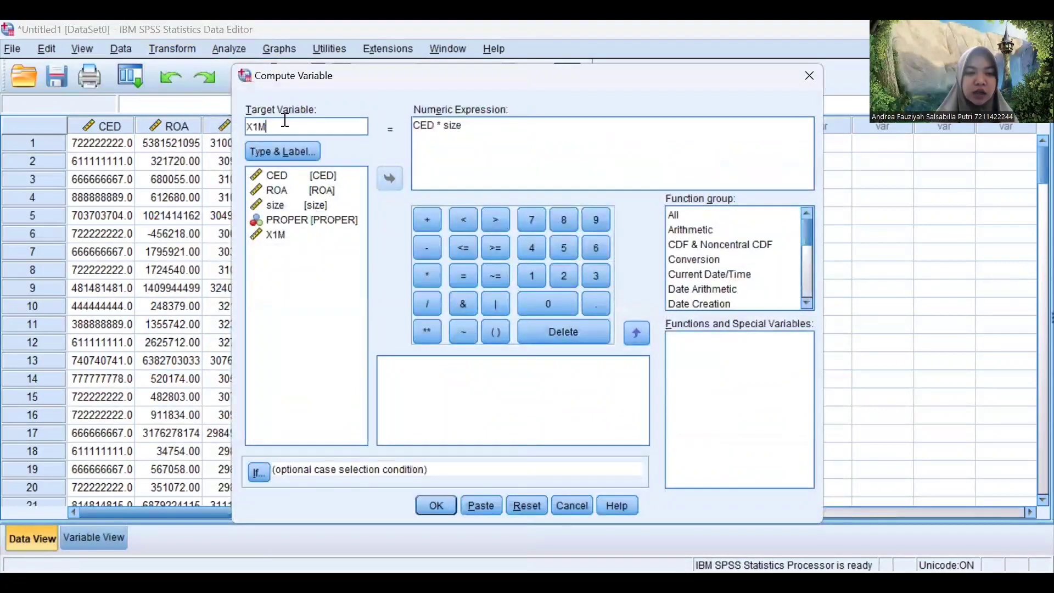
{"action": "key", "text": "BackSpace"}
{"action": "key", "text": "BackSpace"}
{"action": "type", "text": "2"}
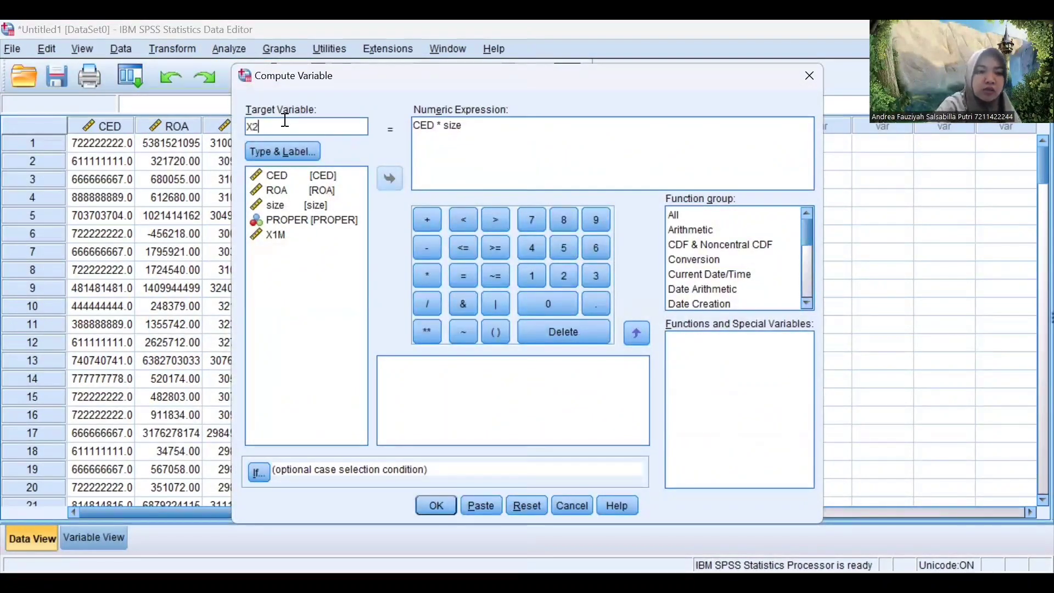
{"action": "type", "text": "M"}
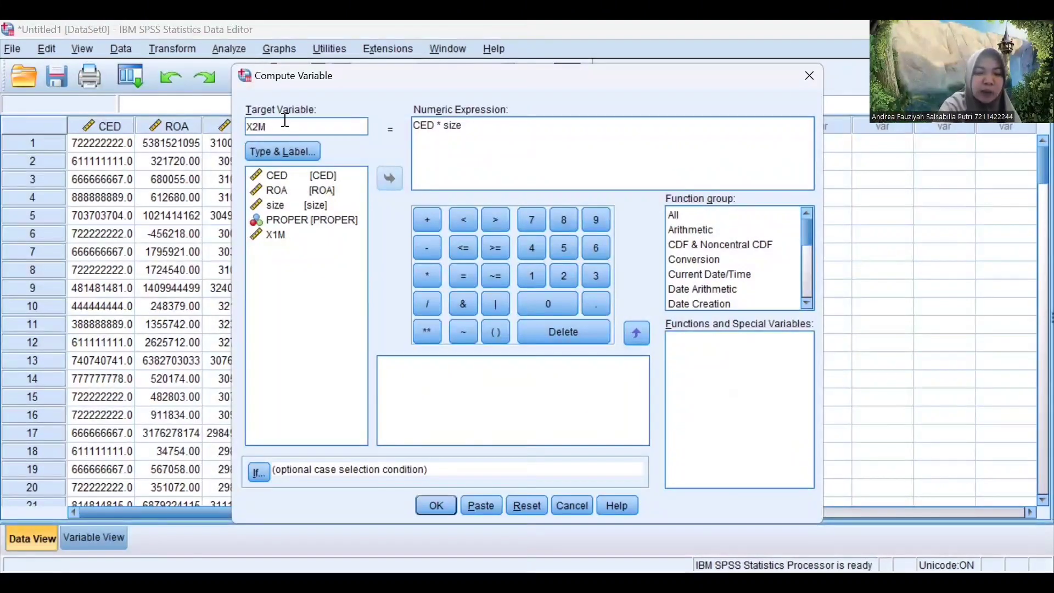
Step: Replace CED with PROPER so the numeric expression is PROPER * size, and compute X2M
{"action": "left_click", "coordinate": [431, 126]}
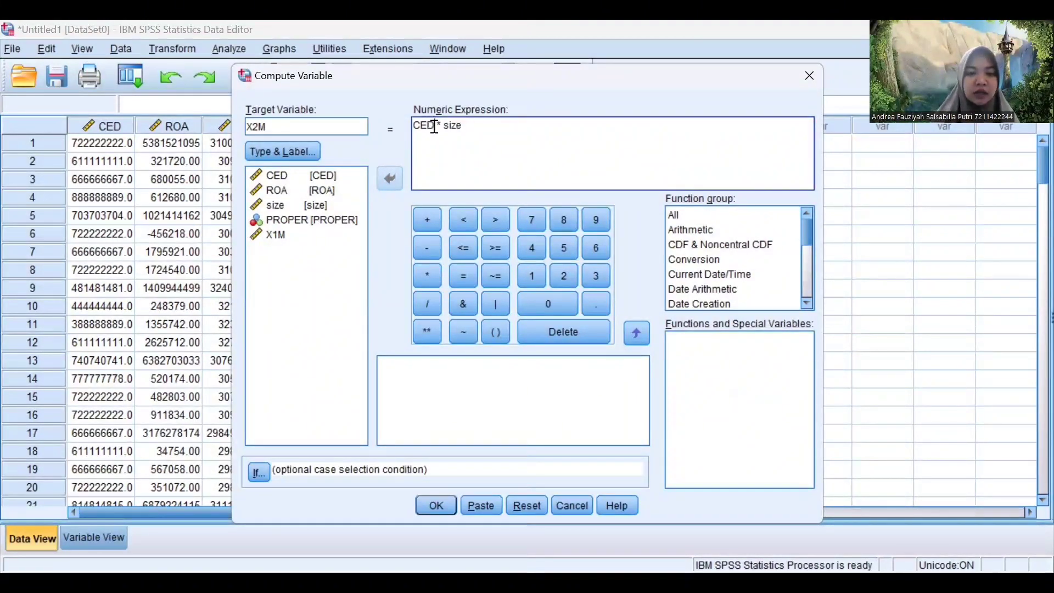
{"action": "key", "text": "BackSpace"}
{"action": "key", "text": "BackSpace"}
{"action": "key", "text": "BackSpace"}
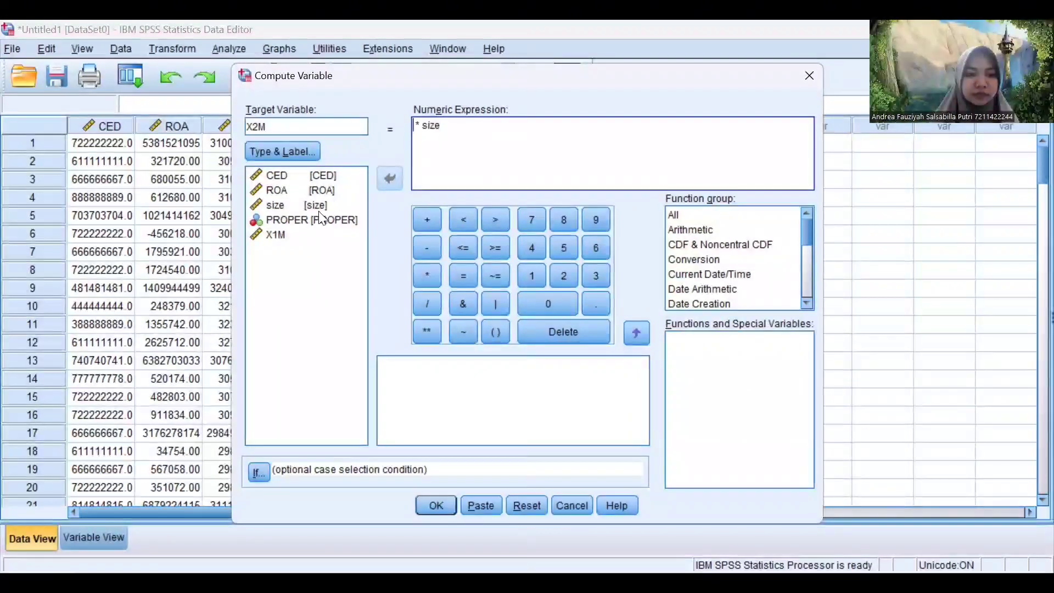
{"action": "left_click", "coordinate": [313, 219]}
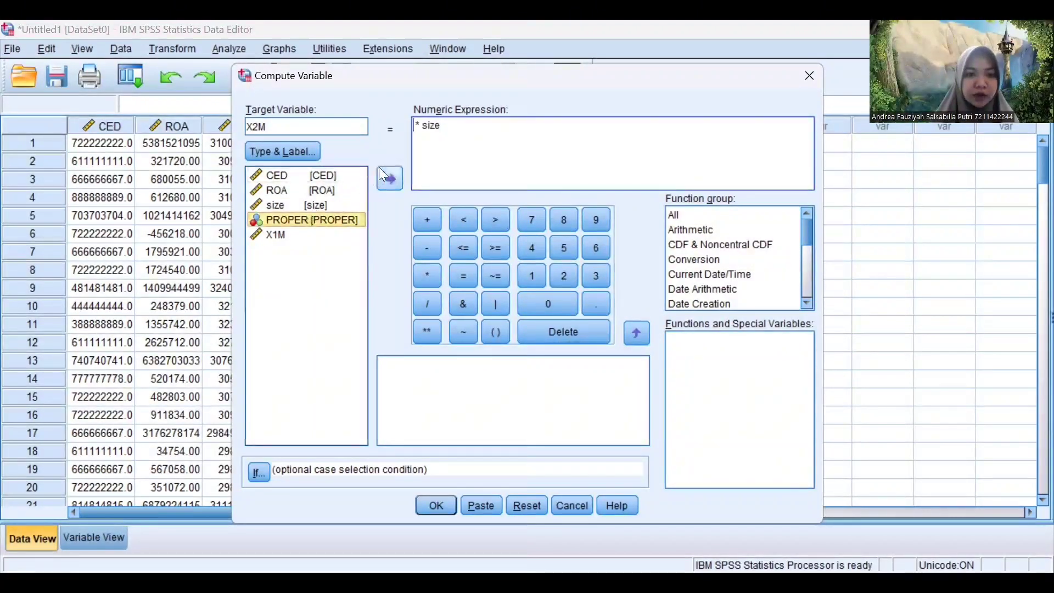
{"action": "left_click", "coordinate": [396, 177]}
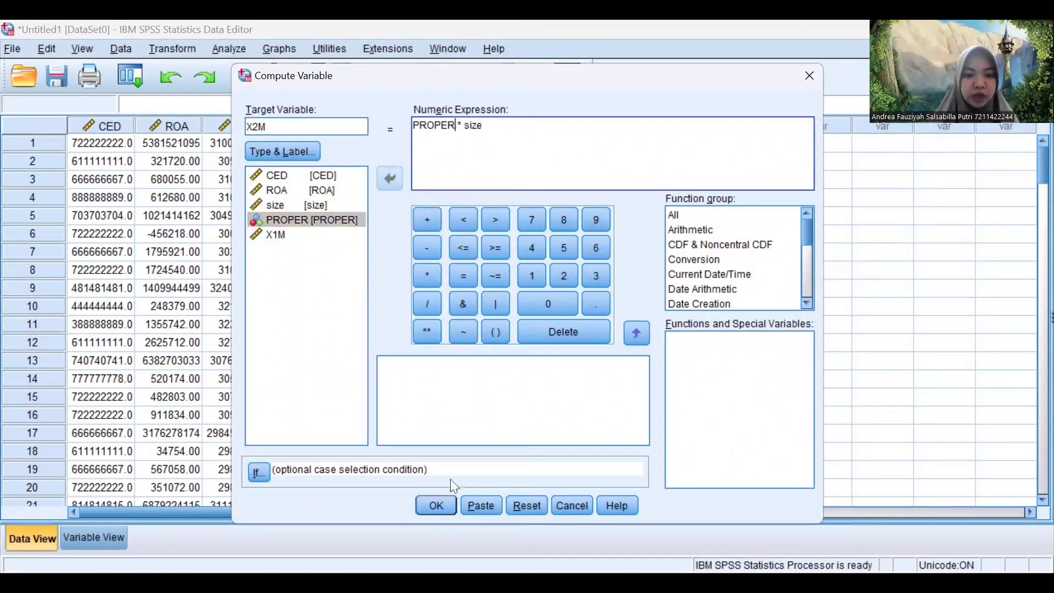
{"action": "left_click", "coordinate": [431, 509]}
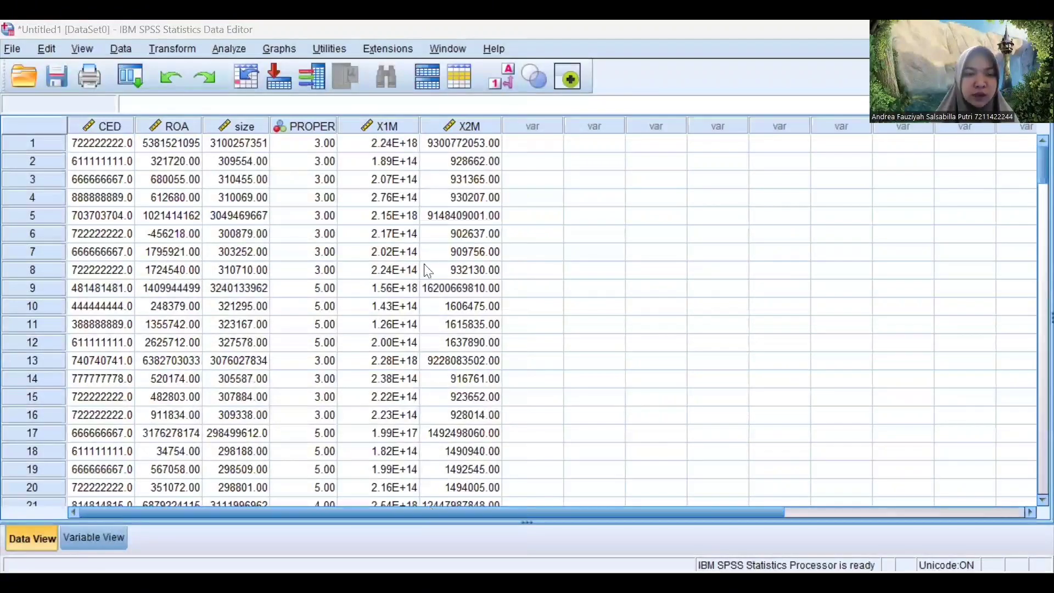
{"action": "scroll", "coordinate": [427, 270], "scroll_direction": "down", "scroll_amount": 5}
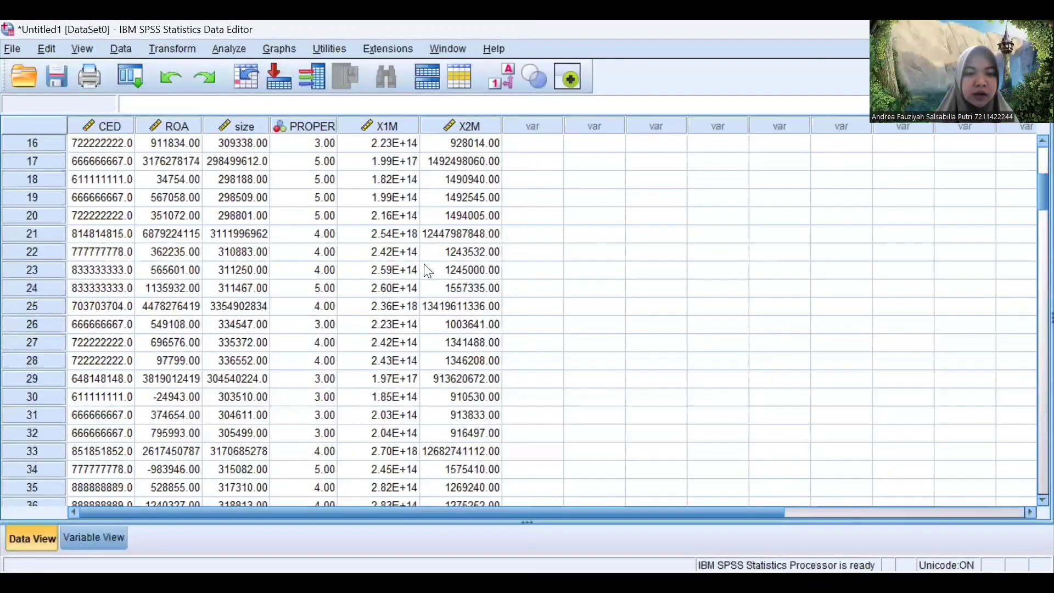
{"action": "scroll", "coordinate": [417, 241], "scroll_direction": "up", "scroll_amount": 5}
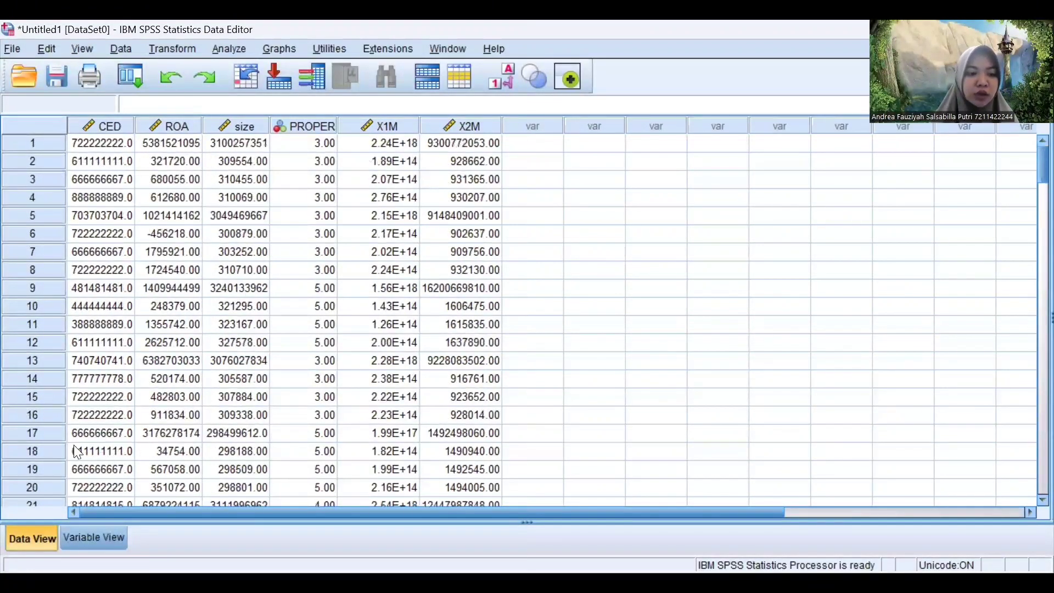
Step: Label the variable X1M as CED*size in the variable definitions
{"action": "left_click", "coordinate": [95, 532]}
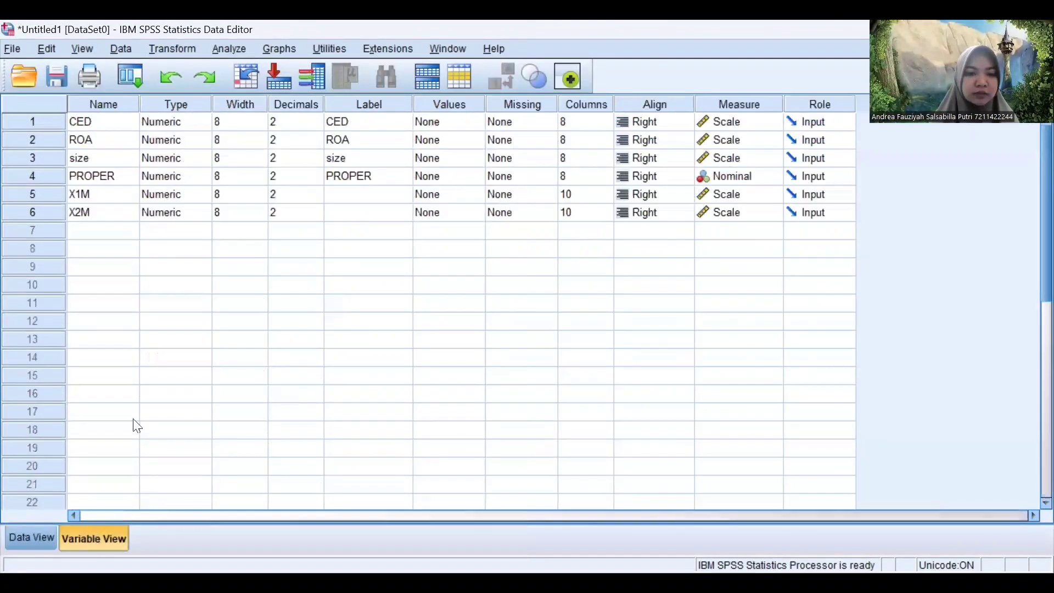
{"action": "left_click", "coordinate": [361, 197]}
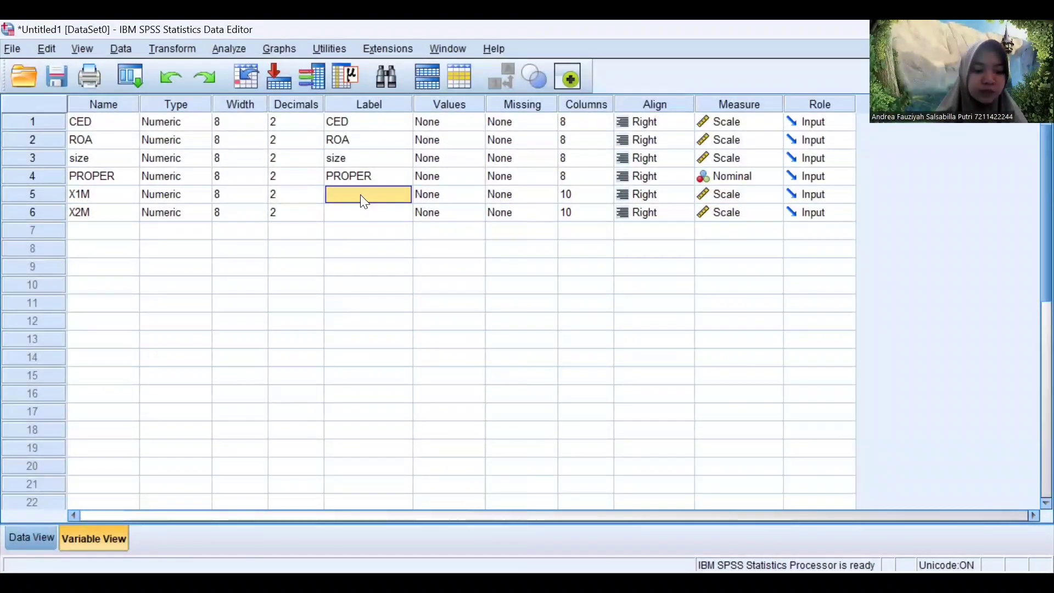
{"action": "type", "text": "CE"}
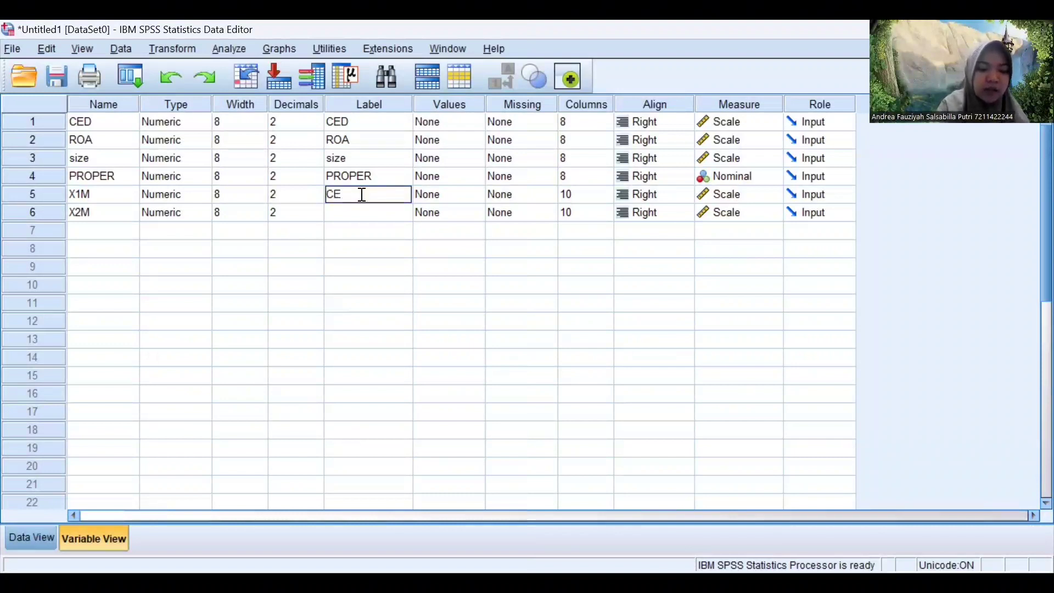
{"action": "type", "text": "D8"}
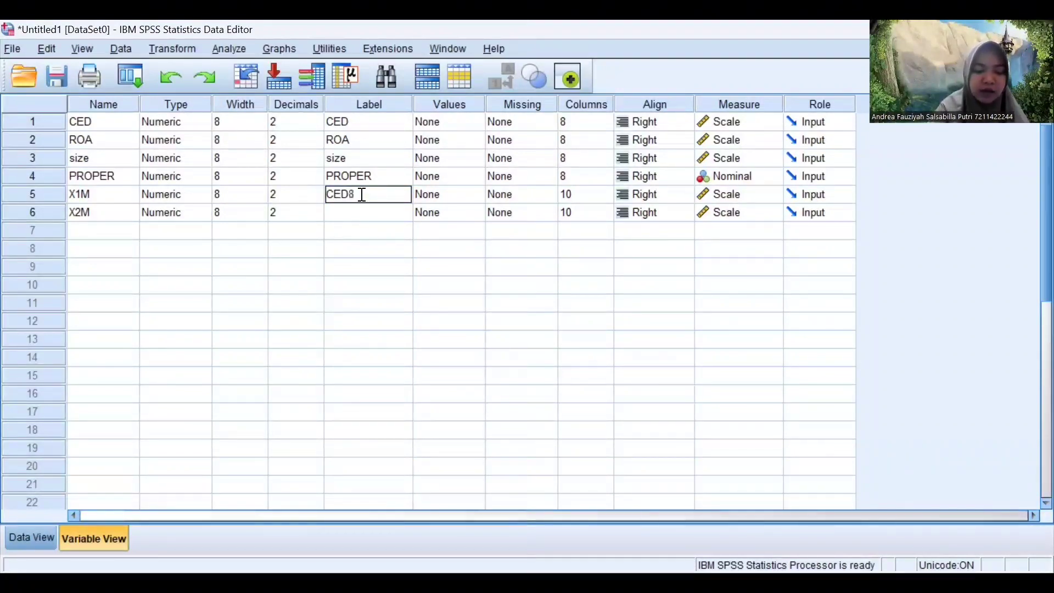
{"action": "type", "text": "size"}
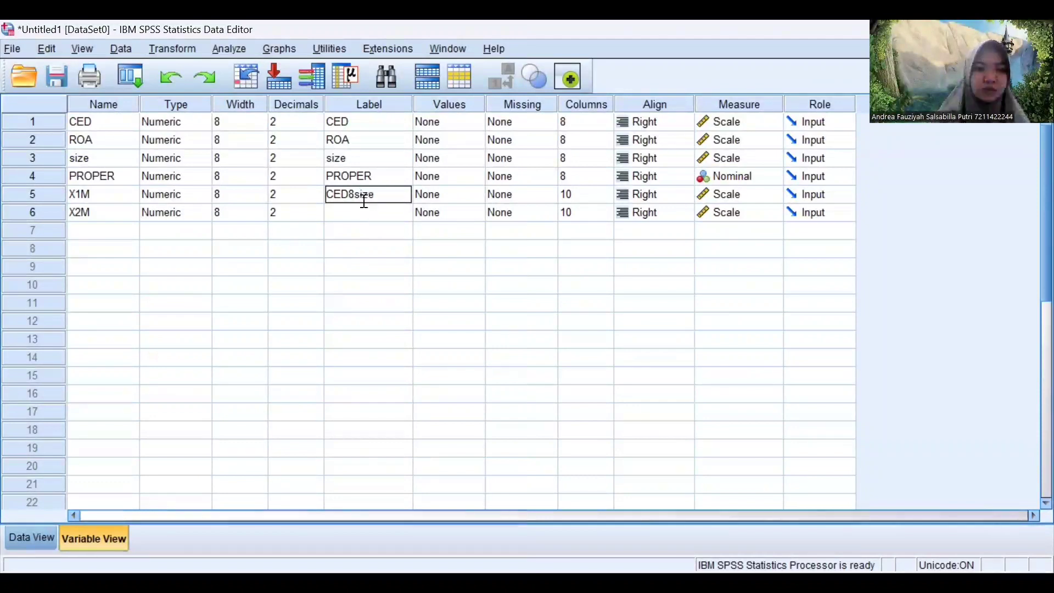
{"action": "left_click", "coordinate": [357, 197]}
{"action": "key", "text": "BackSpace"}
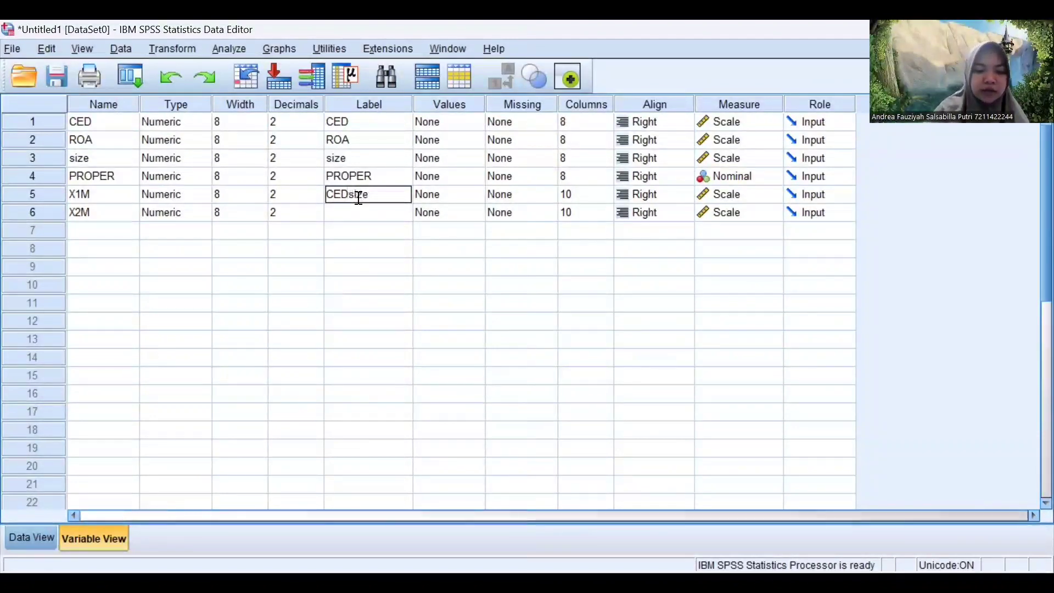
{"action": "type", "text": "*"}
Step: Label the variable X2M as PROPER*size
{"action": "left_click", "coordinate": [360, 212]}
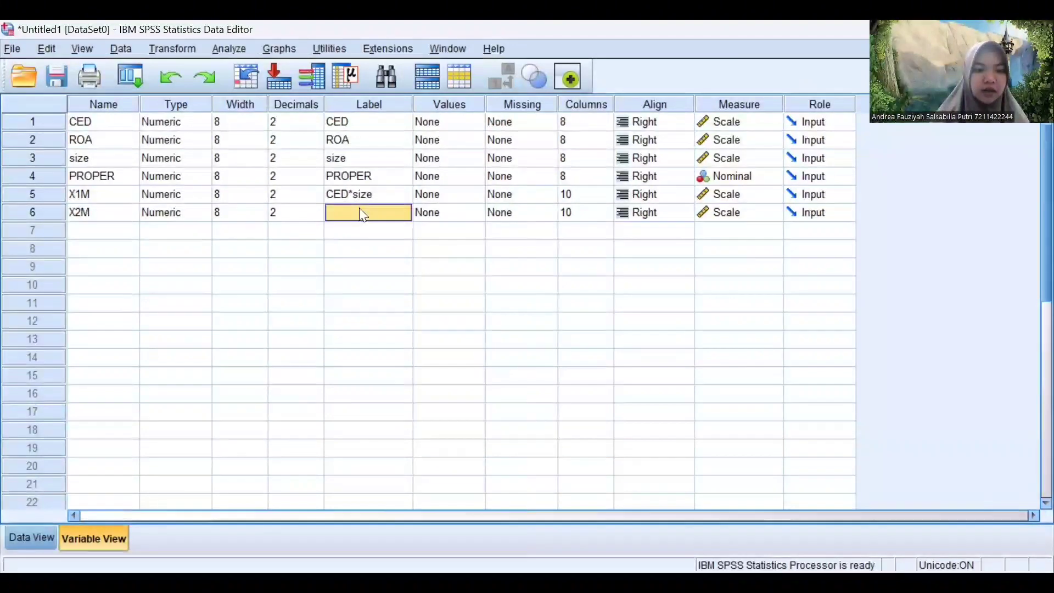
{"action": "type", "text": "PROP"}
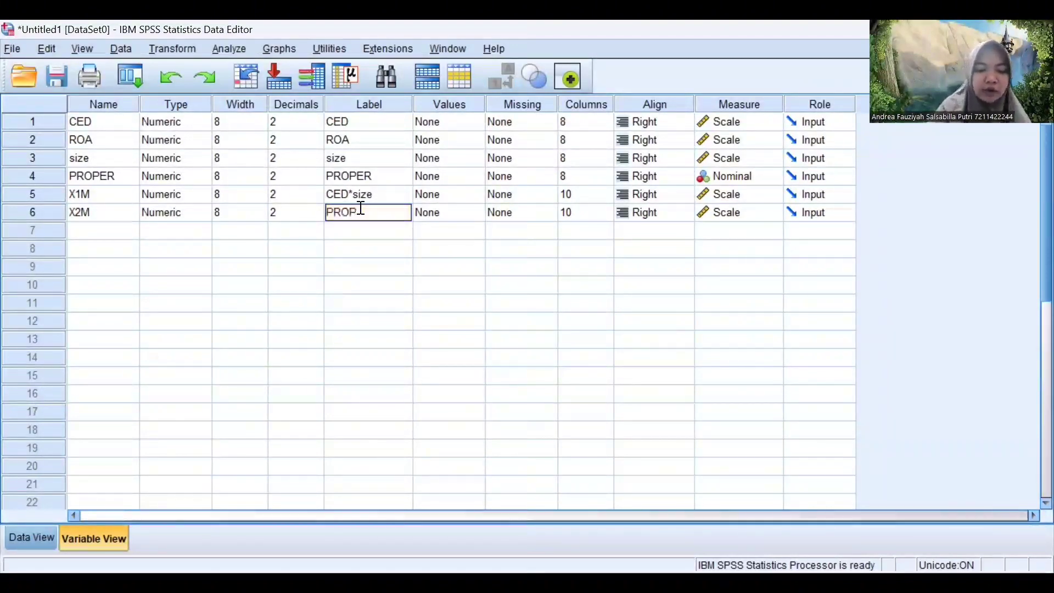
{"action": "type", "text": "ER*"}
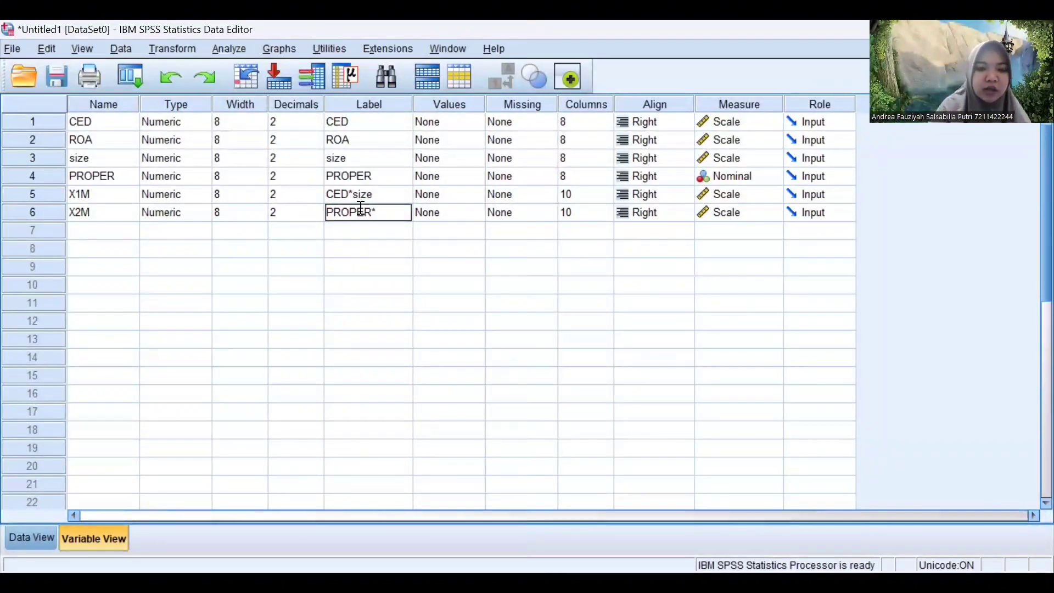
{"action": "type", "text": "size"}
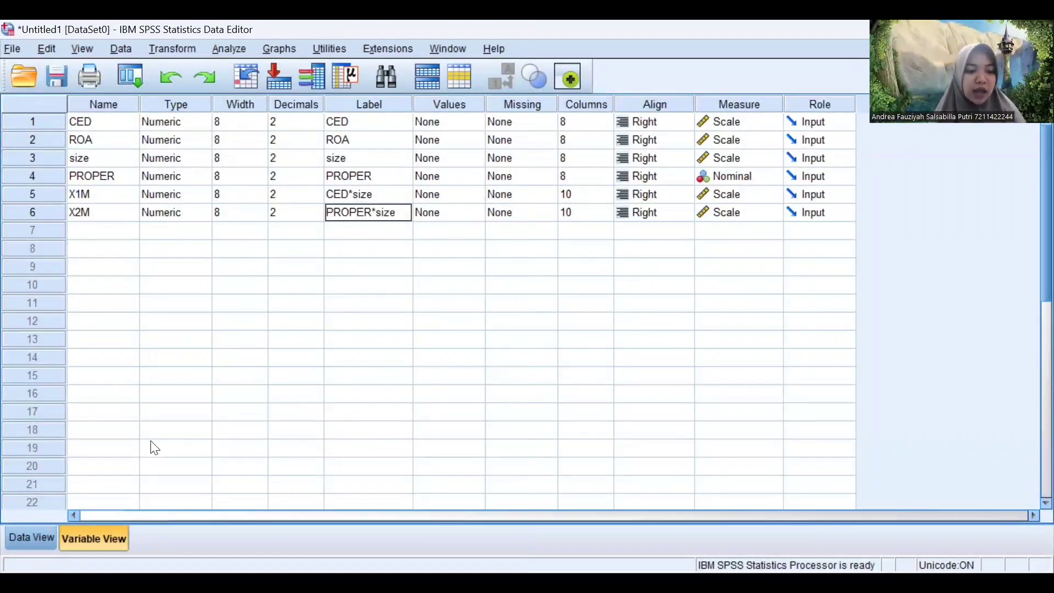
Step: Add CED*size and PROPER*size to the independent variables of the linear regression on ROA and run it with the Enter method
{"action": "left_click", "coordinate": [37, 530]}
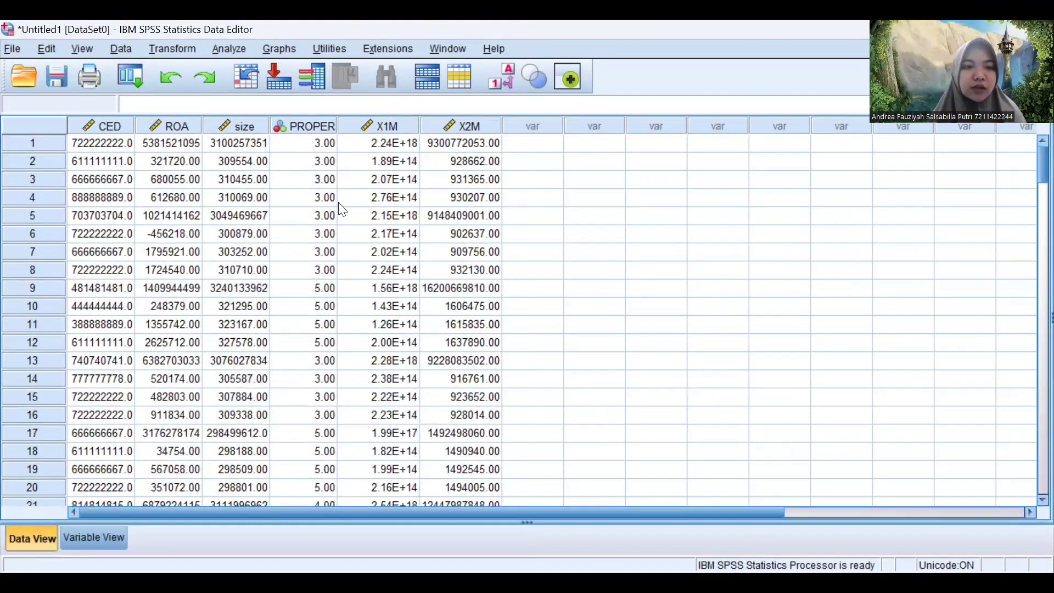
{"action": "left_click", "coordinate": [236, 50]}
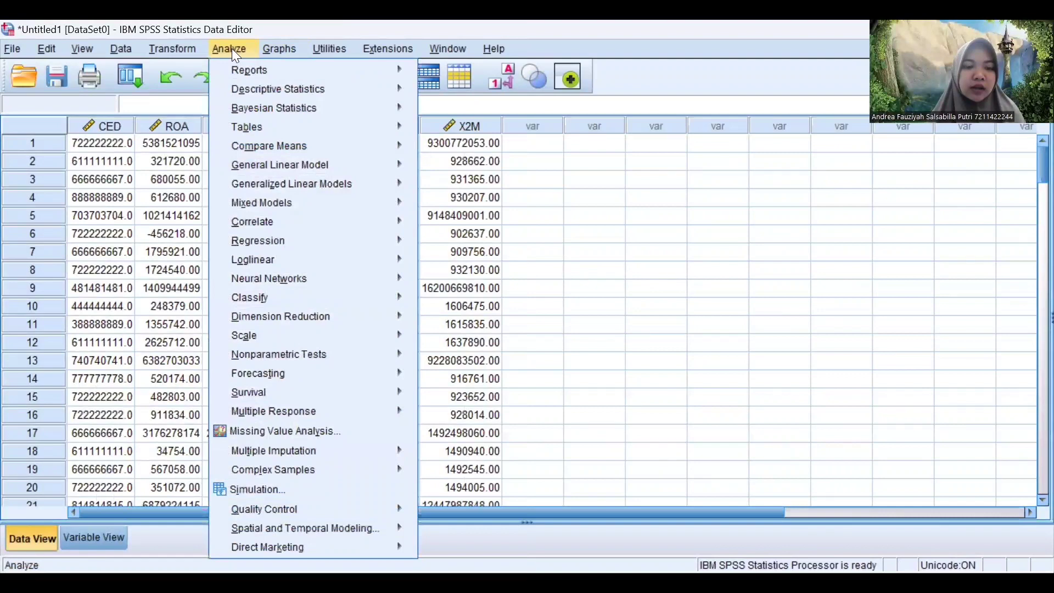
{"action": "mouse_move", "coordinate": [361, 258]}
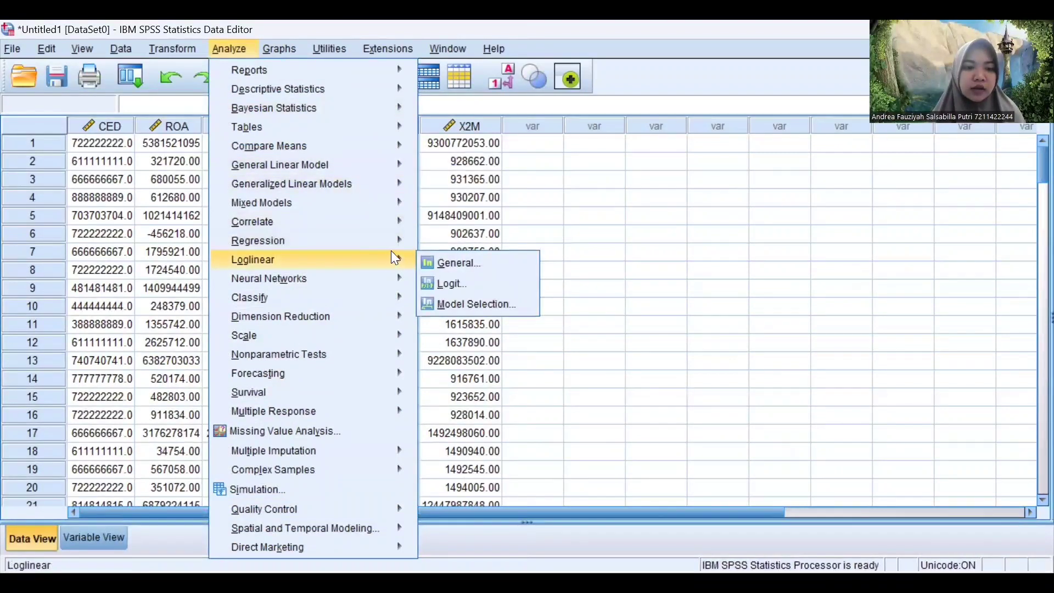
{"action": "mouse_move", "coordinate": [405, 245]}
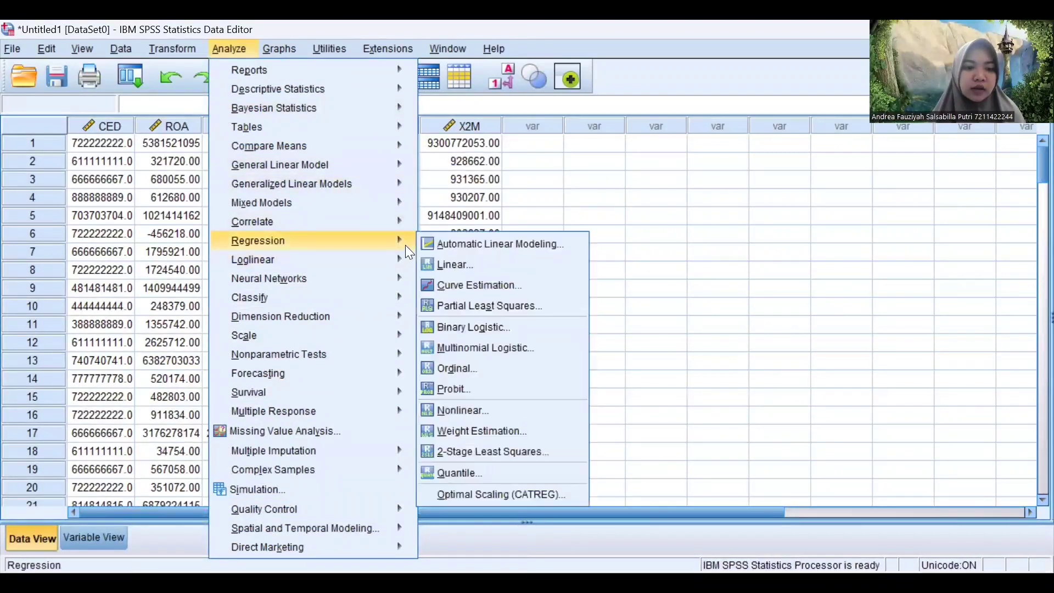
{"action": "left_click", "coordinate": [436, 264]}
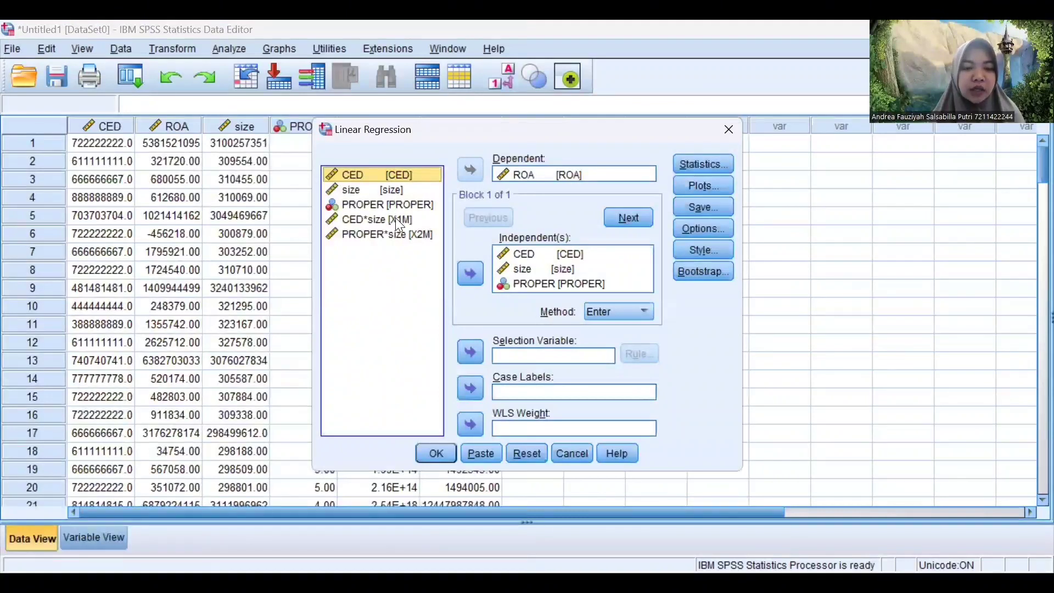
{"action": "left_click", "coordinate": [395, 218]}
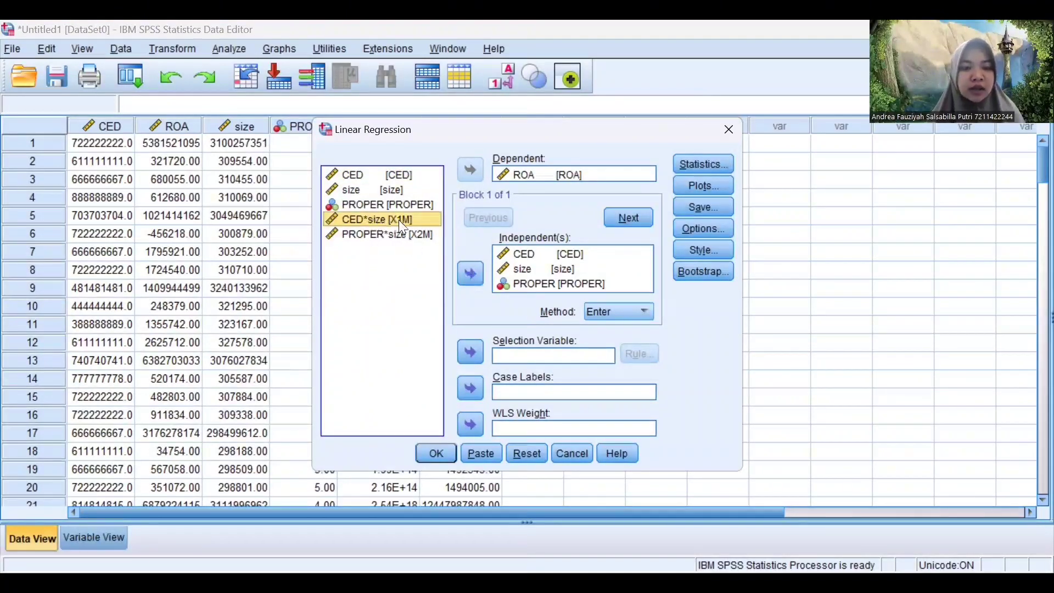
{"action": "left_click", "coordinate": [470, 274]}
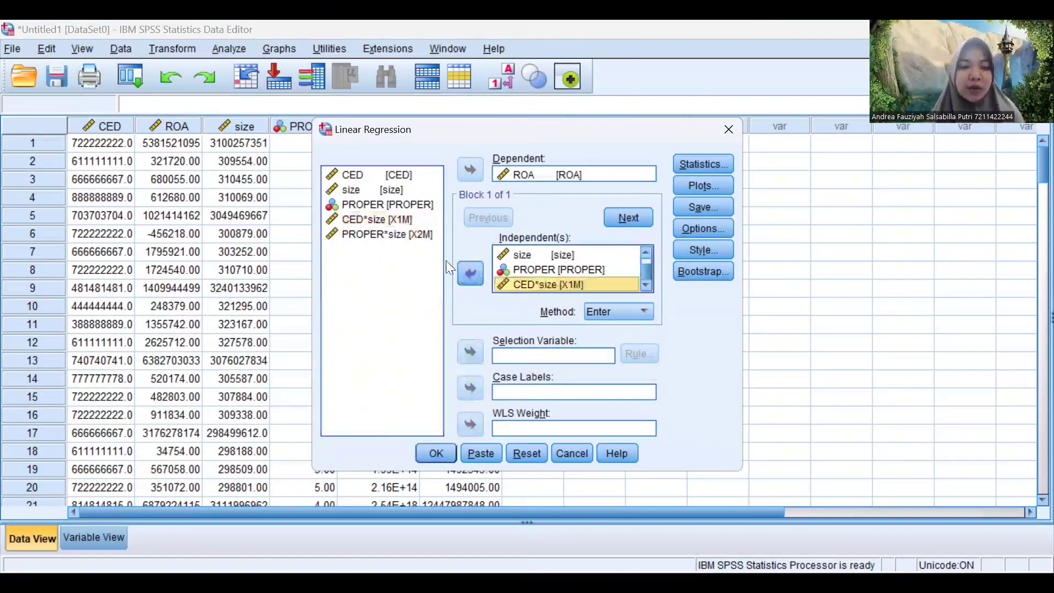
{"action": "left_click", "coordinate": [400, 236]}
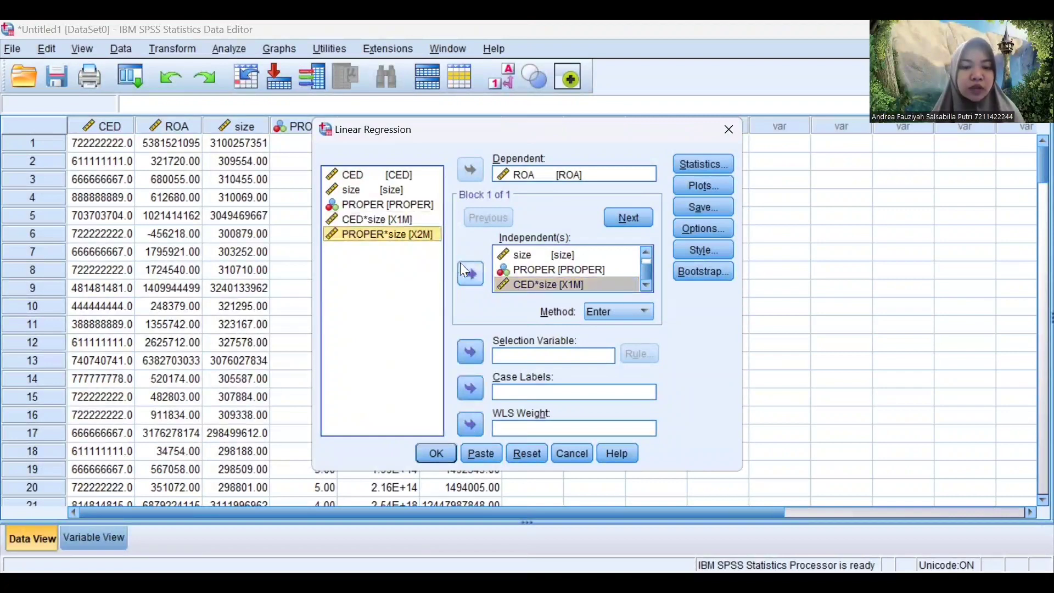
{"action": "left_click", "coordinate": [469, 274]}
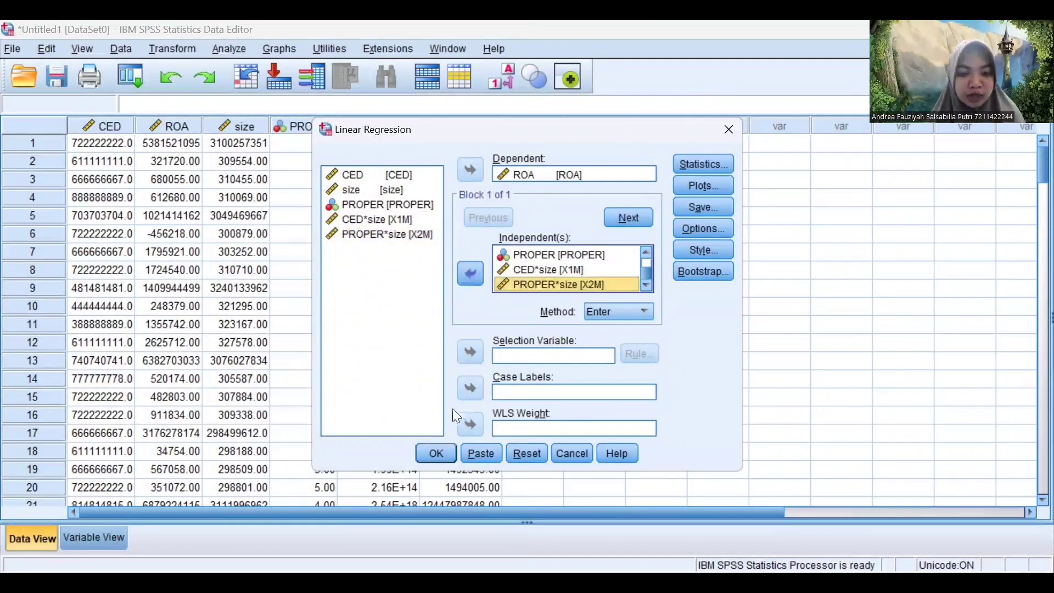
{"action": "left_click", "coordinate": [438, 453]}
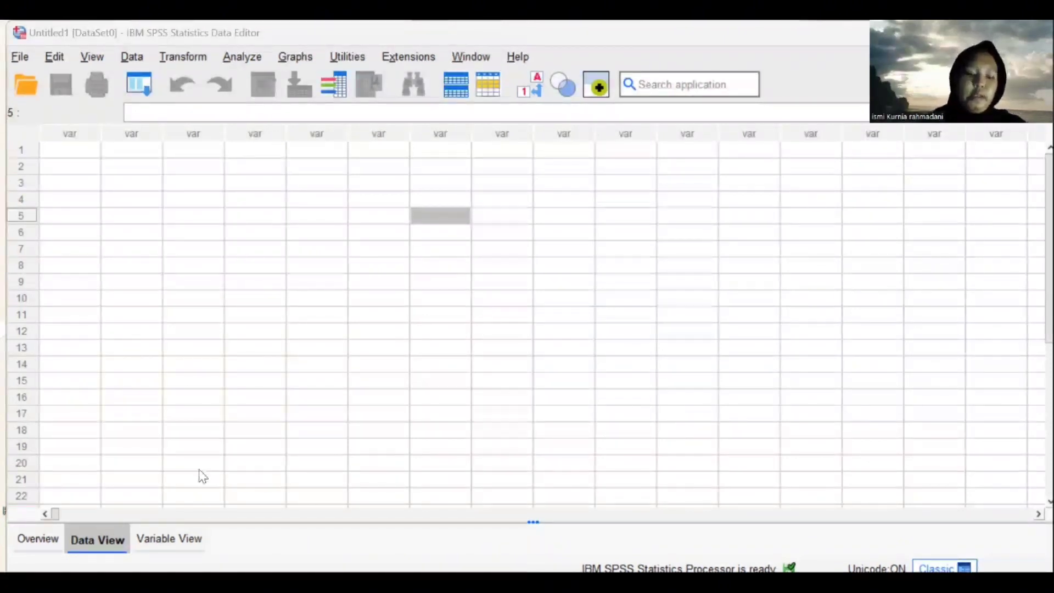
Step: Name the first variable X1 in the variable definitions of the empty dataset
{"action": "left_click", "coordinate": [170, 539]}
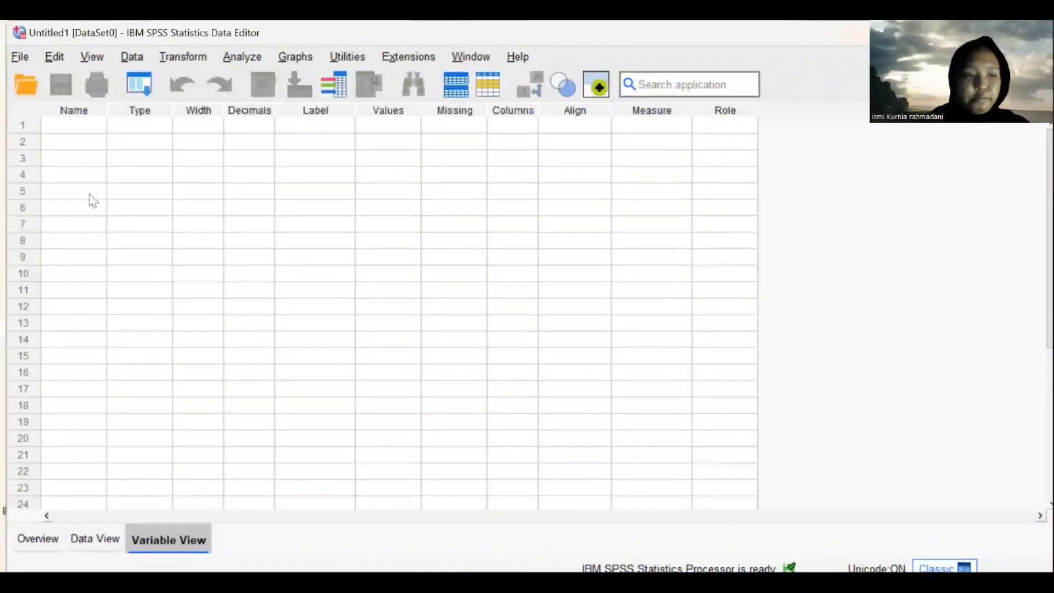
{"action": "left_click", "coordinate": [67, 132]}
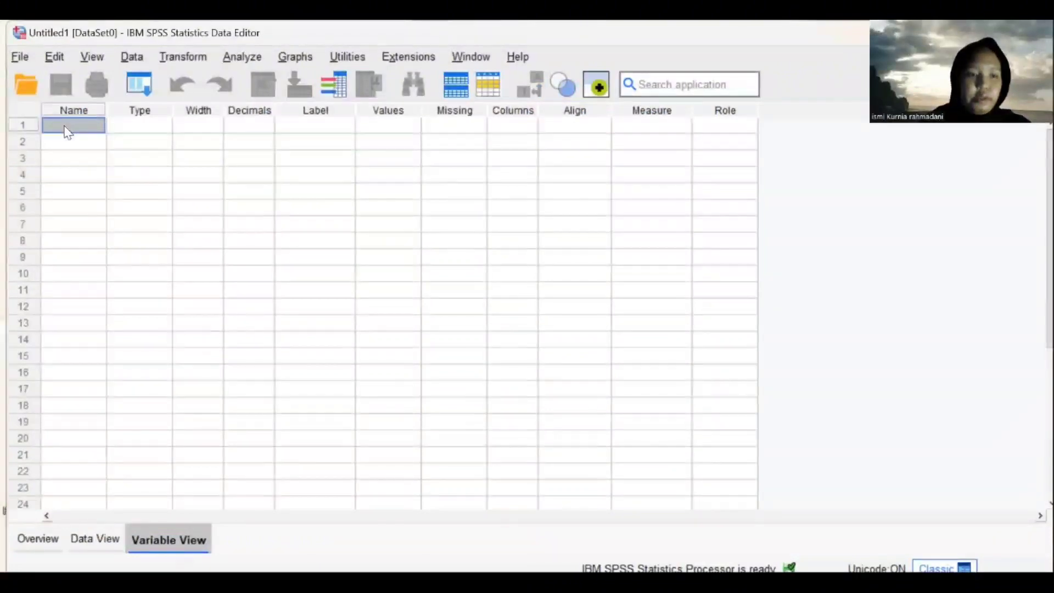
{"action": "type", "text": "x"}
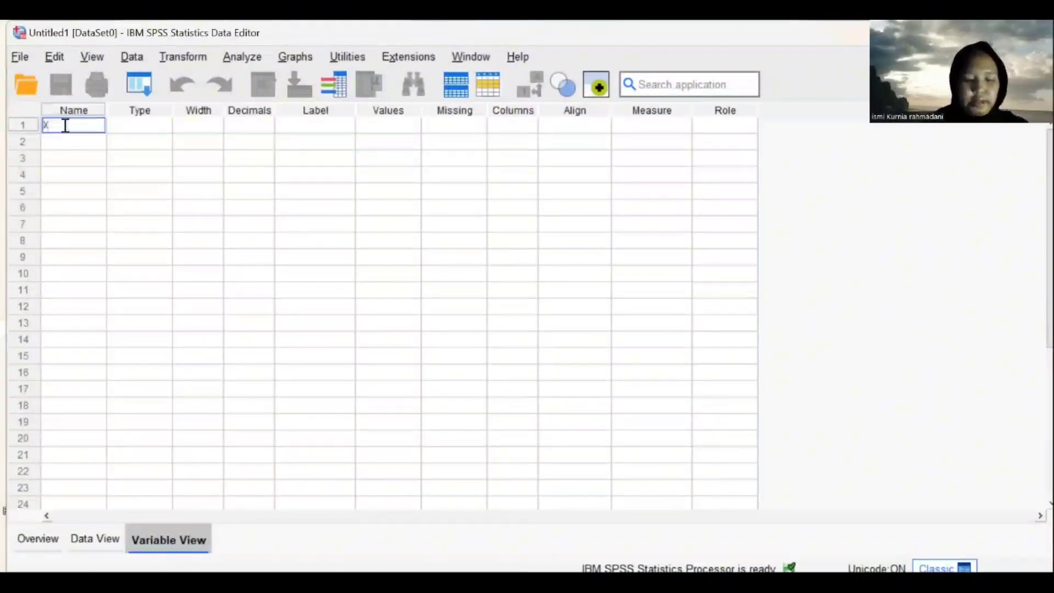
{"action": "type", "text": "1"}
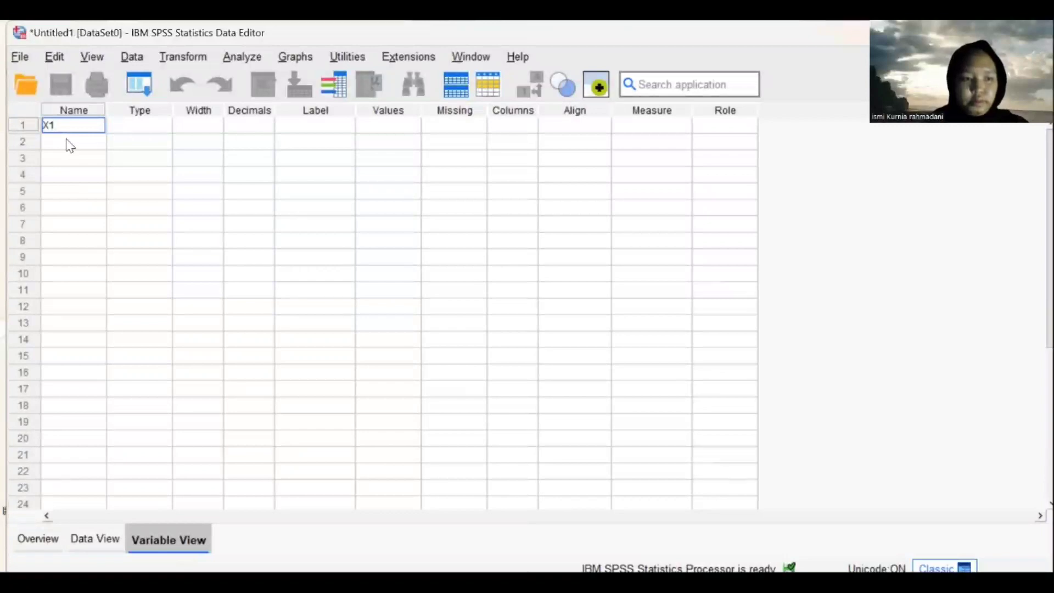
Step: Name the second, third and fourth variables Y, M and X2 in the variable definitions
{"action": "key", "text": "Return"}
{"action": "key", "text": "Return"}
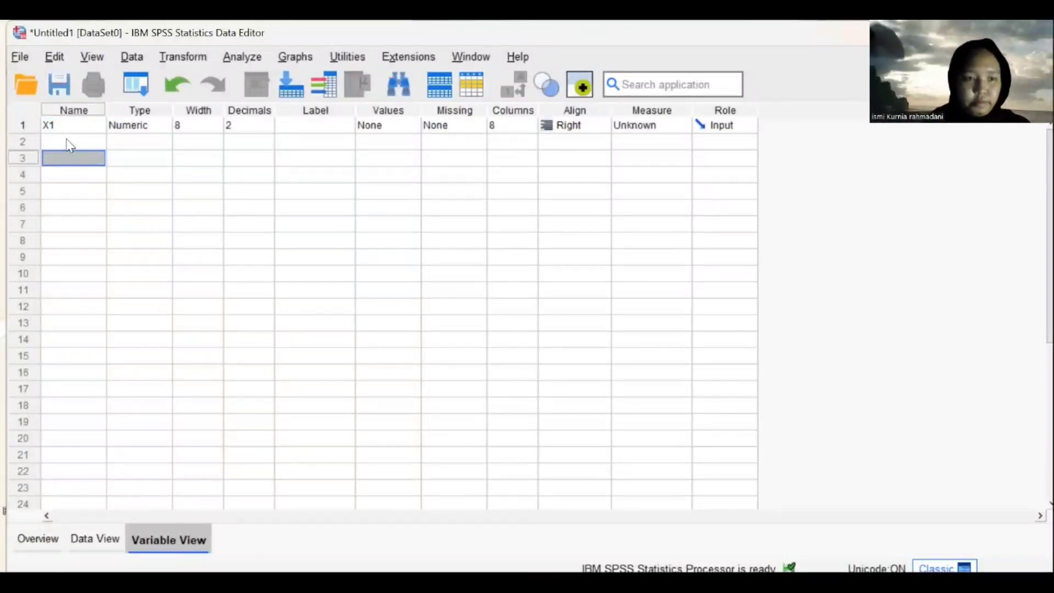
{"action": "left_click", "coordinate": [66, 142]}
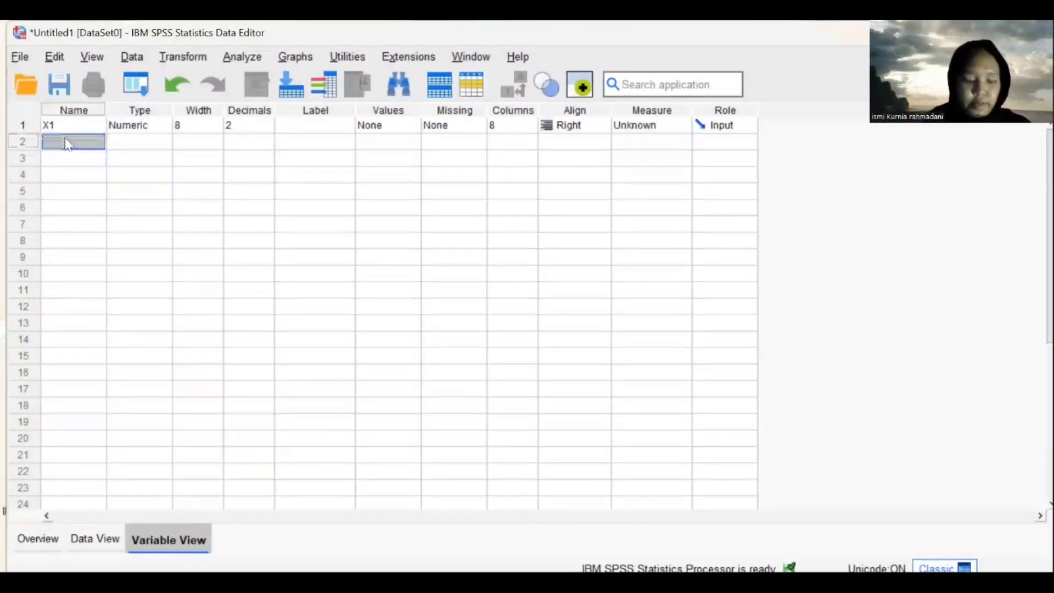
{"action": "type", "text": "Y"}
{"action": "key", "text": "Return"}
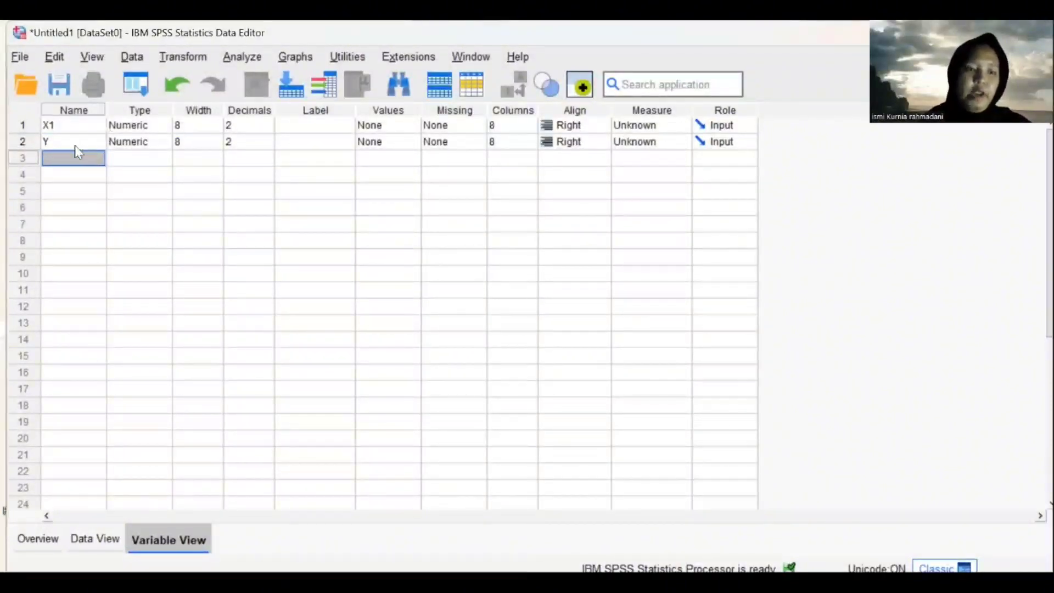
{"action": "type", "text": "M"}
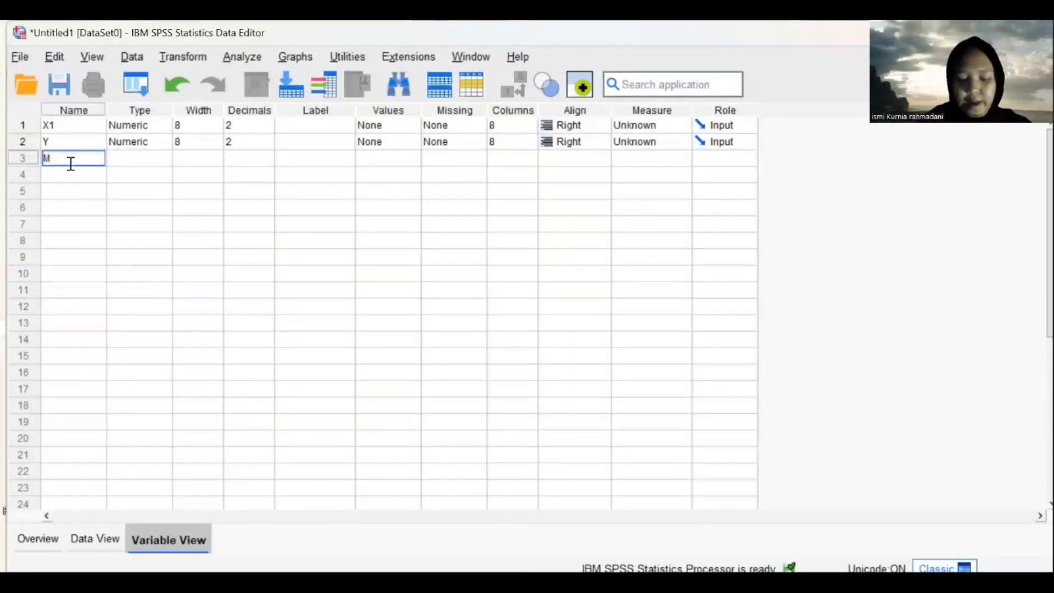
{"action": "key", "text": "Return"}
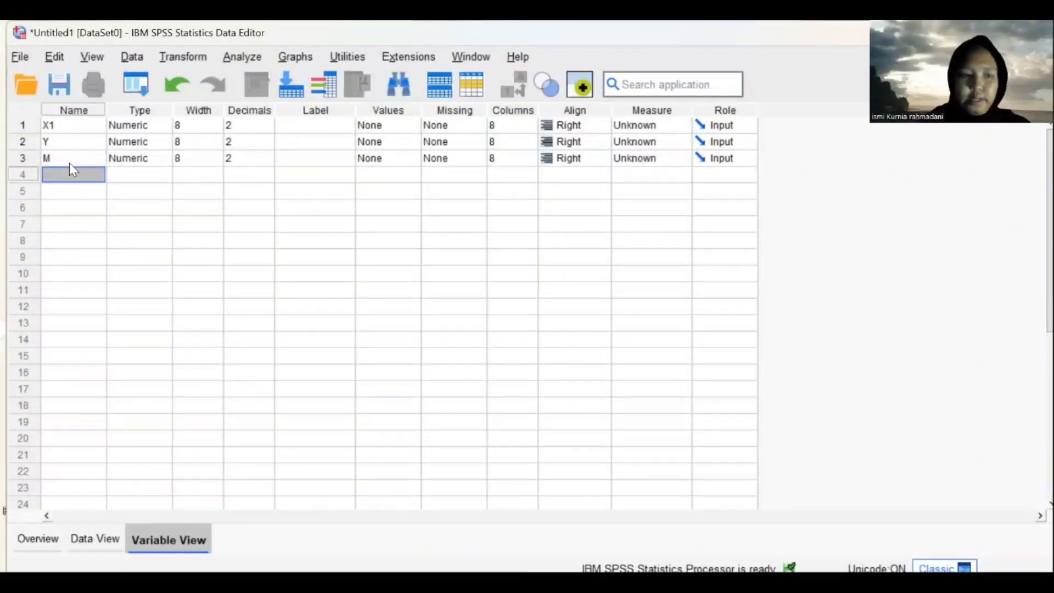
{"action": "type", "text": "X2"}
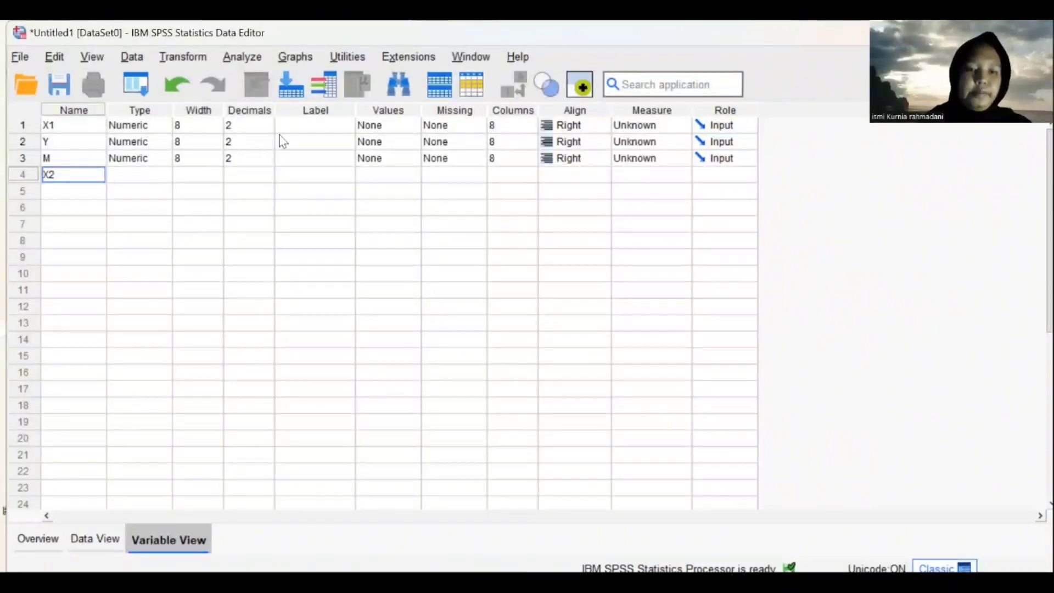
Step: Set the decimals of X1, Y, M and X2 to 0
{"action": "left_click", "coordinate": [261, 126]}
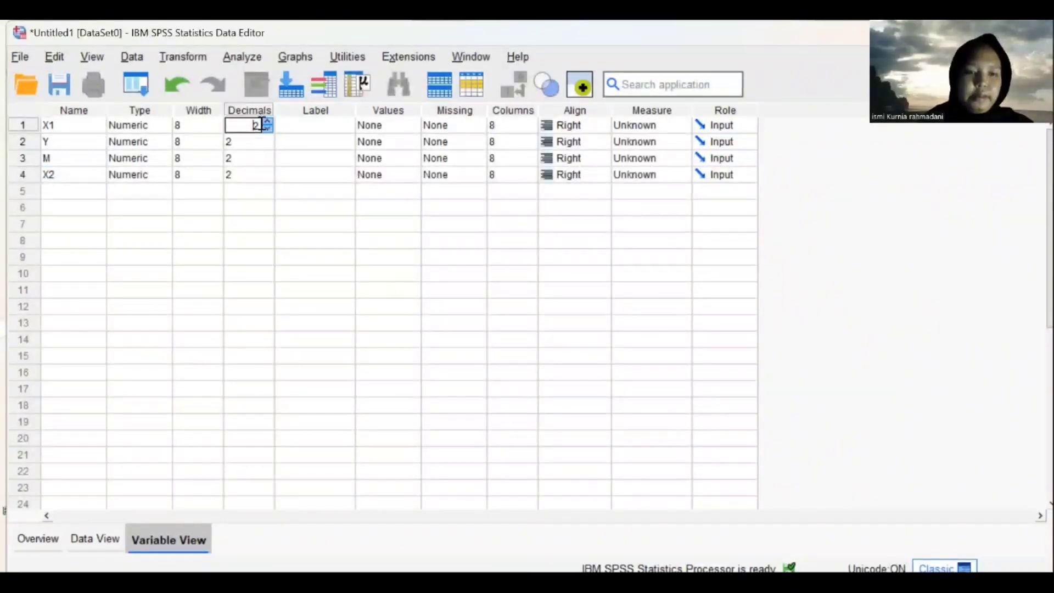
{"action": "left_click", "coordinate": [268, 129]}
{"action": "left_click", "coordinate": [268, 128]}
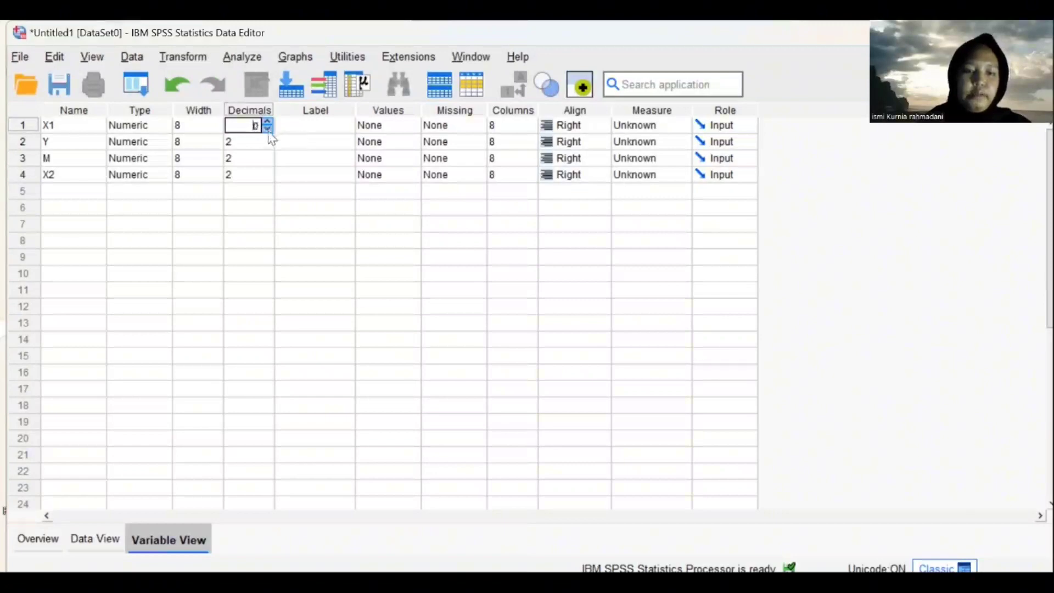
{"action": "left_click", "coordinate": [253, 142]}
{"action": "left_click", "coordinate": [268, 145]}
{"action": "left_click", "coordinate": [267, 145]}
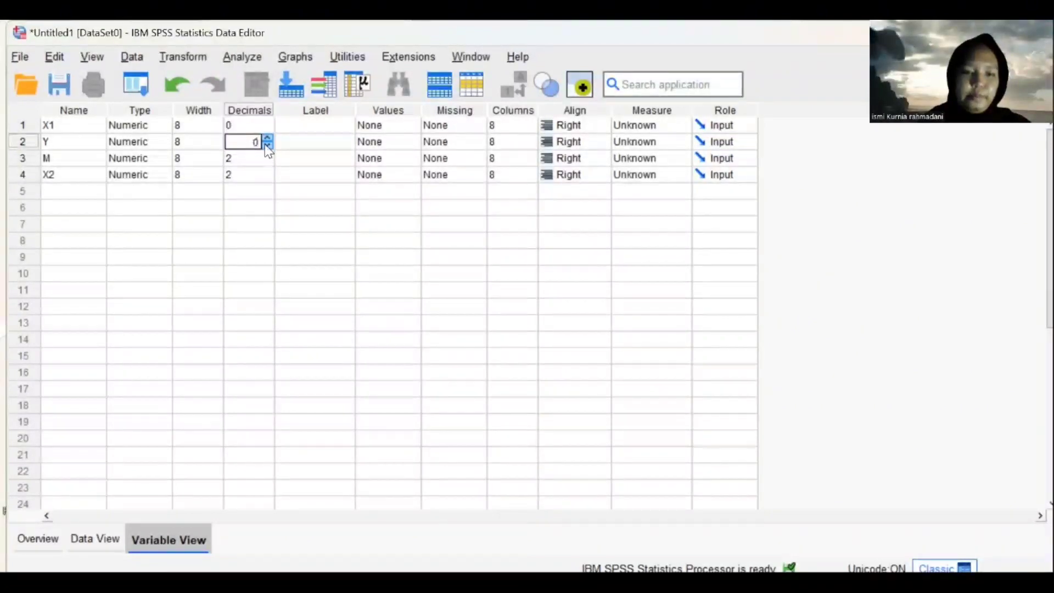
{"action": "left_click", "coordinate": [262, 163]}
{"action": "left_click", "coordinate": [267, 162]}
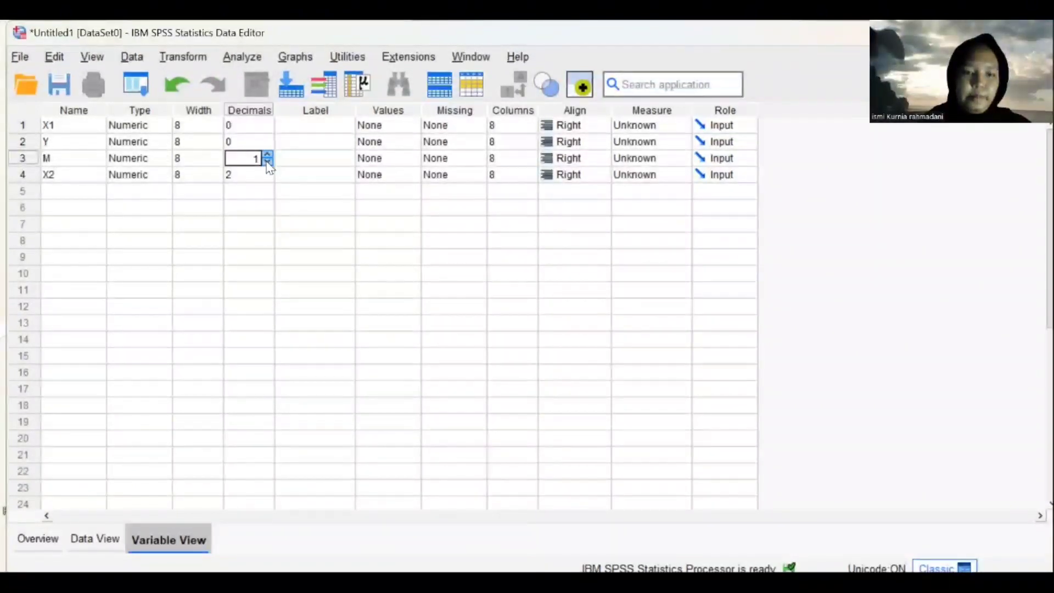
{"action": "left_click", "coordinate": [267, 161]}
{"action": "left_click", "coordinate": [269, 176]}
{"action": "left_click", "coordinate": [267, 178]}
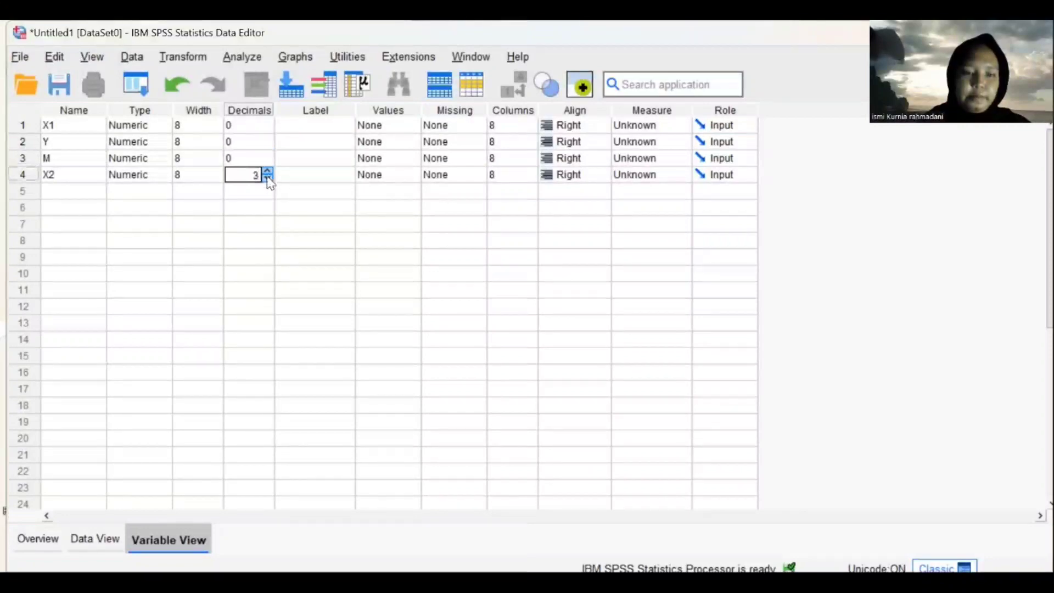
{"action": "left_click", "coordinate": [267, 178]}
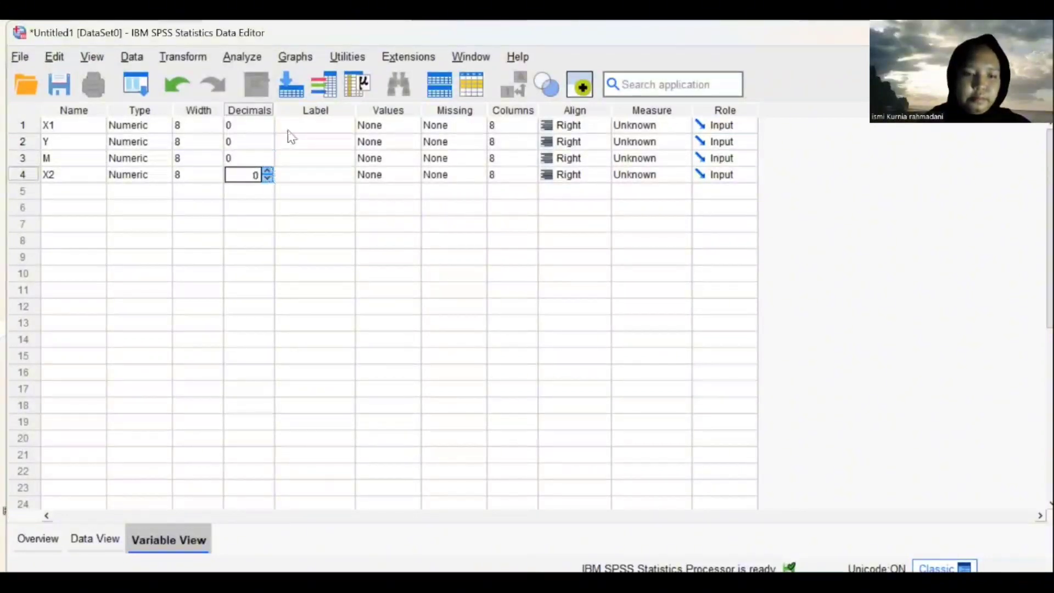
Step: Label the variable X1 as CED, Y as ROA and M as SIZE
{"action": "left_click", "coordinate": [308, 125]}
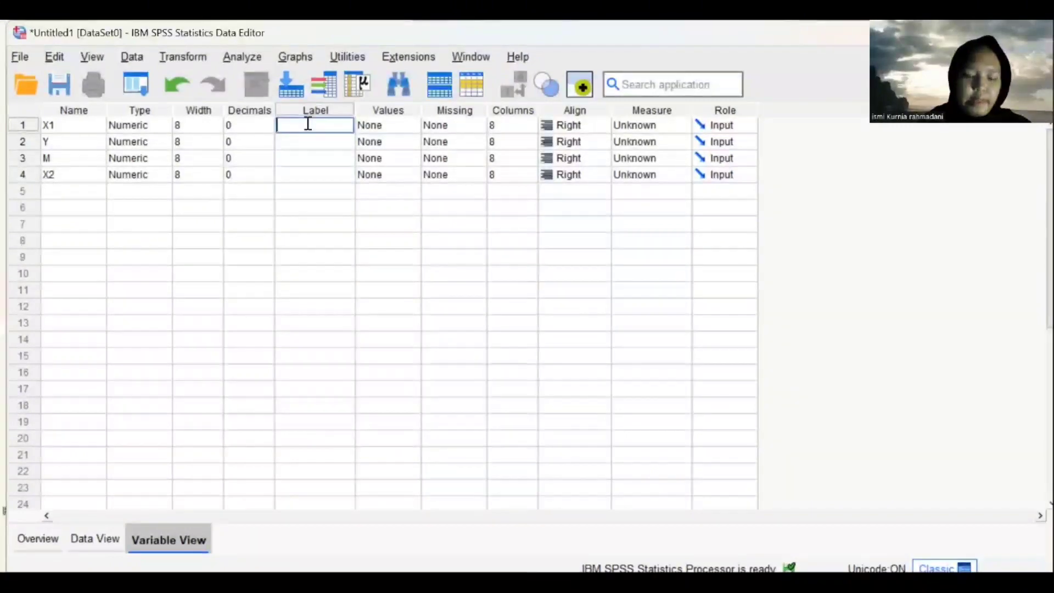
{"action": "type", "text": "CED"}
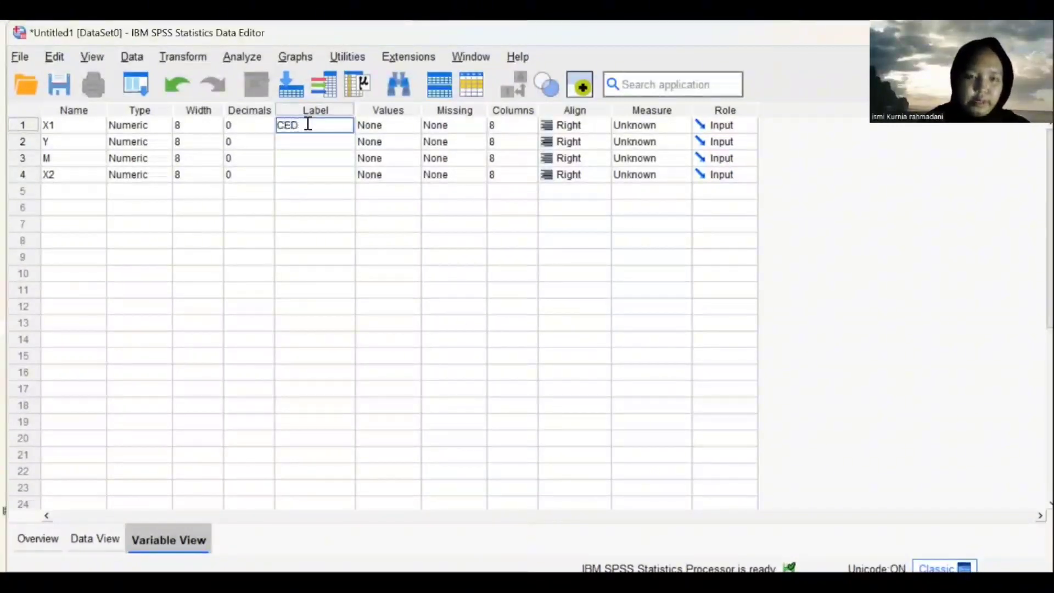
{"action": "left_click", "coordinate": [302, 141]}
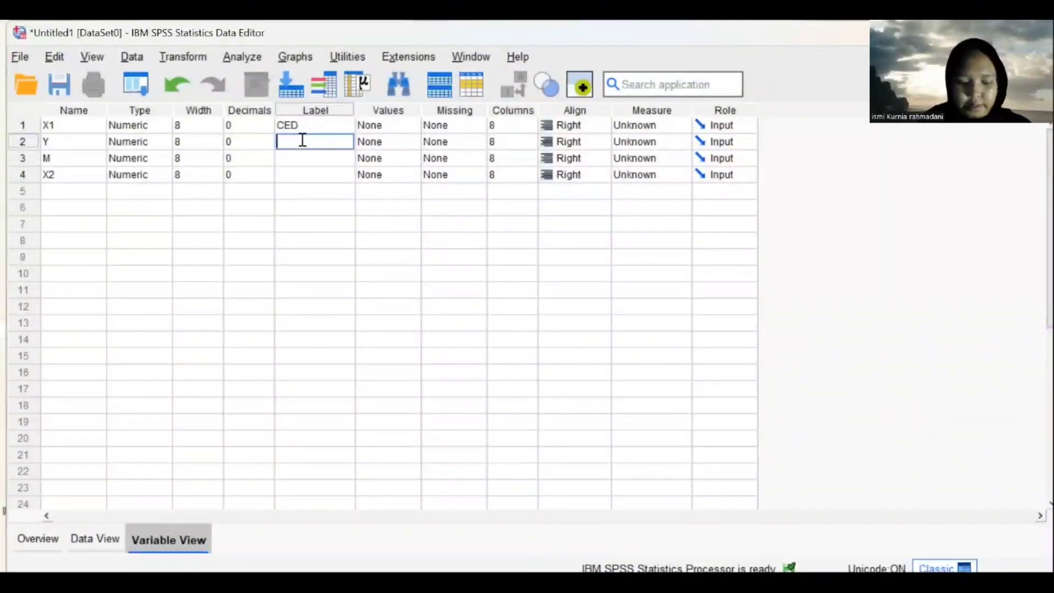
{"action": "type", "text": "ROA"}
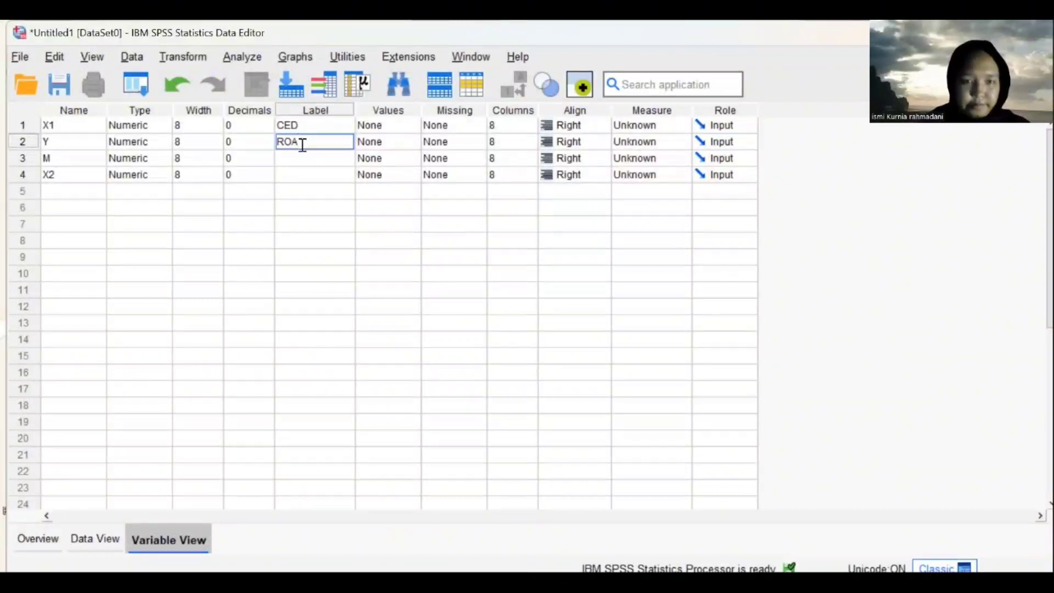
{"action": "left_click", "coordinate": [303, 157]}
{"action": "type", "text": "SI"}
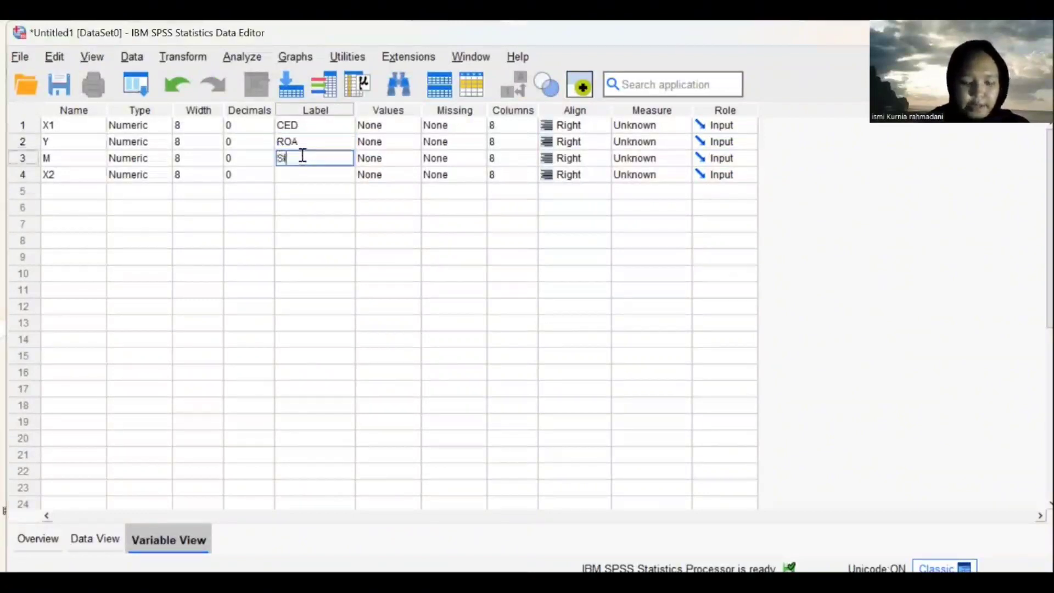
{"action": "type", "text": "ZE"}
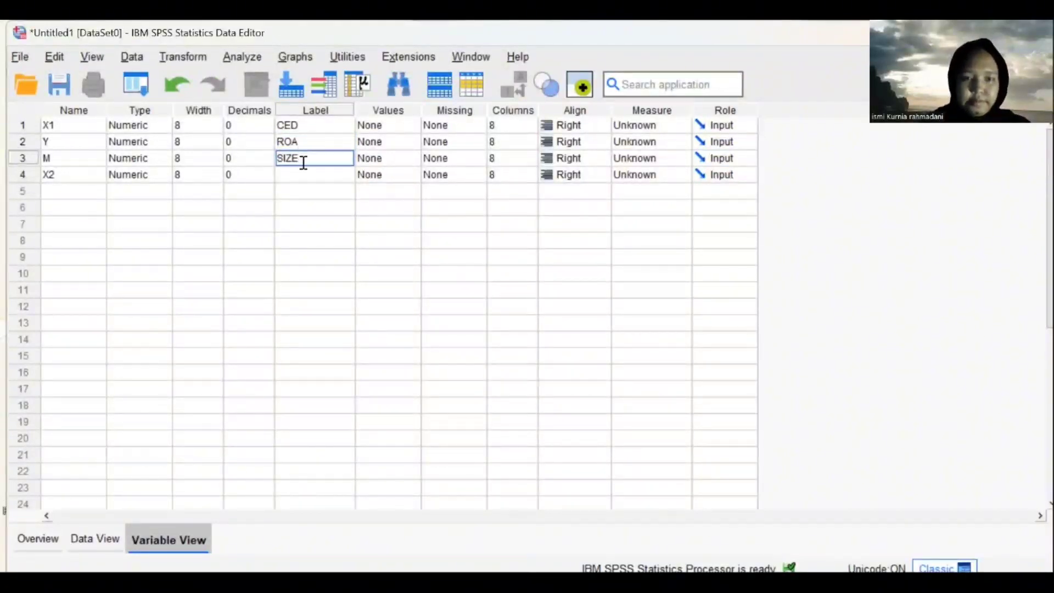
Step: Label the variable X2 as PROPER
{"action": "left_click", "coordinate": [302, 174]}
{"action": "type", "text": "P"}
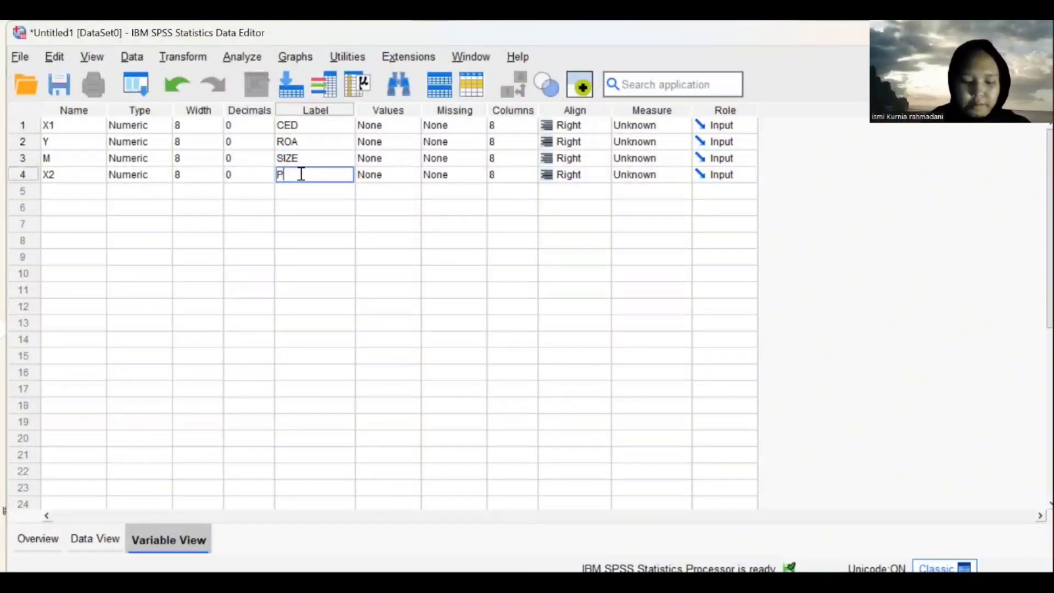
{"action": "type", "text": "ROFR"}
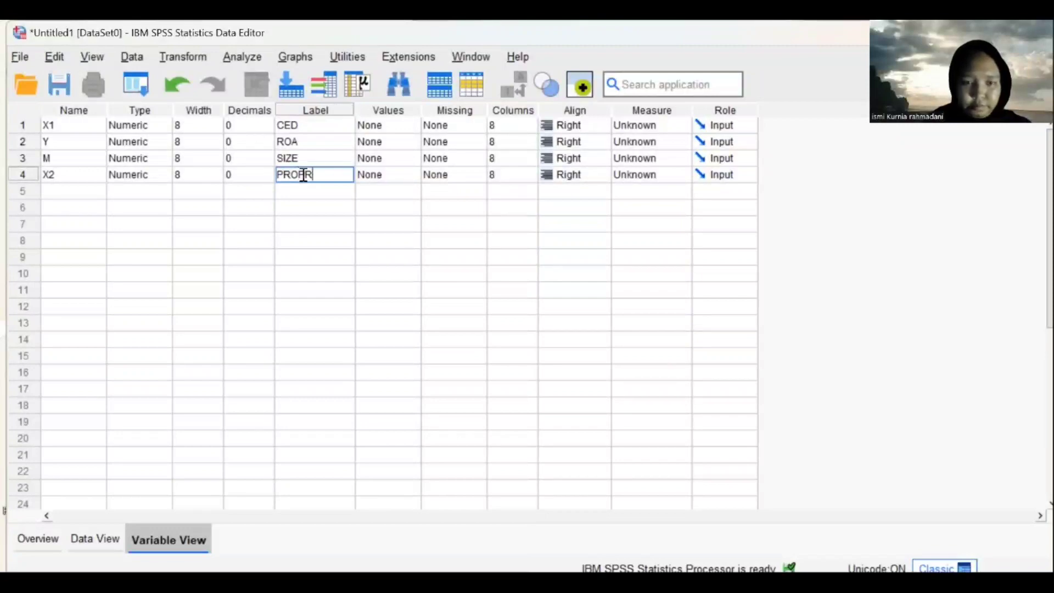
{"action": "key", "text": "BackSpace"}
{"action": "key", "text": "BackSpace"}
{"action": "type", "text": "PER"}
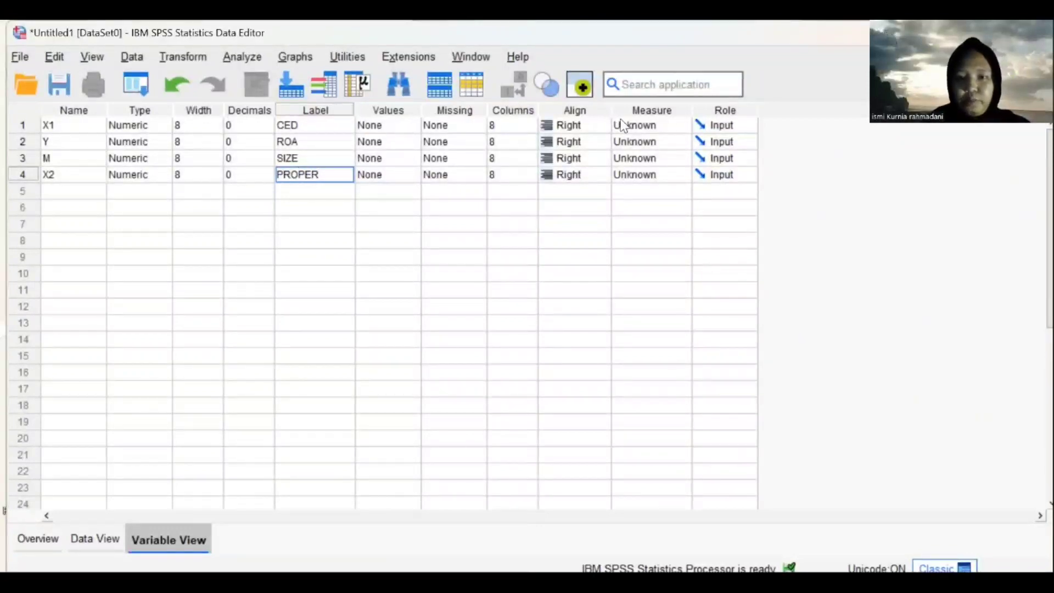
Step: Set the measurement level of X1, Y, M and X2 to Scale
{"action": "left_click", "coordinate": [637, 125]}
{"action": "left_click", "coordinate": [643, 127]}
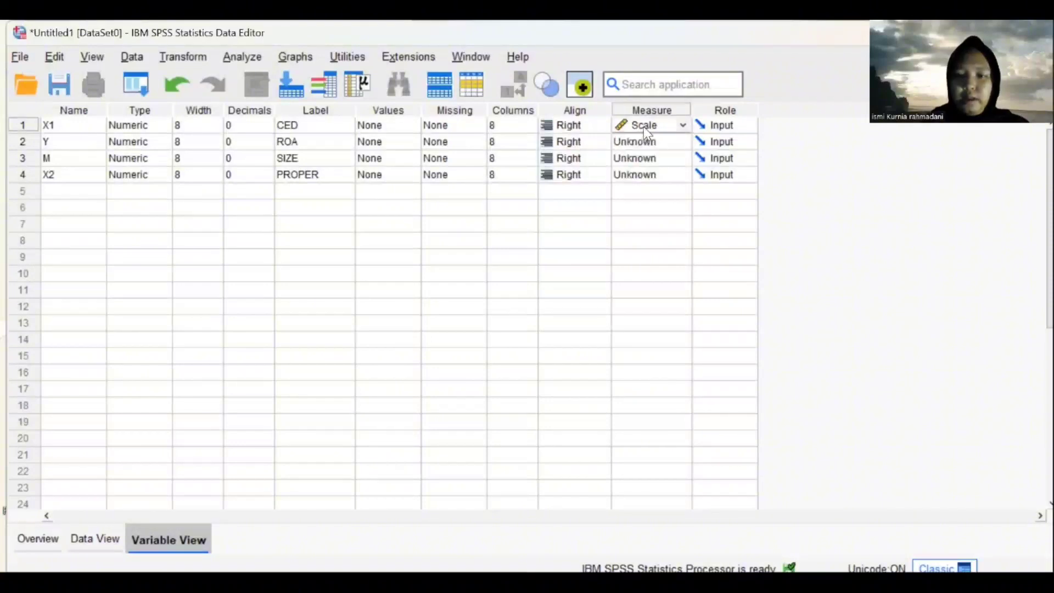
{"action": "left_click", "coordinate": [651, 142]}
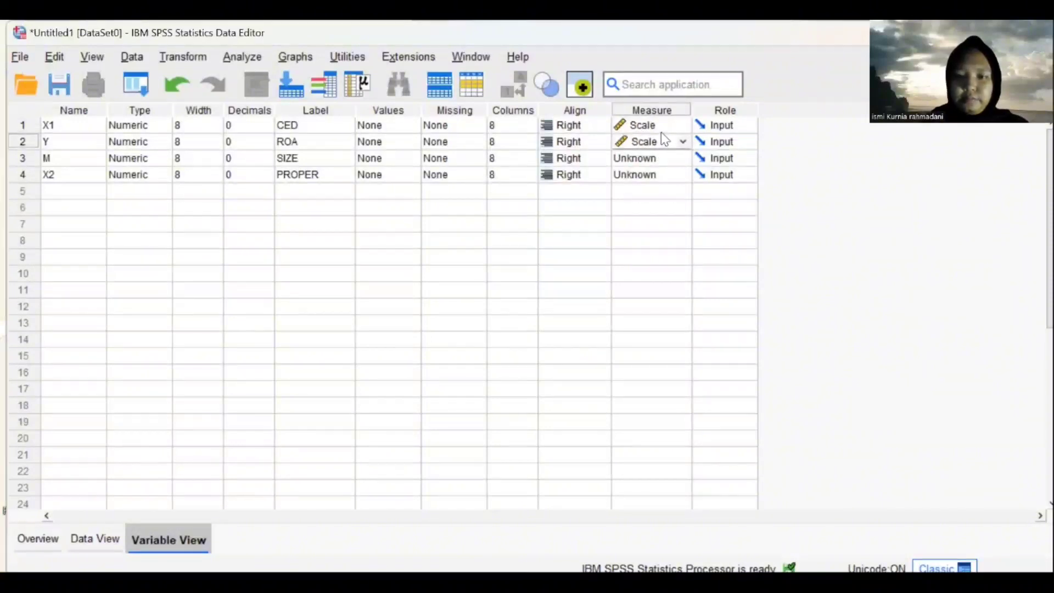
{"action": "left_click", "coordinate": [660, 154]}
{"action": "left_click", "coordinate": [662, 160]}
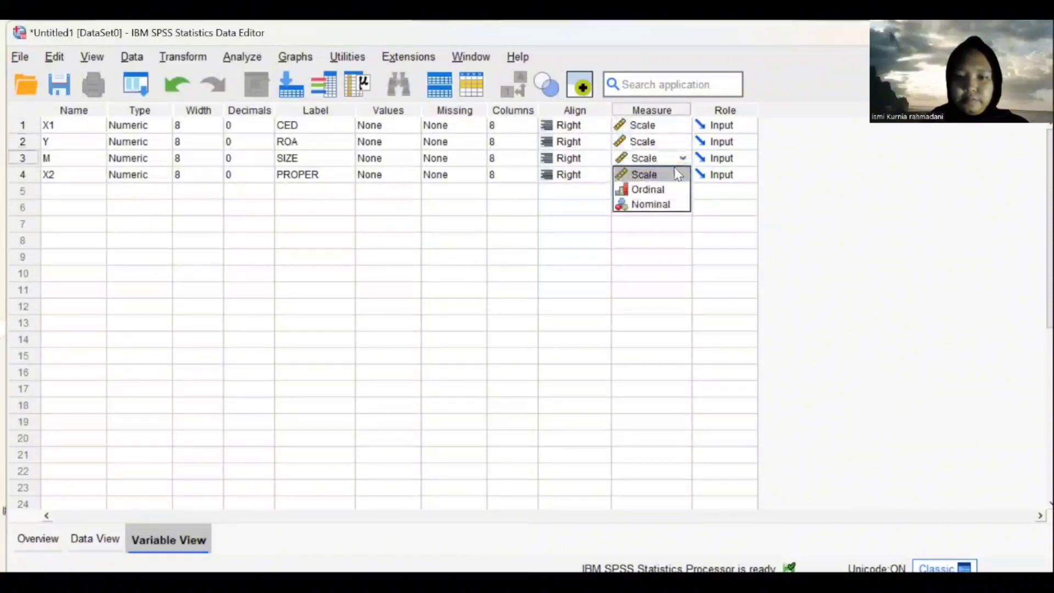
{"action": "left_click", "coordinate": [683, 173]}
{"action": "left_click", "coordinate": [654, 176]}
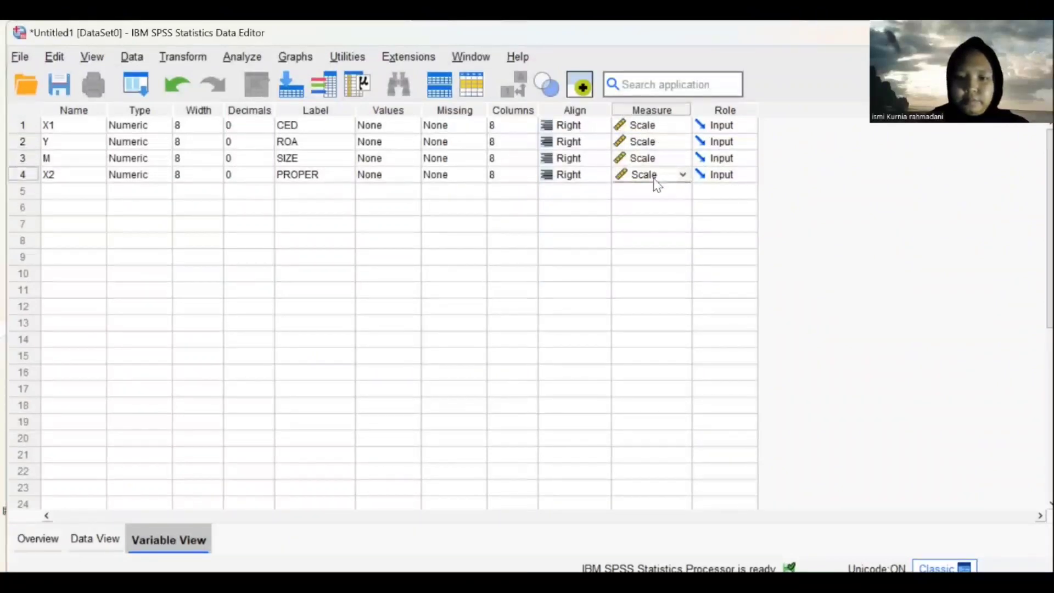
{"action": "left_click", "coordinate": [653, 177]}
{"action": "left_click", "coordinate": [405, 310]}
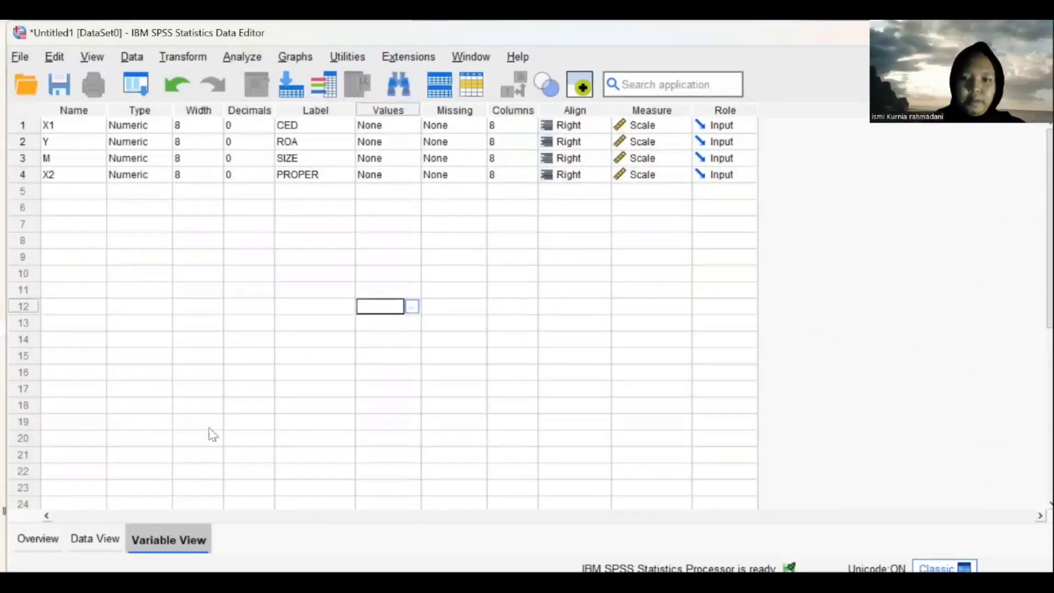
Step: Paste the copied data into the data grid, starting at the first case of X1
{"action": "left_click", "coordinate": [94, 546]}
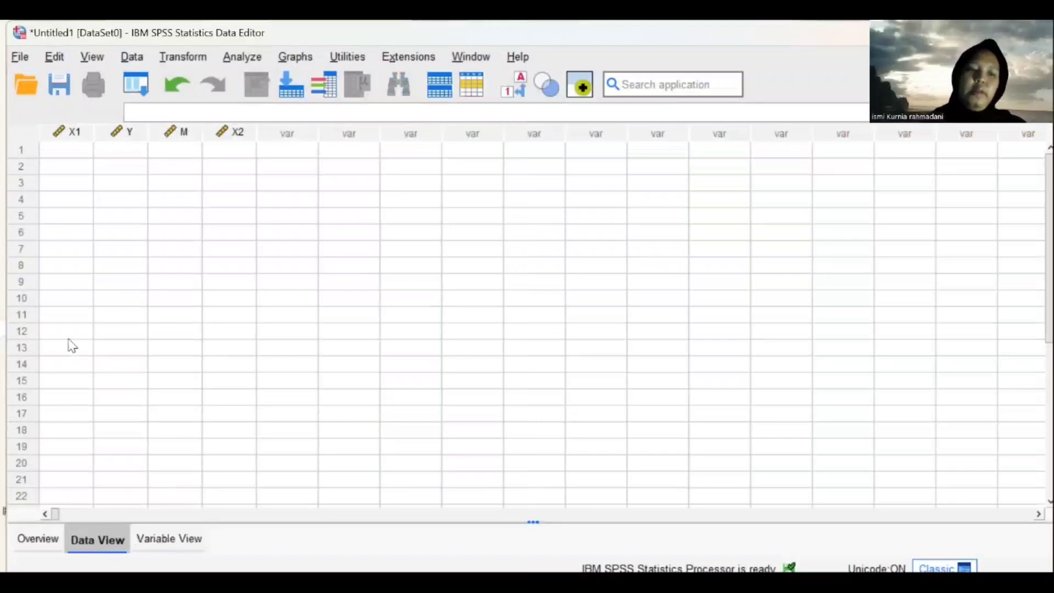
{"action": "left_click", "coordinate": [71, 155]}
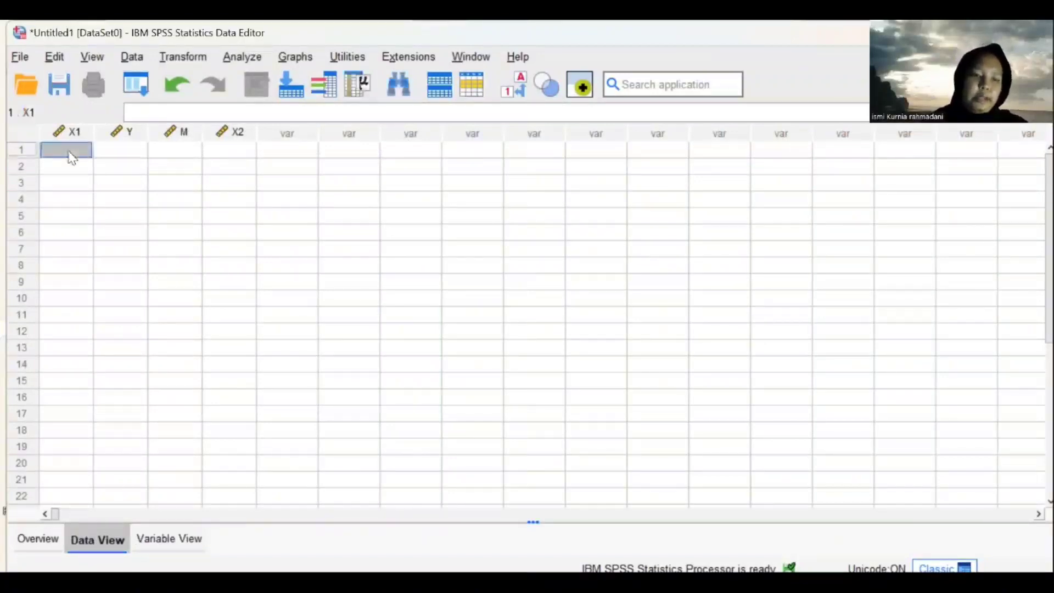
{"action": "right_click", "coordinate": [72, 156]}
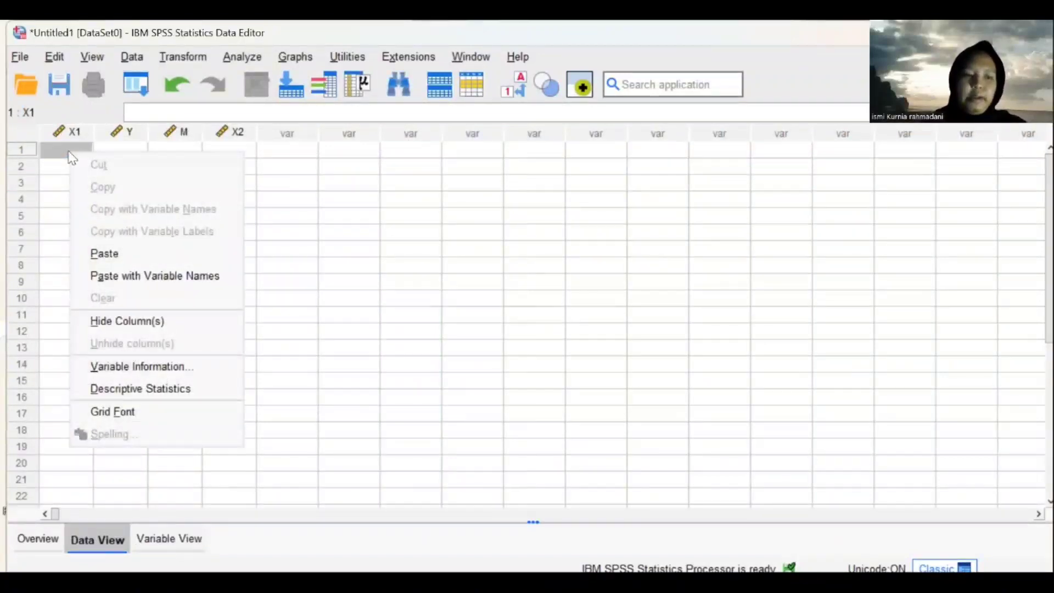
{"action": "left_click", "coordinate": [129, 253]}
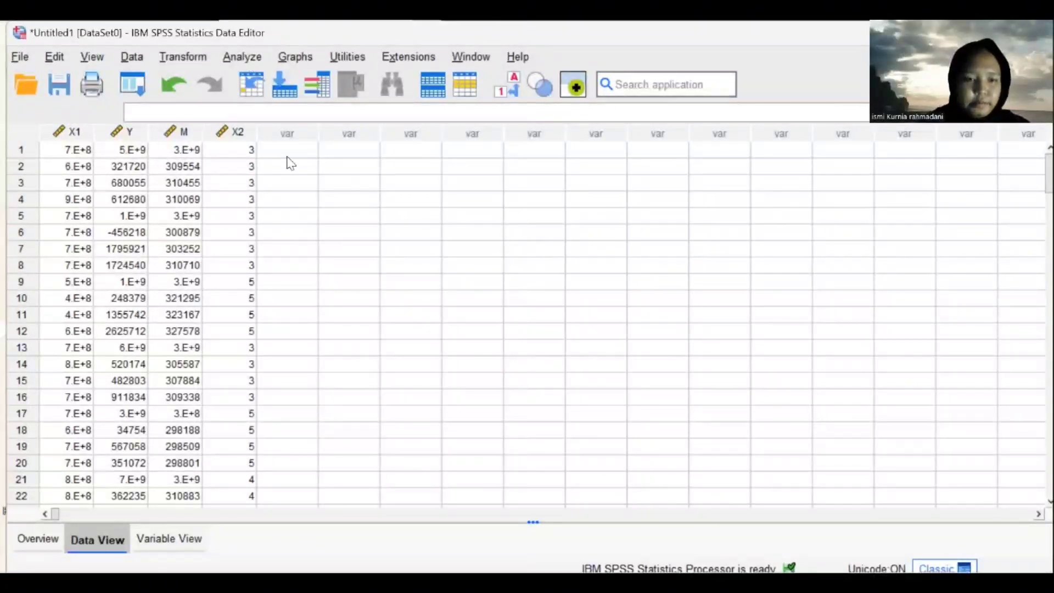
Step: Start a linear regression on the pasted data with SIZE as the dependent variable
{"action": "left_click", "coordinate": [242, 56]}
{"action": "mouse_move", "coordinate": [287, 283]}
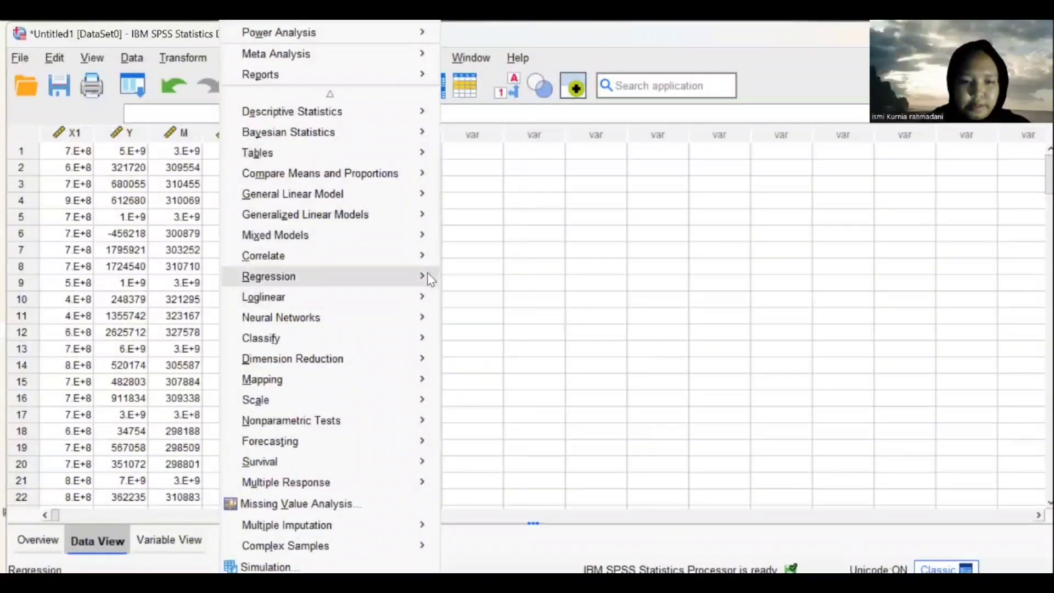
{"action": "mouse_move", "coordinate": [431, 280]}
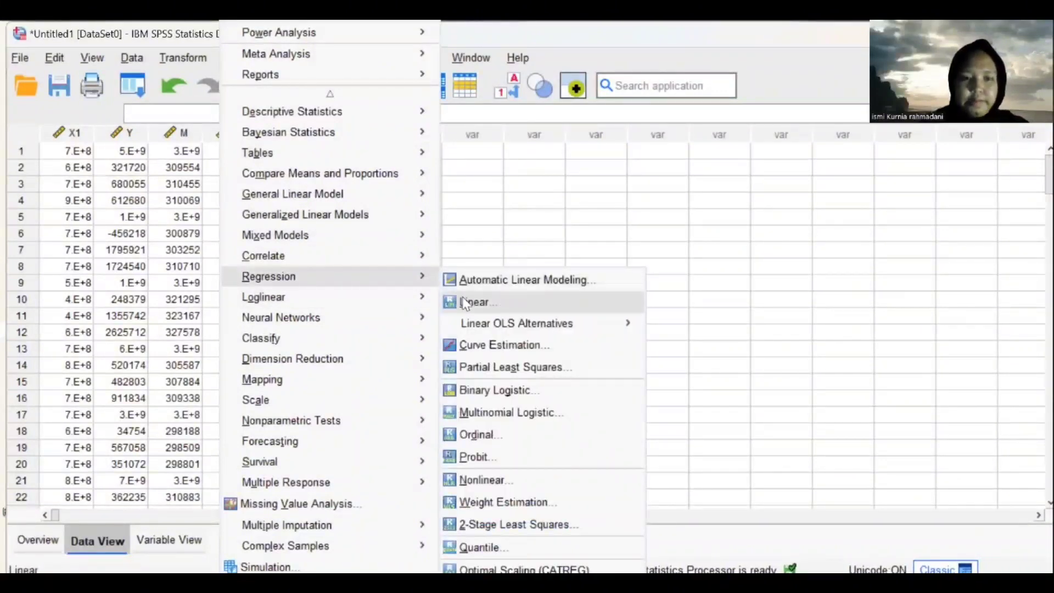
{"action": "left_click", "coordinate": [465, 304]}
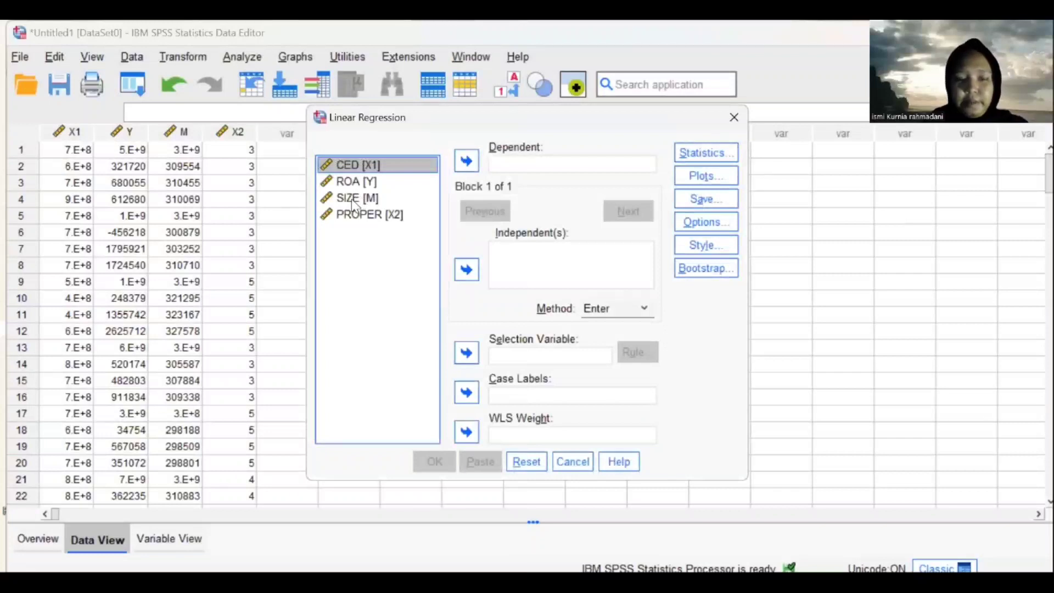
{"action": "left_click", "coordinate": [354, 200]}
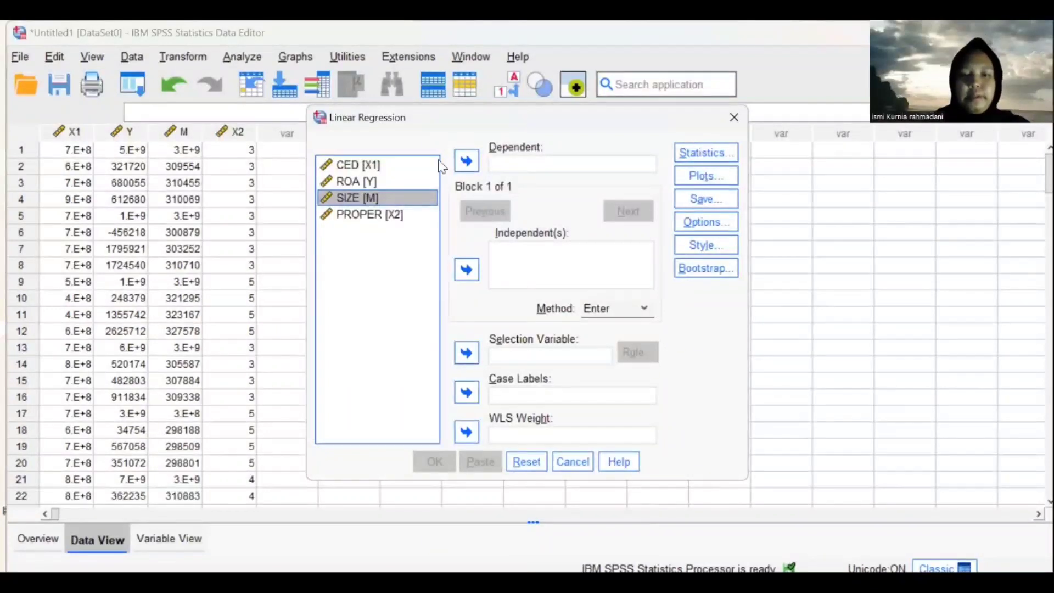
{"action": "left_click", "coordinate": [467, 159]}
{"action": "left_click", "coordinate": [529, 277]}
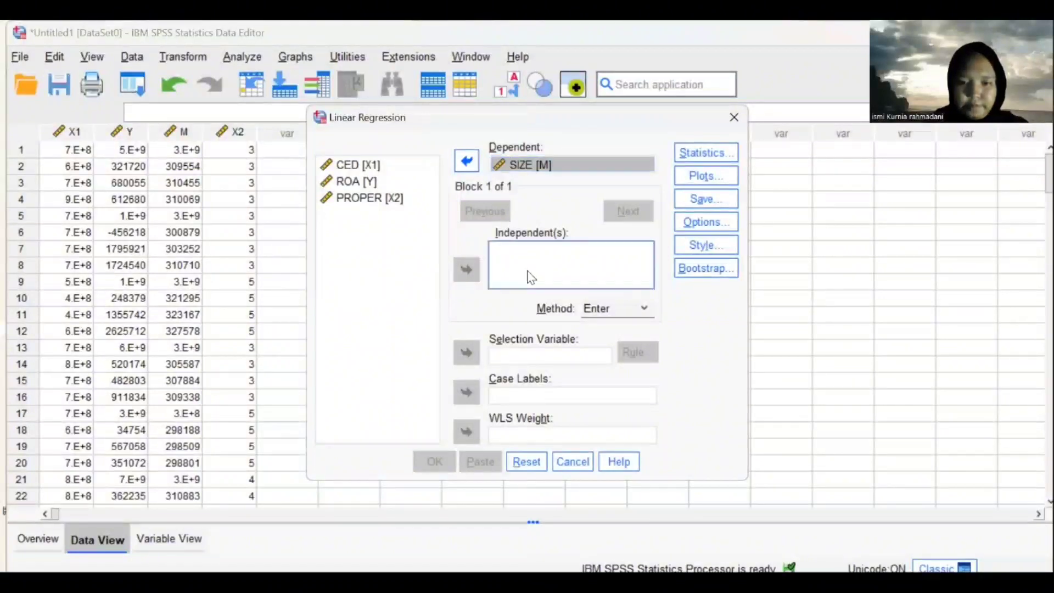
Step: Add CED as the independent variable, save the unstandardized residuals, and run the regression on SIZE
{"action": "left_click", "coordinate": [367, 164]}
{"action": "left_click", "coordinate": [468, 270]}
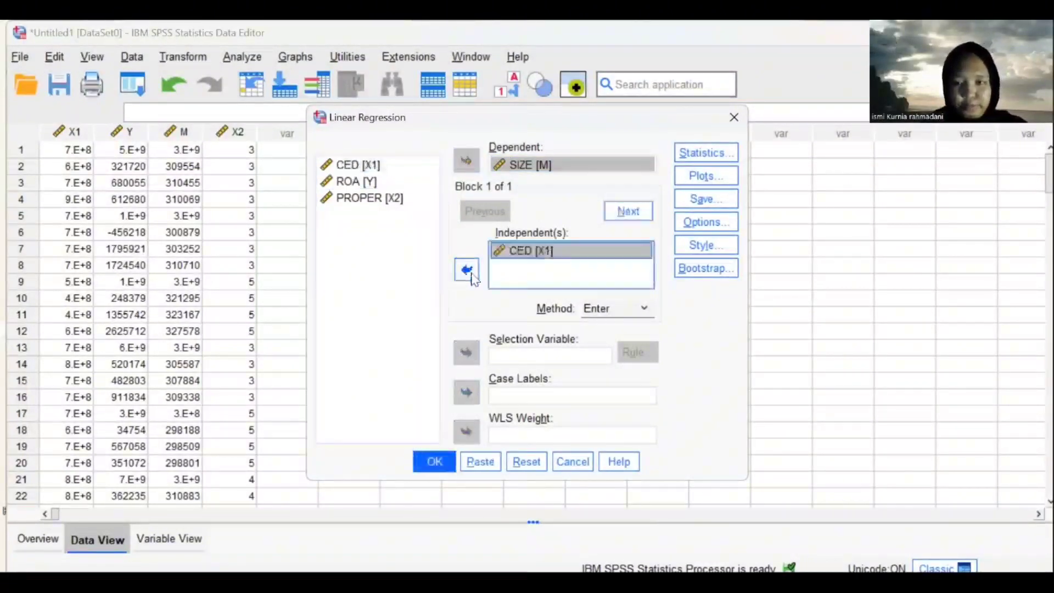
{"action": "left_click", "coordinate": [722, 197]}
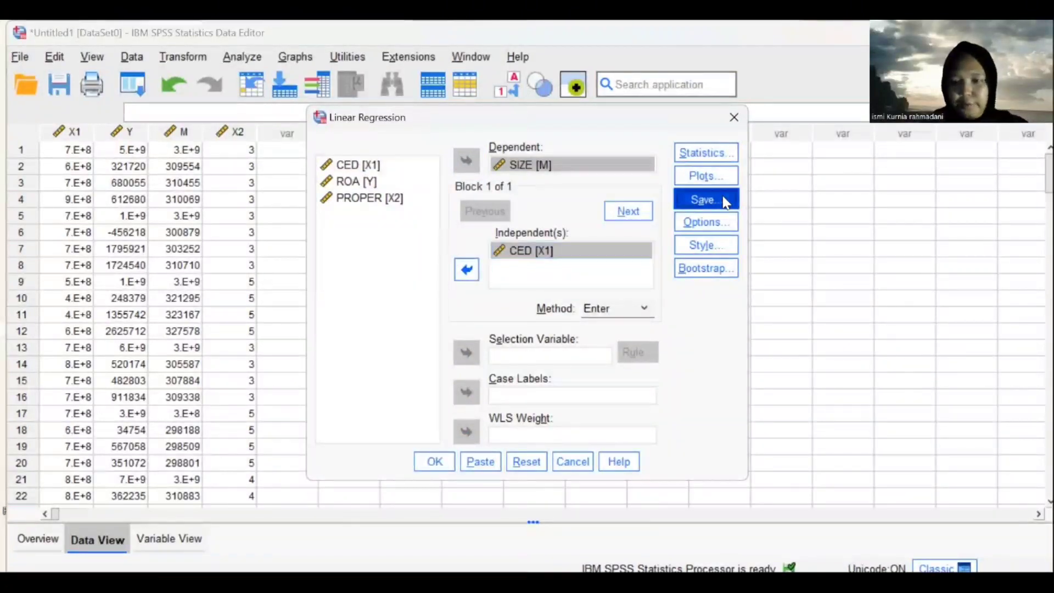
{"action": "left_click", "coordinate": [557, 90]}
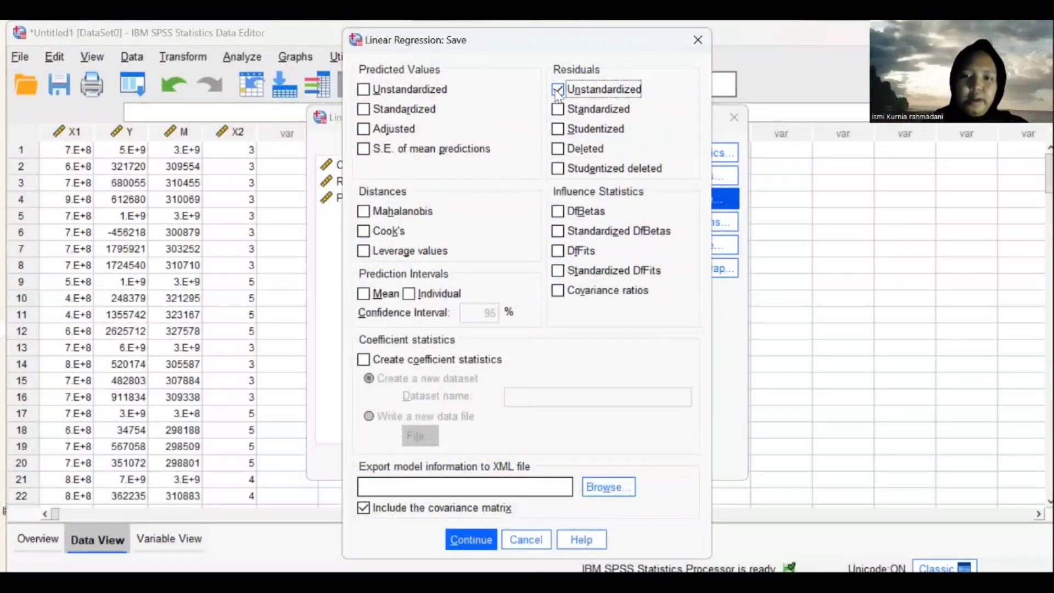
{"action": "left_click", "coordinate": [477, 534]}
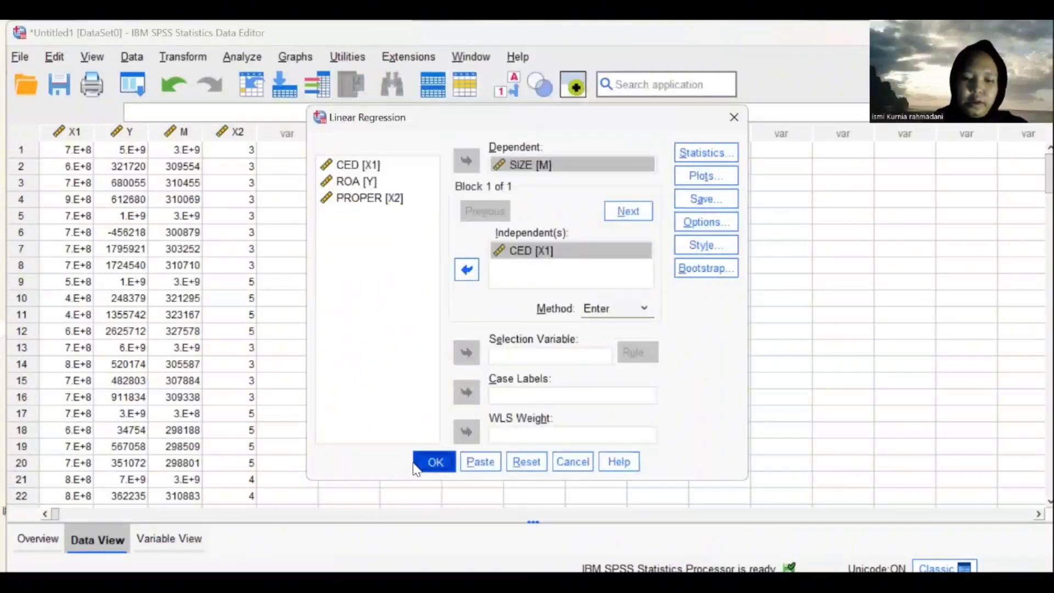
{"action": "left_click", "coordinate": [416, 467]}
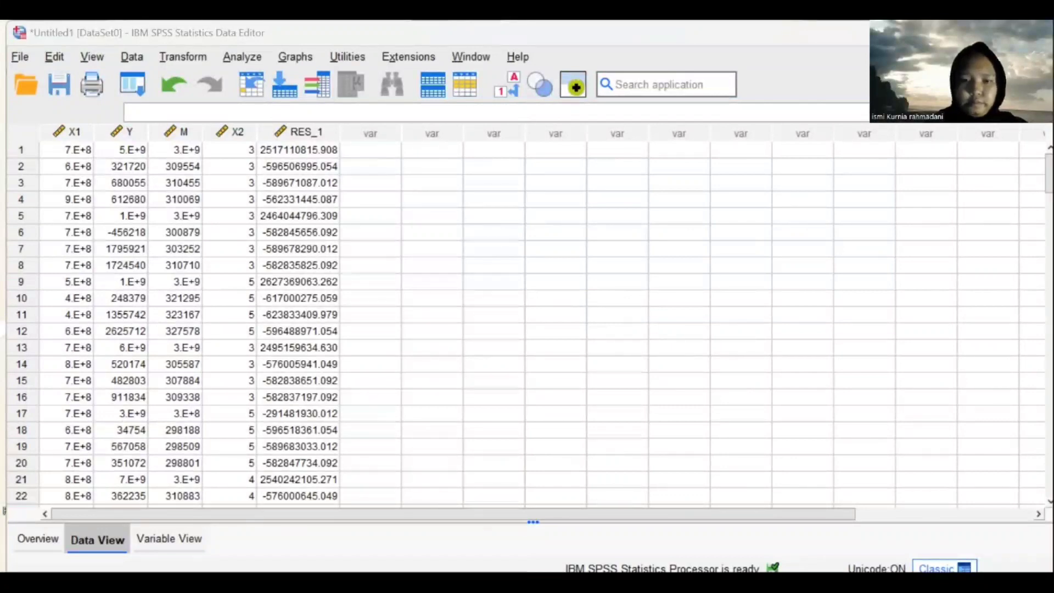
Step: Set up another linear regression on SIZE with PROPER replacing CED as the only independent variable
{"action": "left_click", "coordinate": [384, 151]}
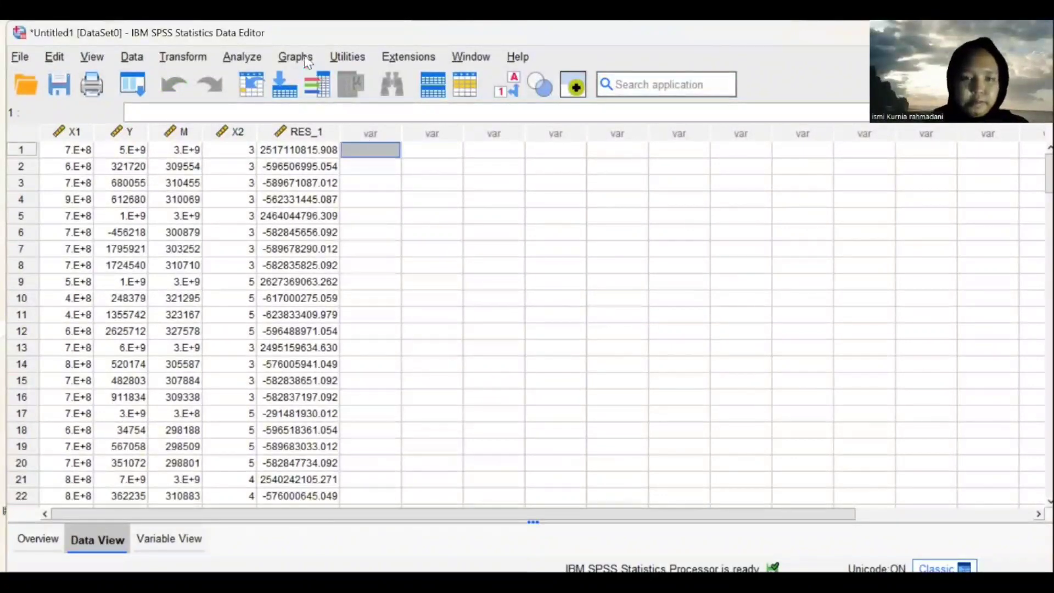
{"action": "left_click", "coordinate": [254, 58]}
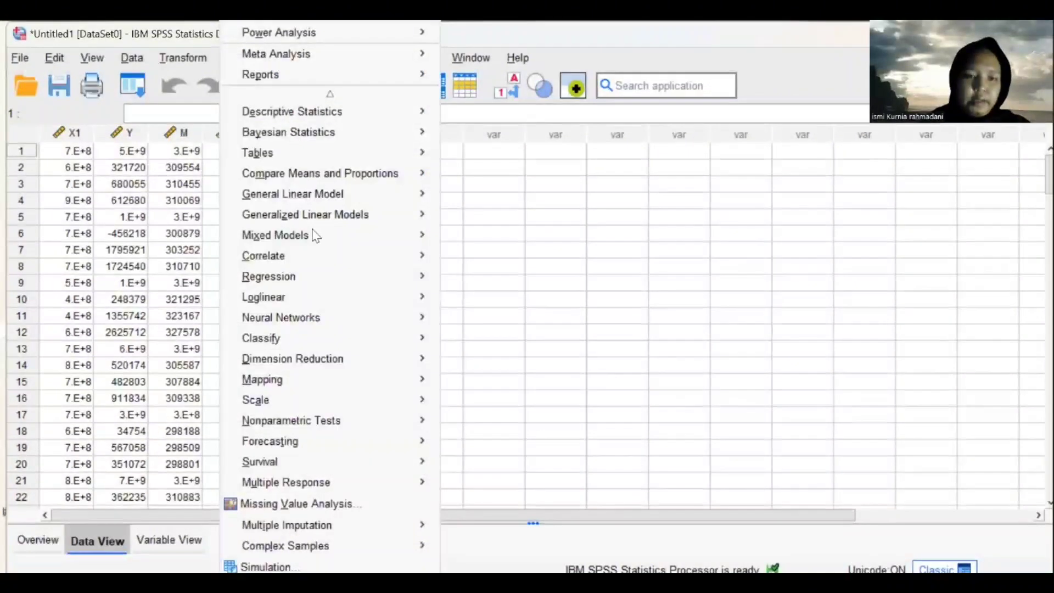
{"action": "mouse_move", "coordinate": [312, 281]}
{"action": "left_click", "coordinate": [460, 302]}
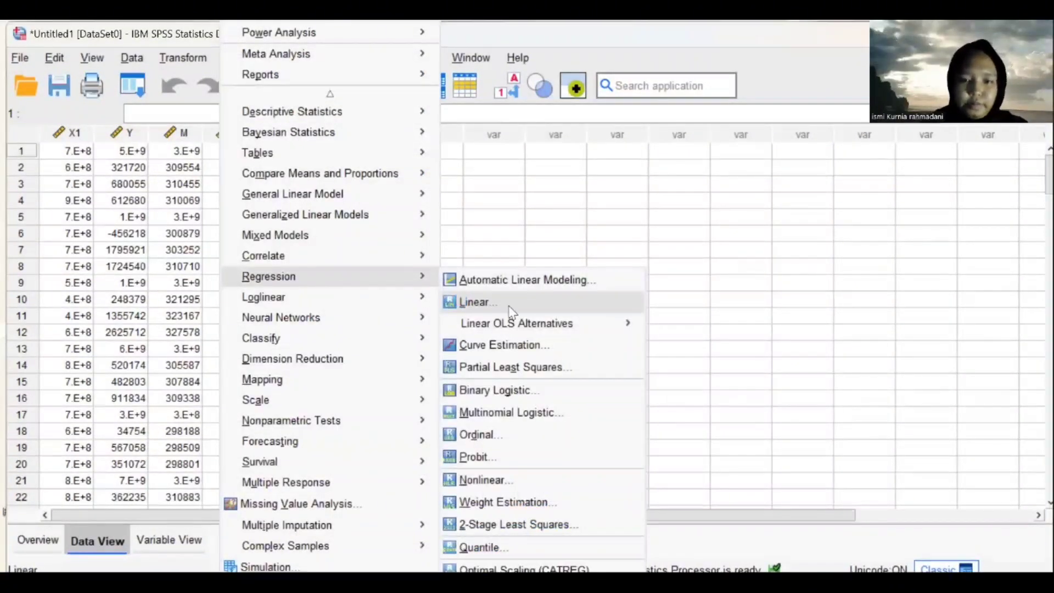
{"action": "left_click", "coordinate": [533, 302]}
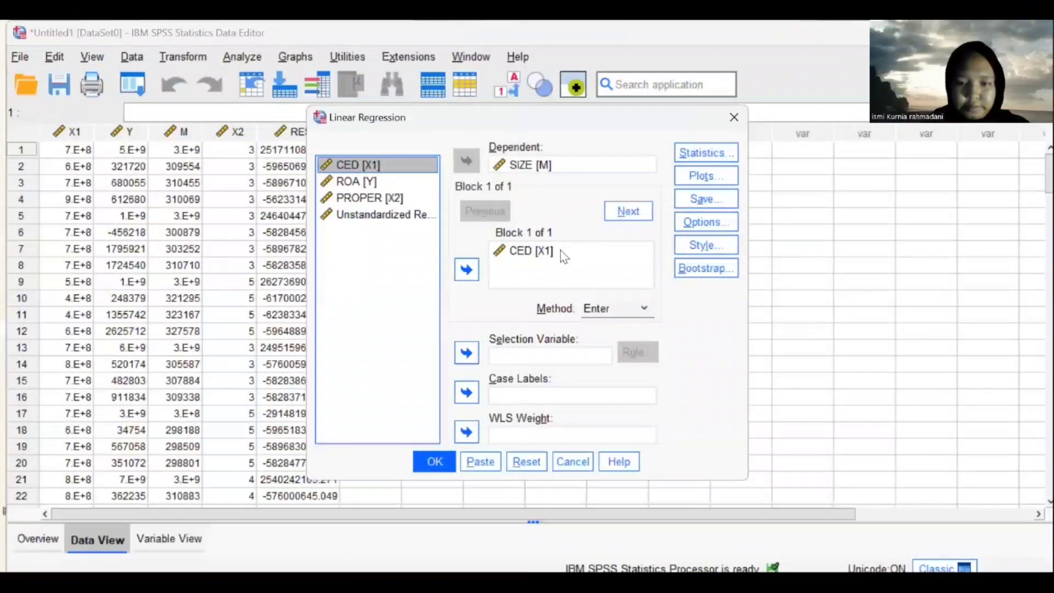
{"action": "left_click", "coordinate": [466, 269]}
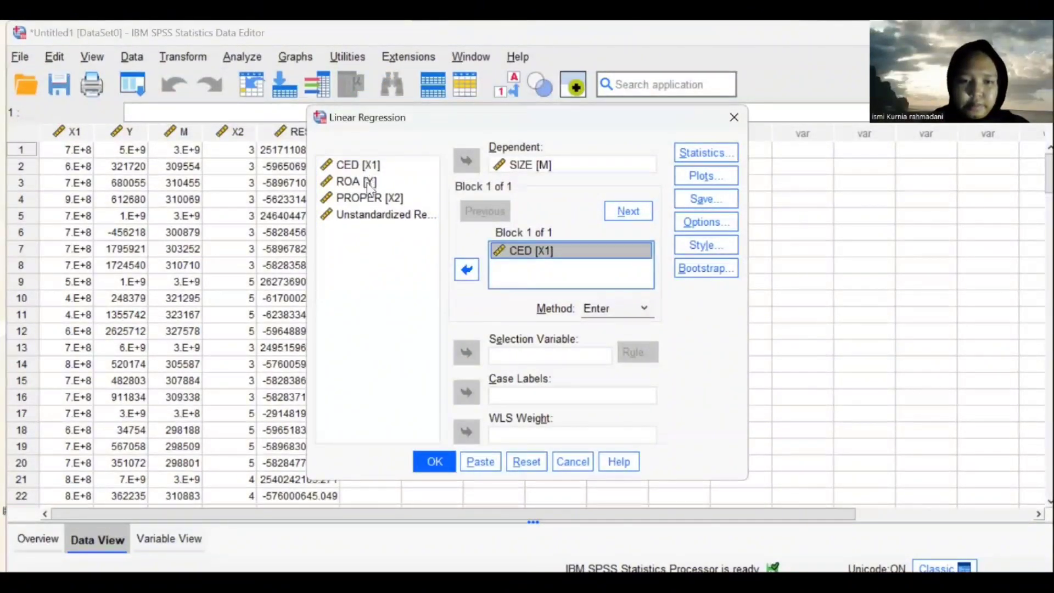
{"action": "left_click", "coordinate": [370, 197]}
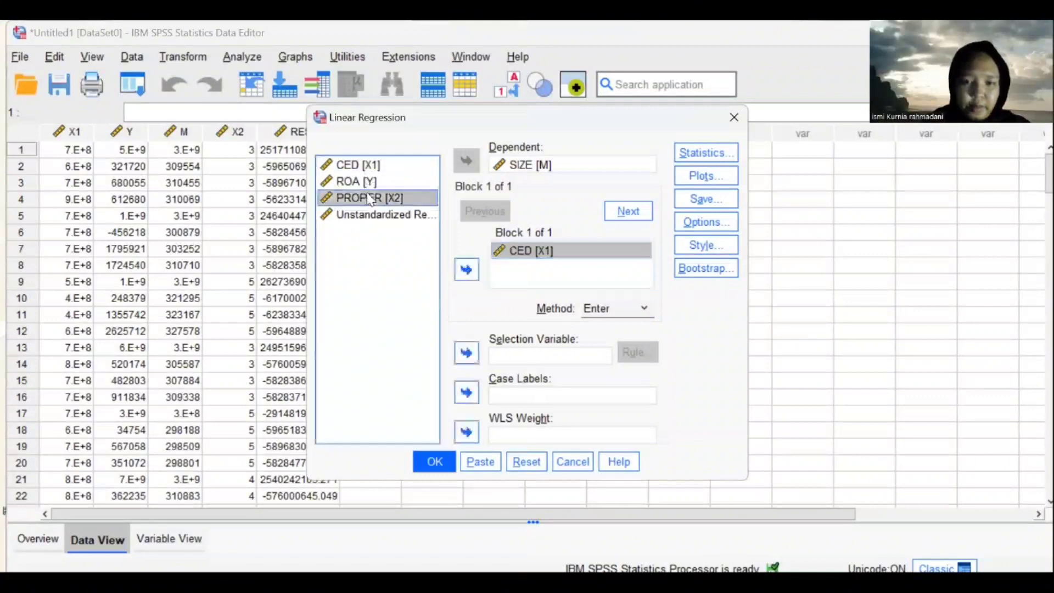
{"action": "left_click", "coordinate": [466, 268]}
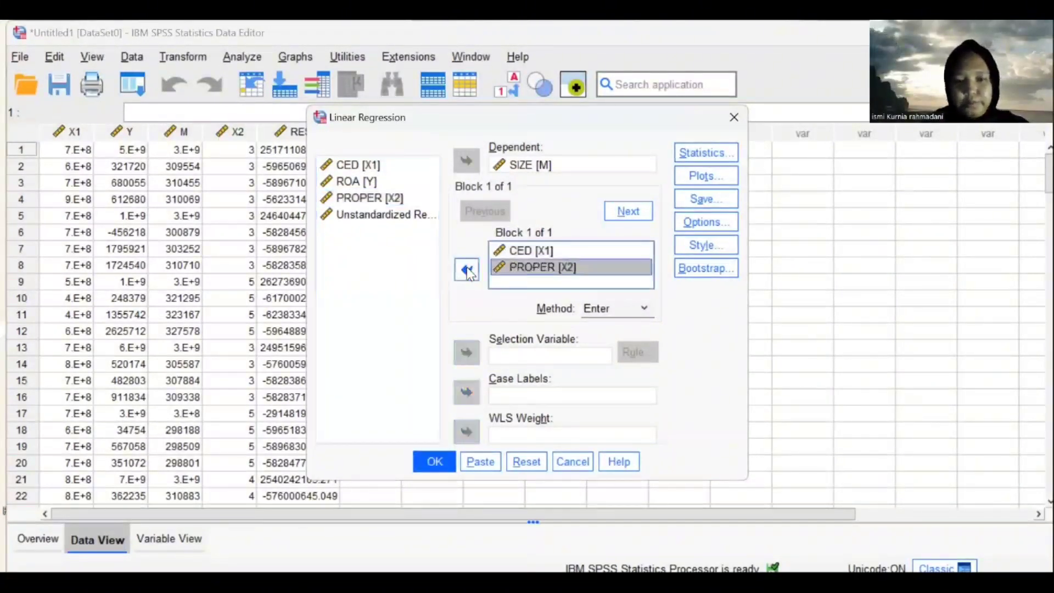
{"action": "left_click", "coordinate": [530, 251]}
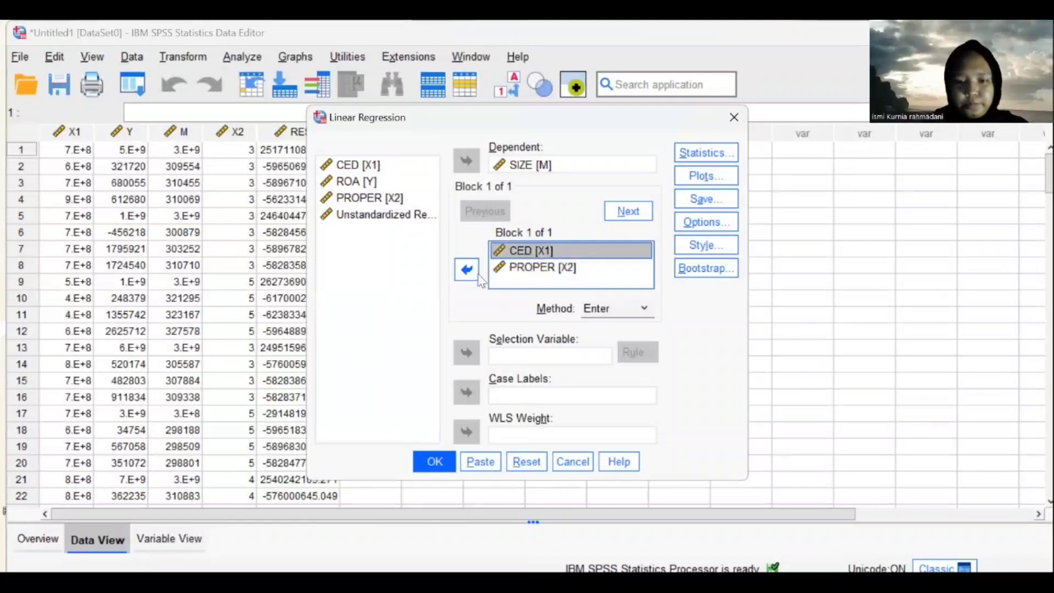
{"action": "left_click", "coordinate": [467, 269]}
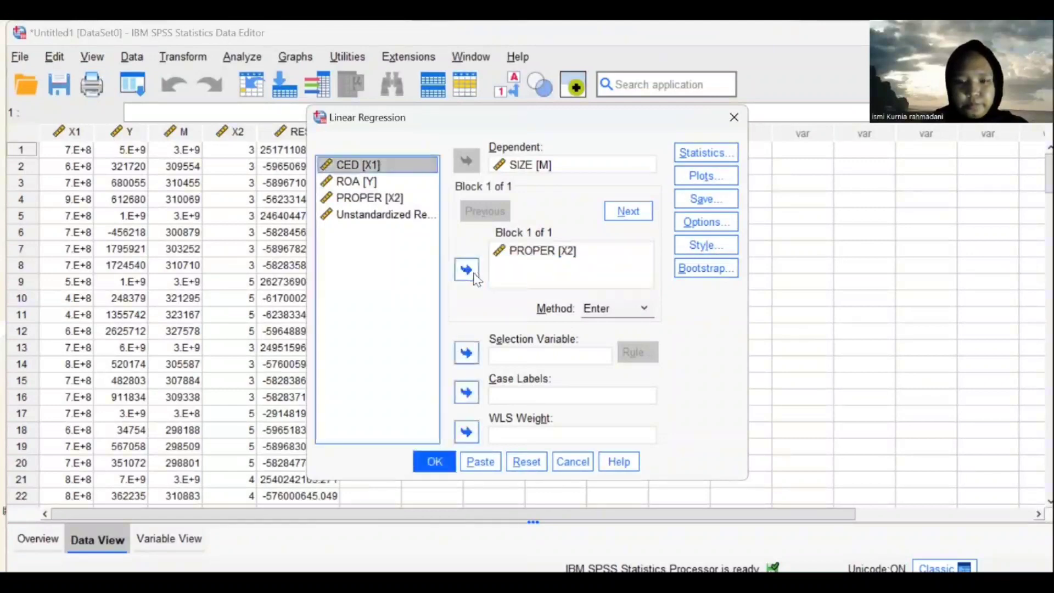
Step: Run the regression of SIZE on PROPER with unstandardized residuals saved to the dataset
{"action": "left_click", "coordinate": [698, 201]}
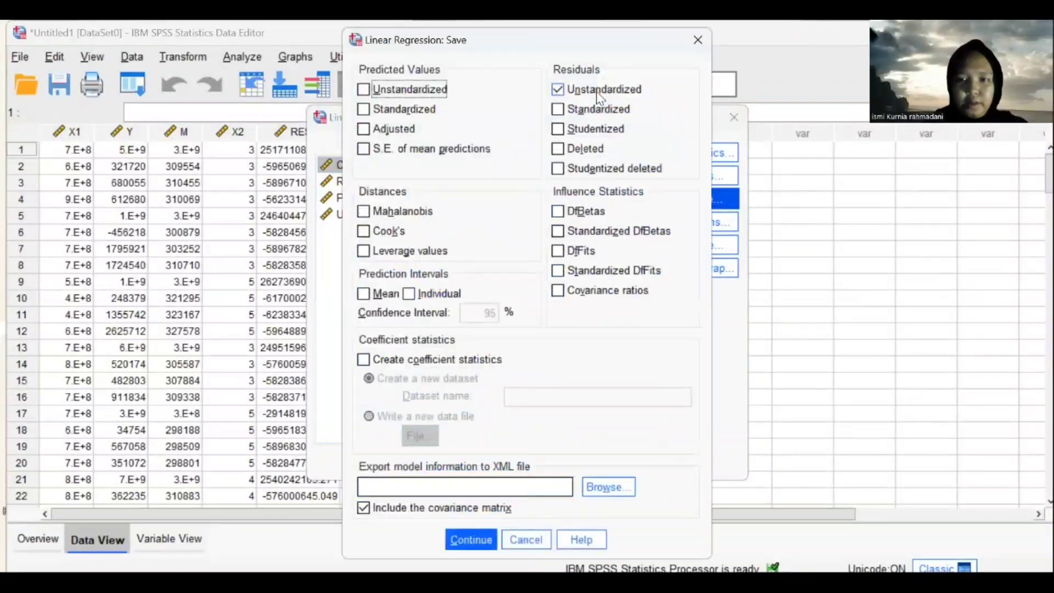
{"action": "left_click", "coordinate": [555, 90]}
{"action": "left_click", "coordinate": [556, 90]}
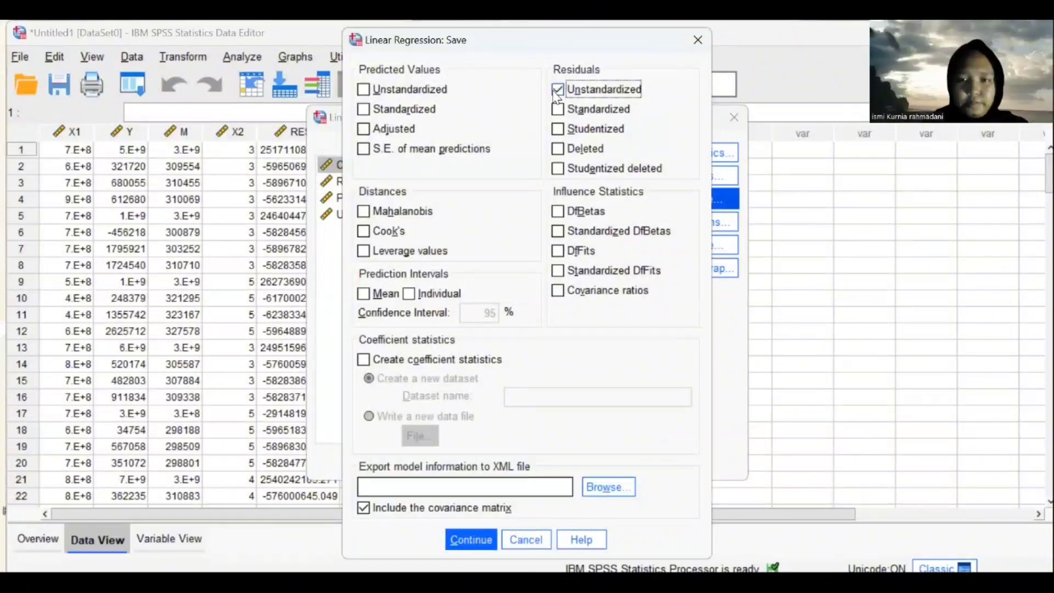
{"action": "left_click", "coordinate": [472, 541]}
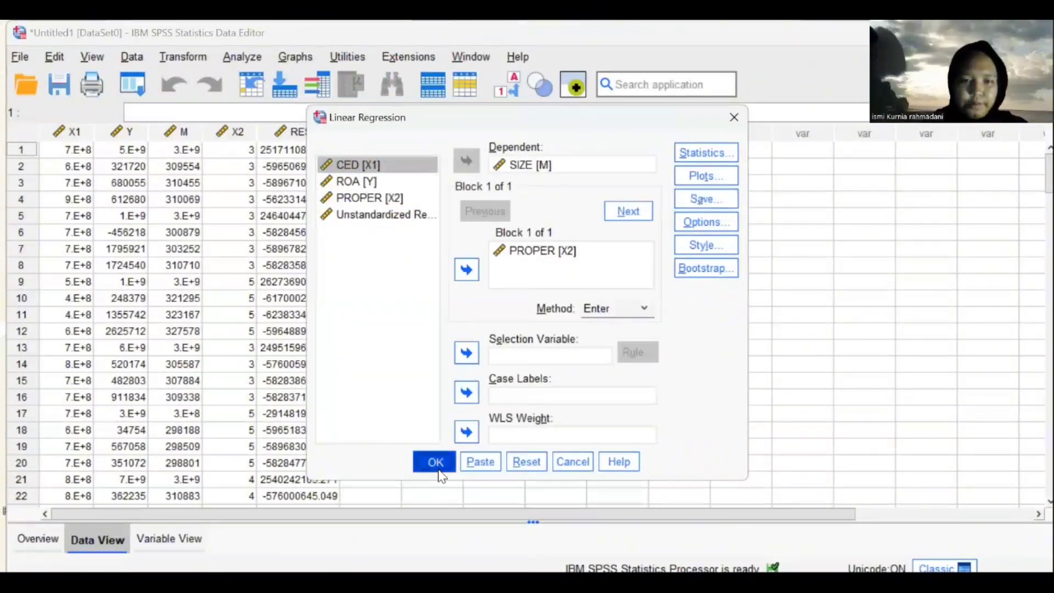
{"action": "left_click", "coordinate": [439, 470]}
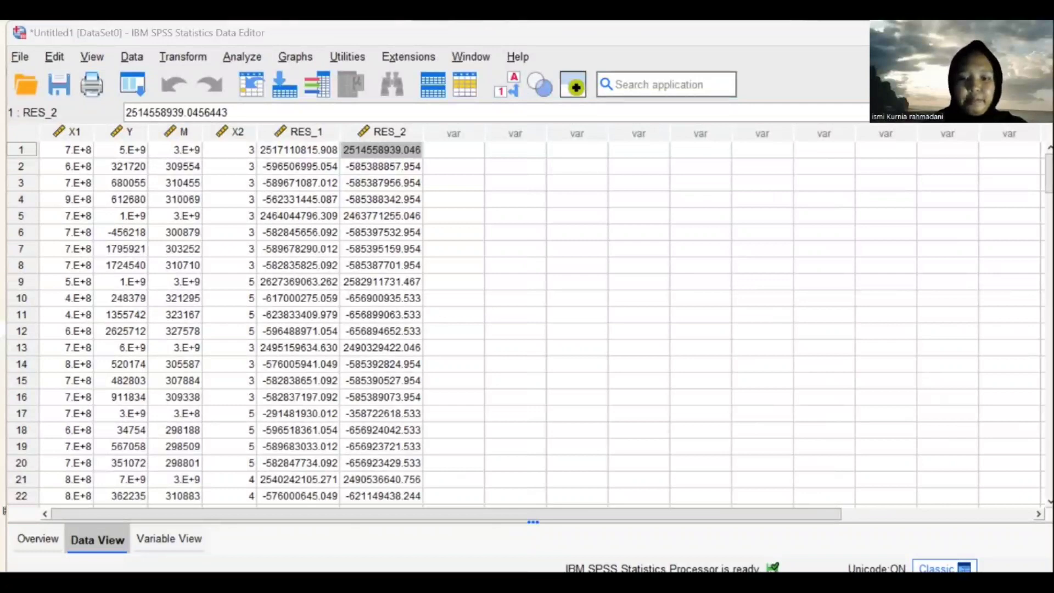
Step: Set up a third linear regression on SIZE with both CED and PROPER as independent variables
{"action": "left_click", "coordinate": [466, 153]}
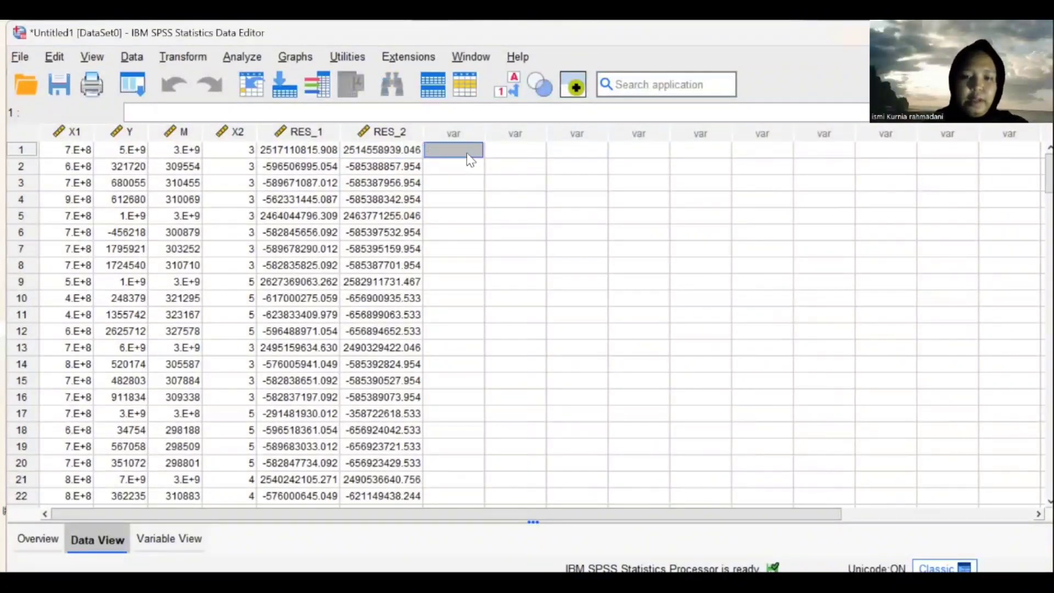
{"action": "left_click", "coordinate": [245, 57]}
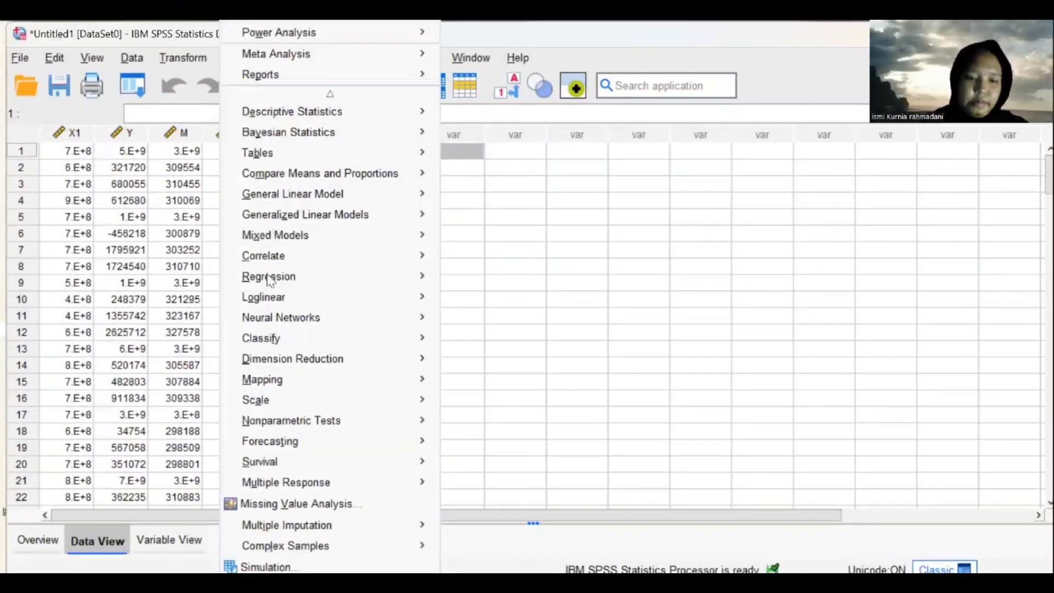
{"action": "mouse_move", "coordinate": [273, 283]}
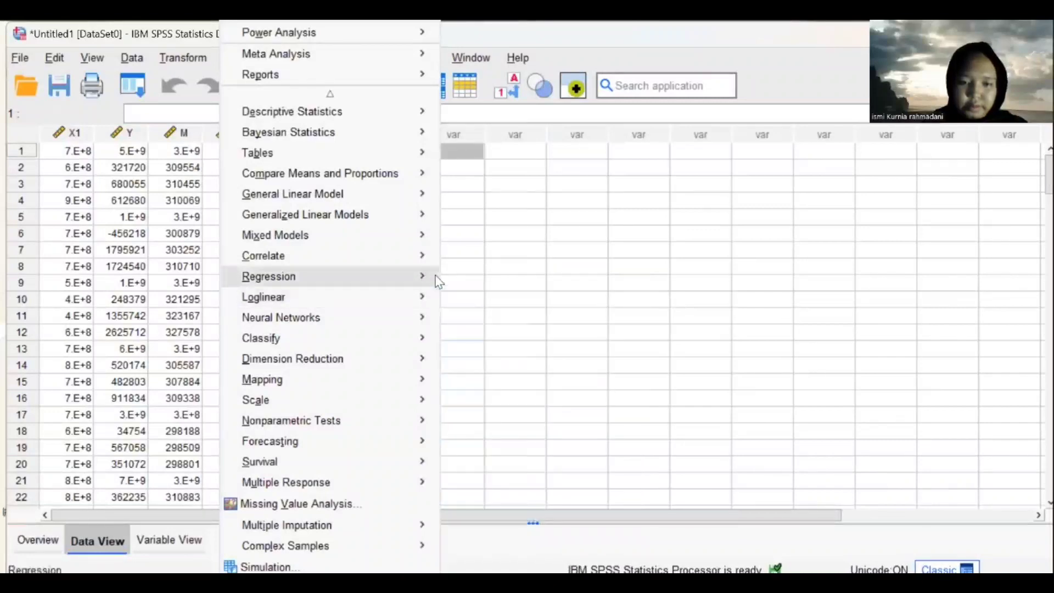
{"action": "mouse_move", "coordinate": [433, 277]}
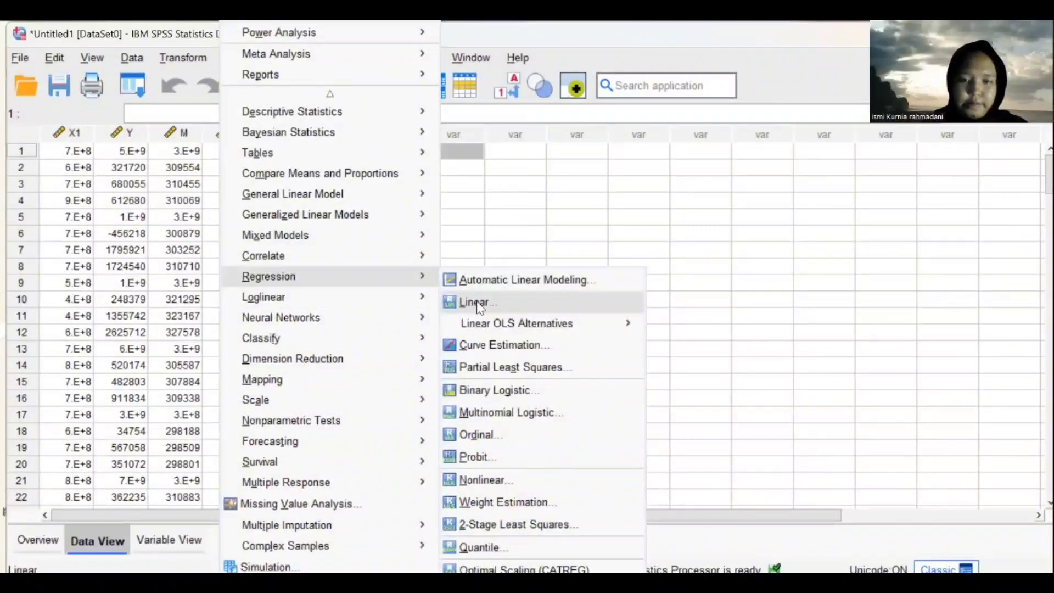
{"action": "left_click", "coordinate": [474, 303]}
{"action": "left_click", "coordinate": [513, 273]}
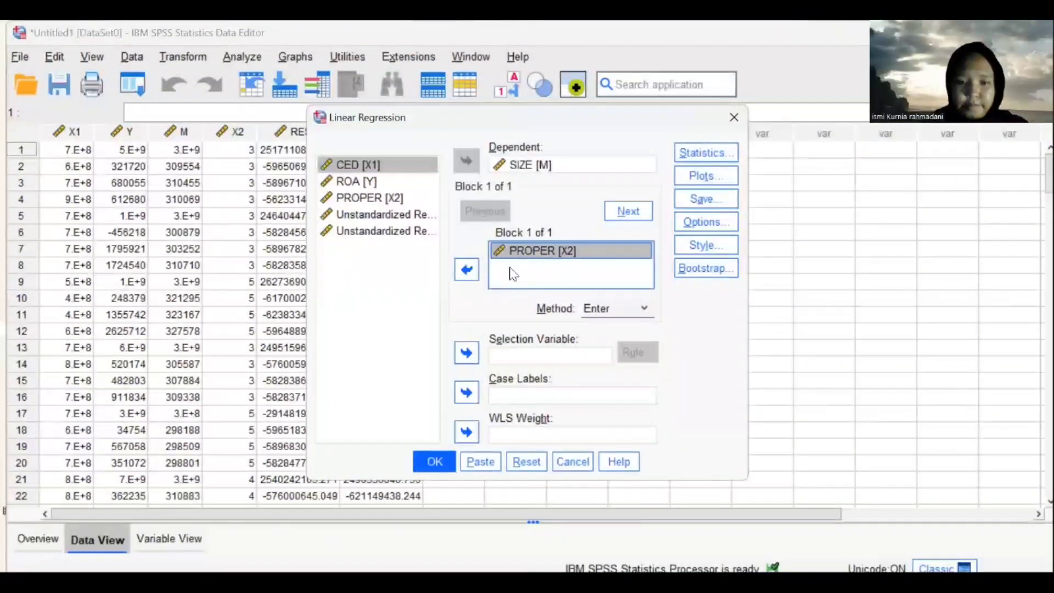
{"action": "left_click", "coordinate": [467, 270]}
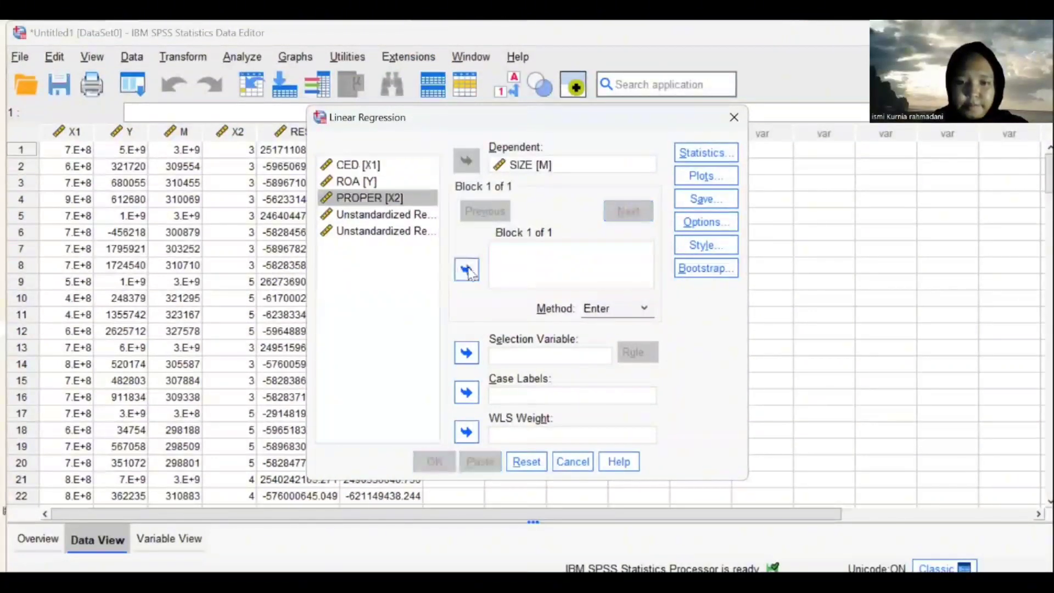
{"action": "left_click", "coordinate": [372, 164]}
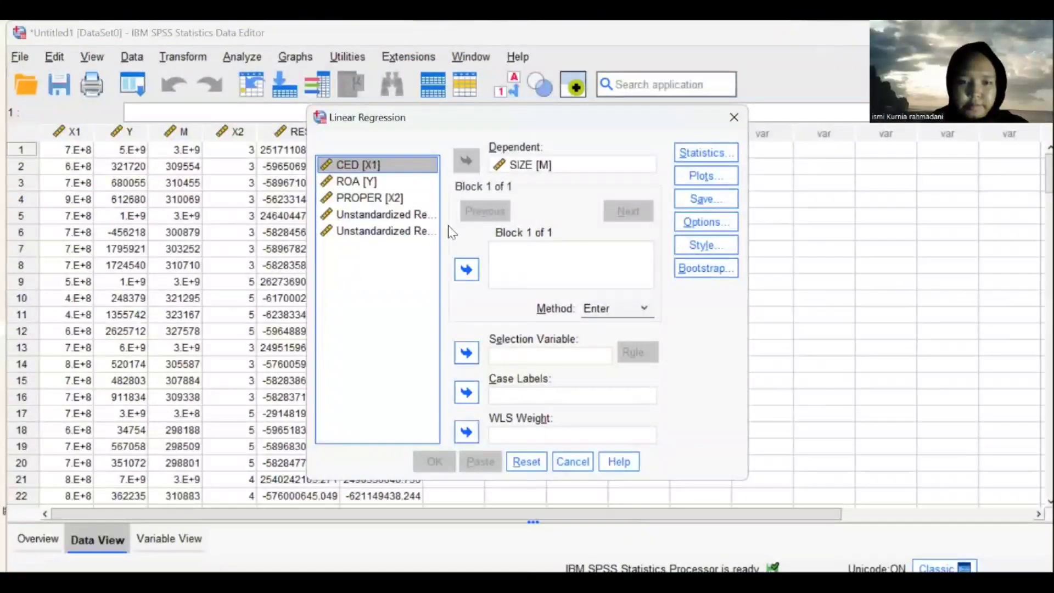
{"action": "left_click", "coordinate": [467, 269]}
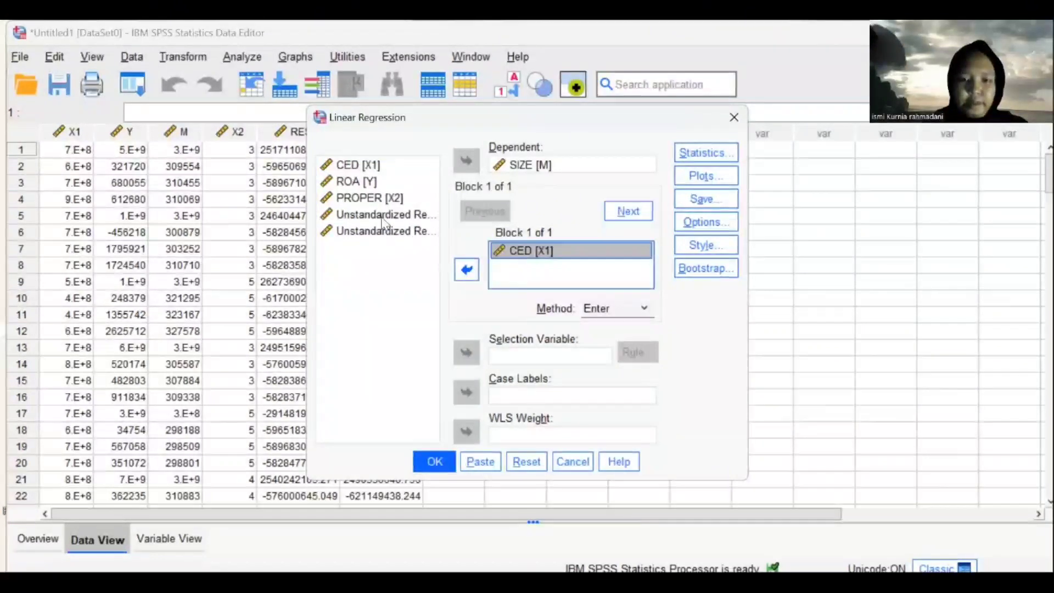
{"action": "left_click", "coordinate": [375, 198]}
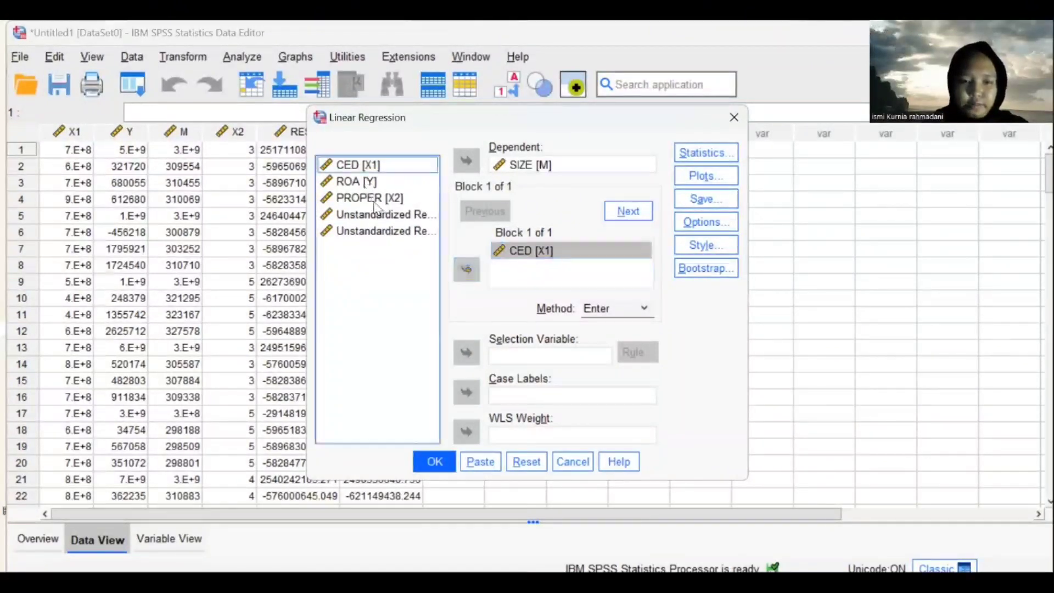
{"action": "left_click", "coordinate": [465, 270]}
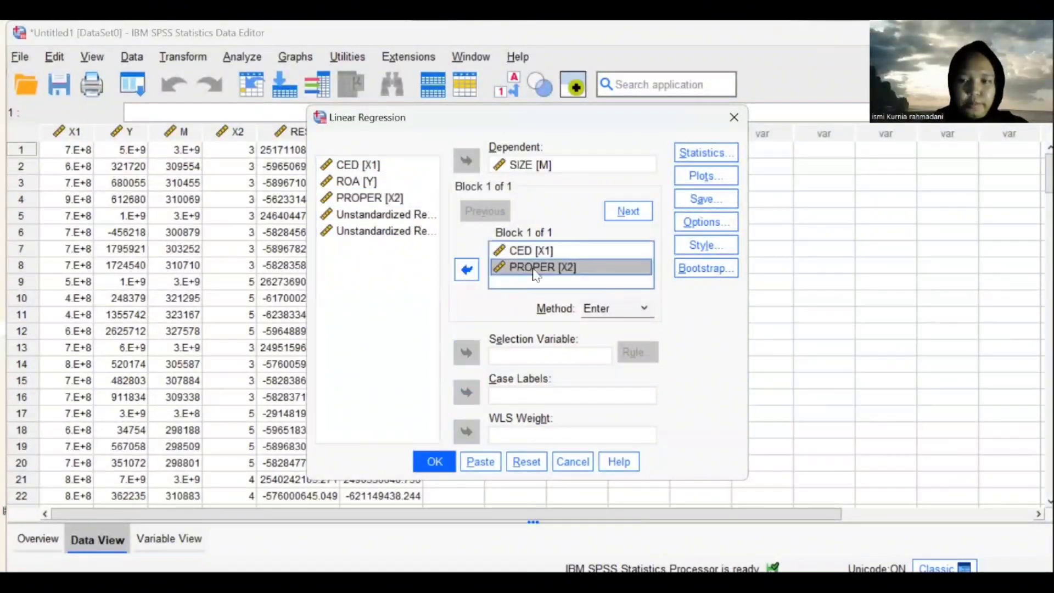
Step: Keep unstandardized residuals selected for saving and run the regression of SIZE on CED and PROPER
{"action": "left_click", "coordinate": [702, 201]}
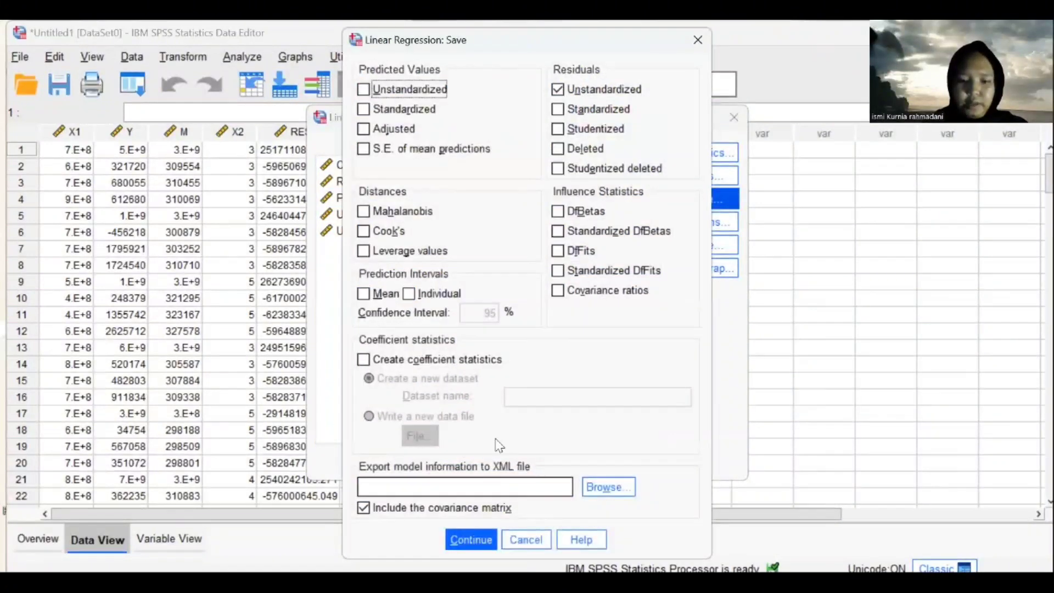
{"action": "left_click", "coordinate": [479, 549]}
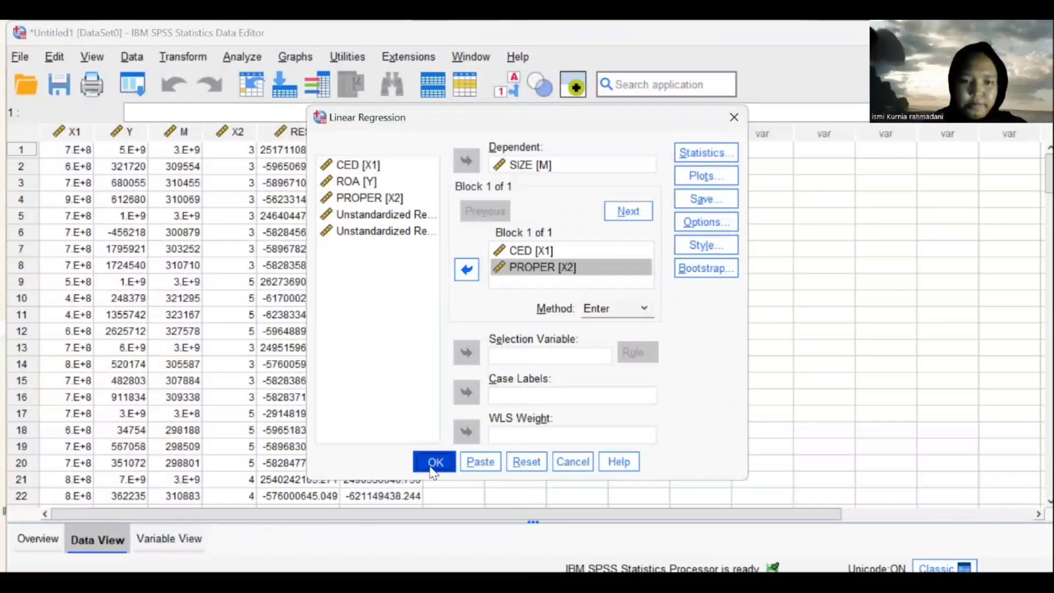
{"action": "left_click", "coordinate": [434, 462]}
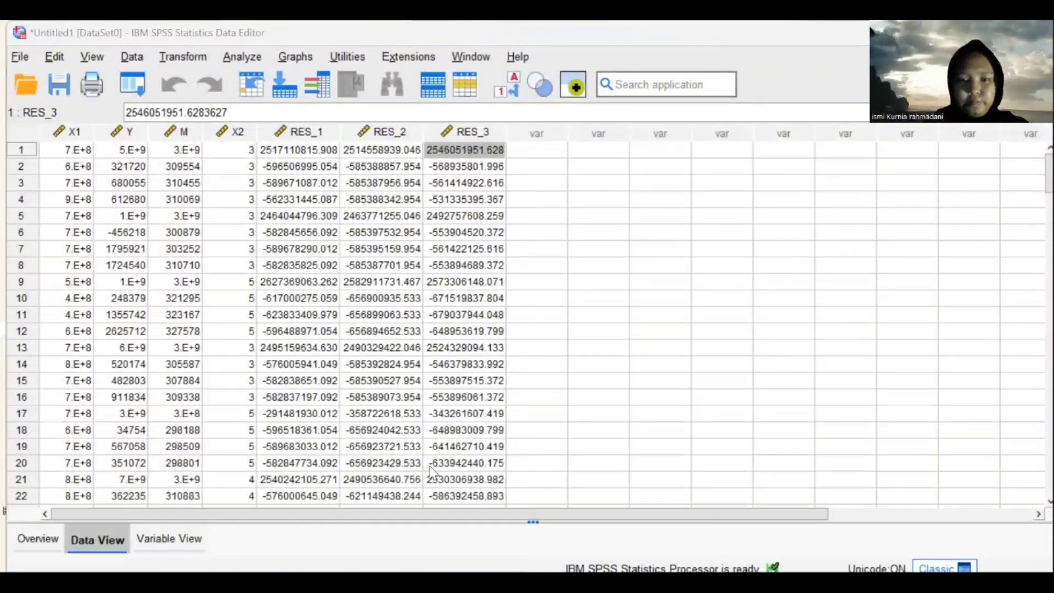
Step: Compute a new variable ABRES as the absolute value of the third regression's residuals, ABS(RES_3)
{"action": "left_click", "coordinate": [528, 154]}
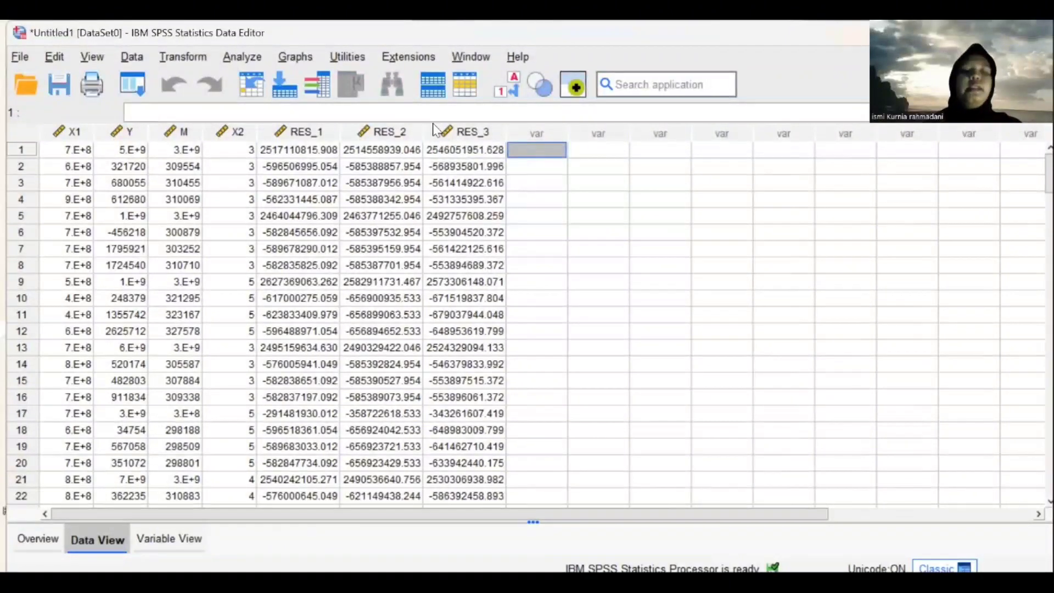
{"action": "left_click", "coordinate": [199, 58]}
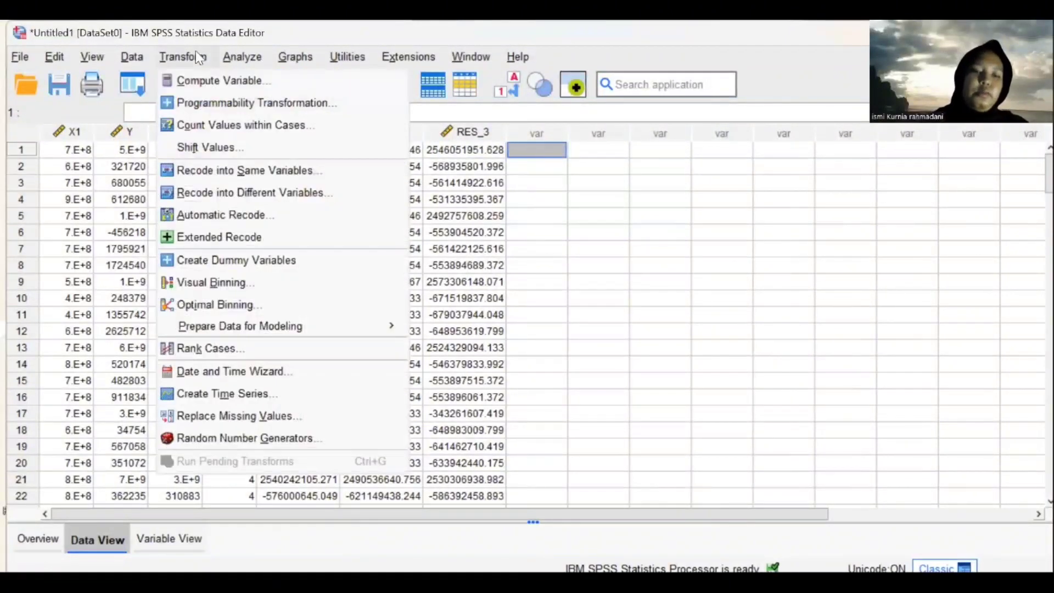
{"action": "left_click", "coordinate": [230, 81]}
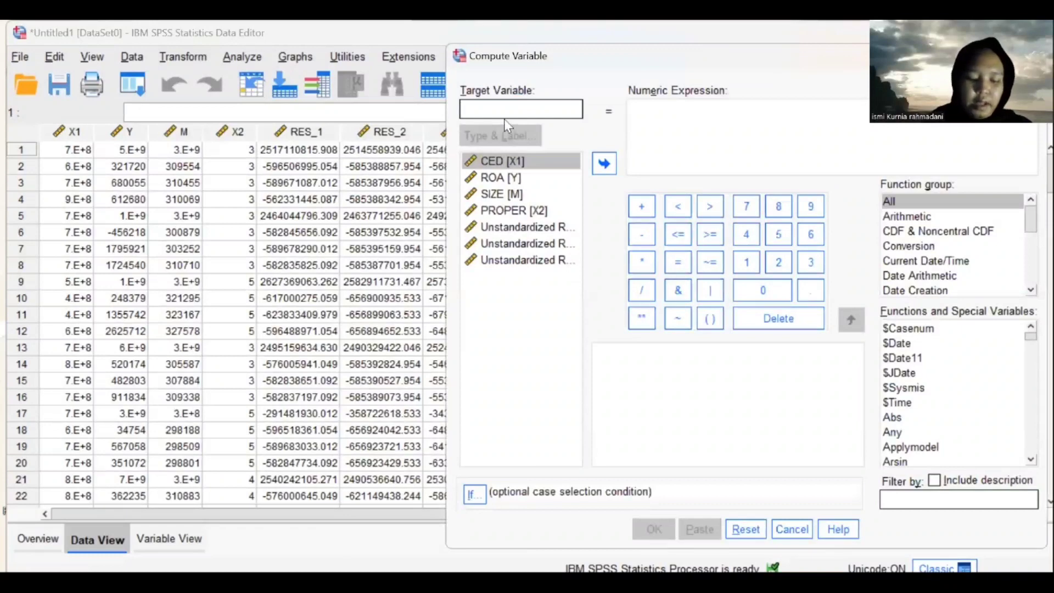
{"action": "type", "text": "ABRES"}
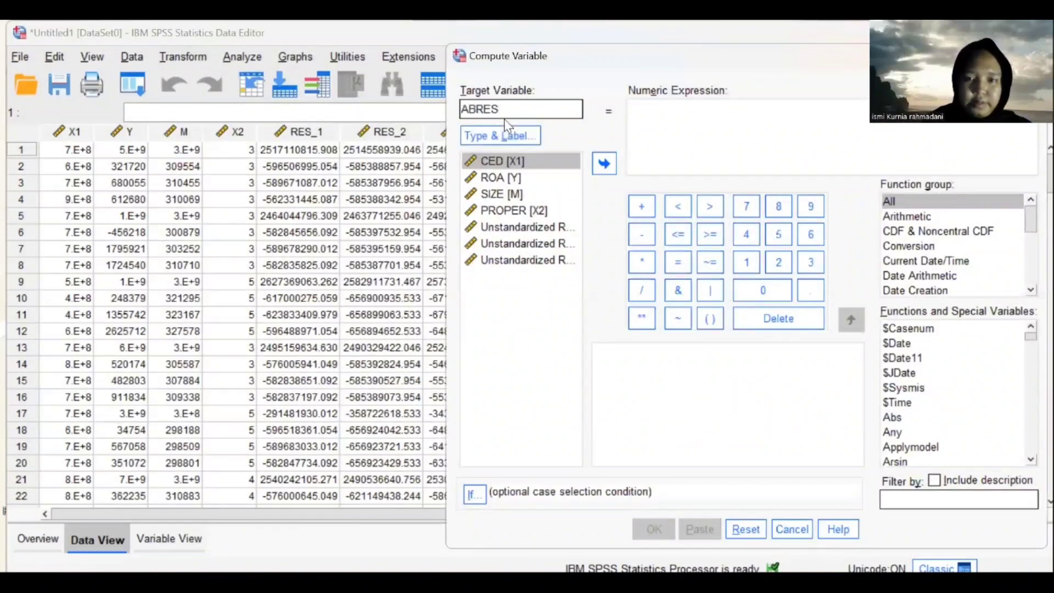
{"action": "left_click", "coordinate": [677, 112]}
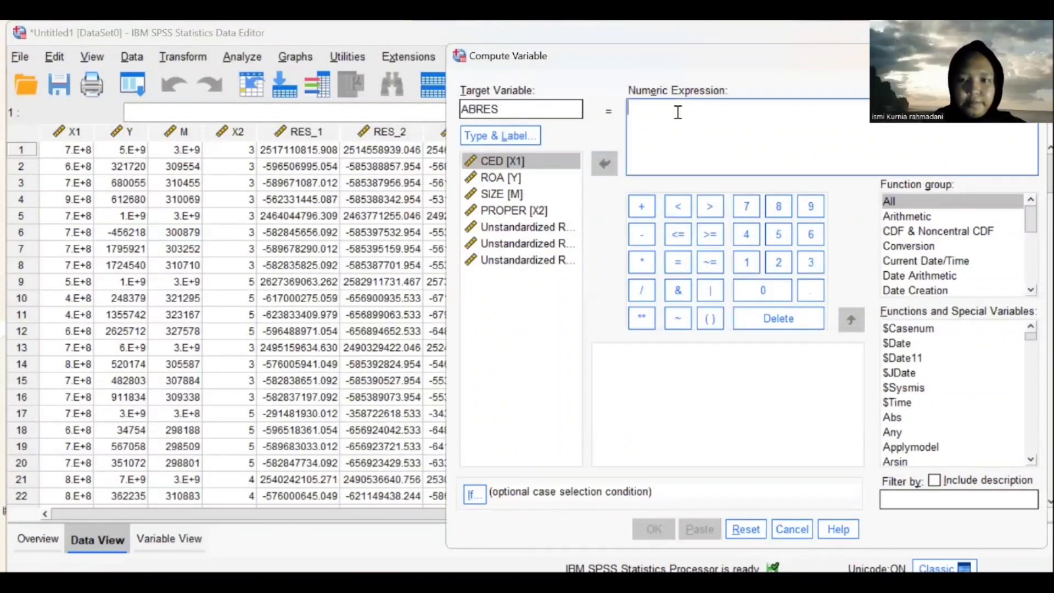
{"action": "left_click", "coordinate": [915, 204]}
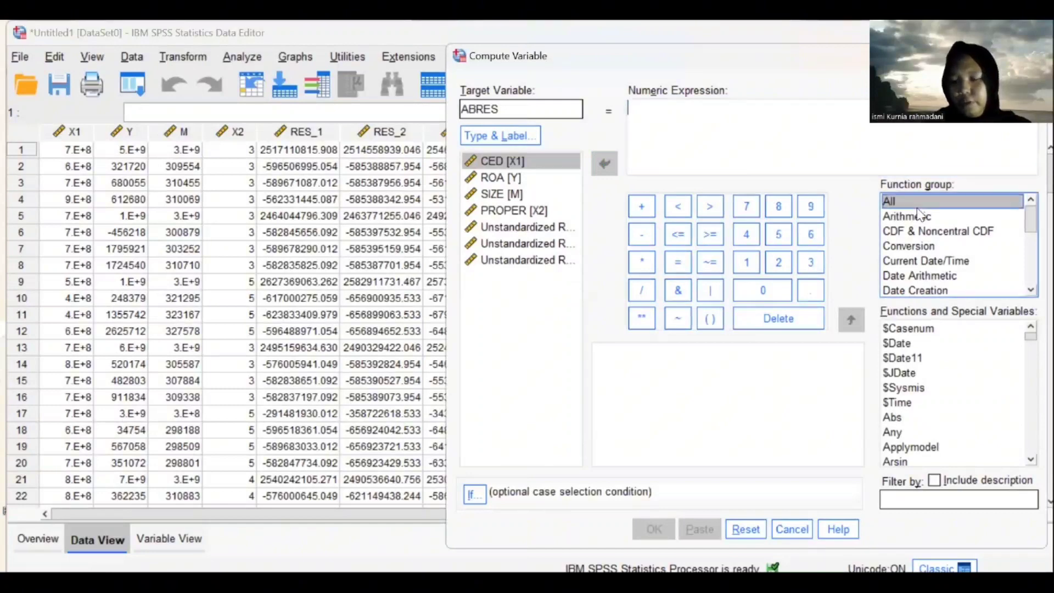
{"action": "left_click", "coordinate": [893, 418]}
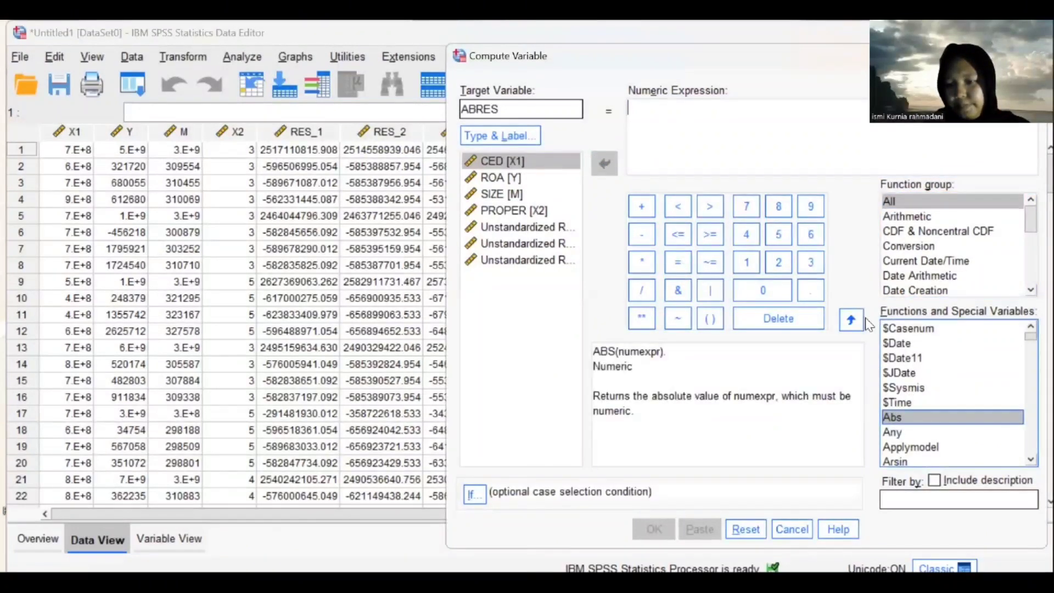
{"action": "left_click", "coordinate": [852, 322]}
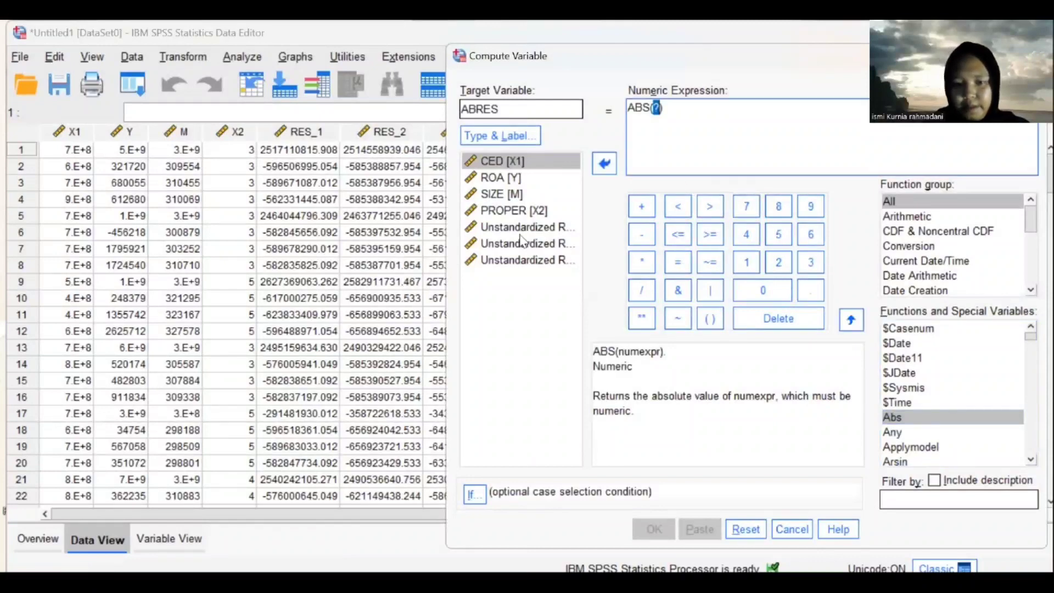
{"action": "left_click", "coordinate": [547, 261]}
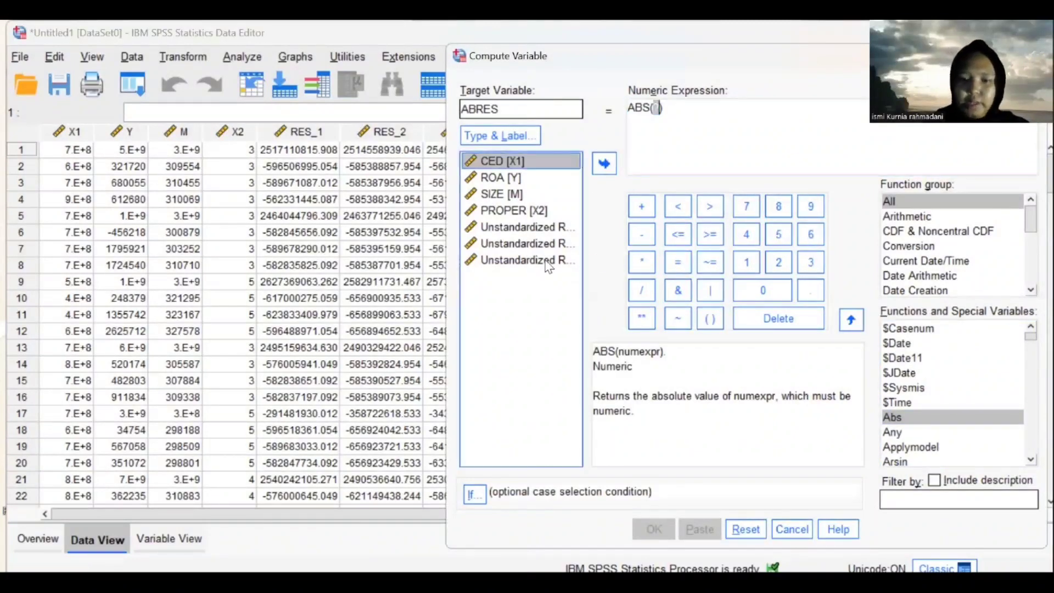
{"action": "left_click", "coordinate": [604, 163]}
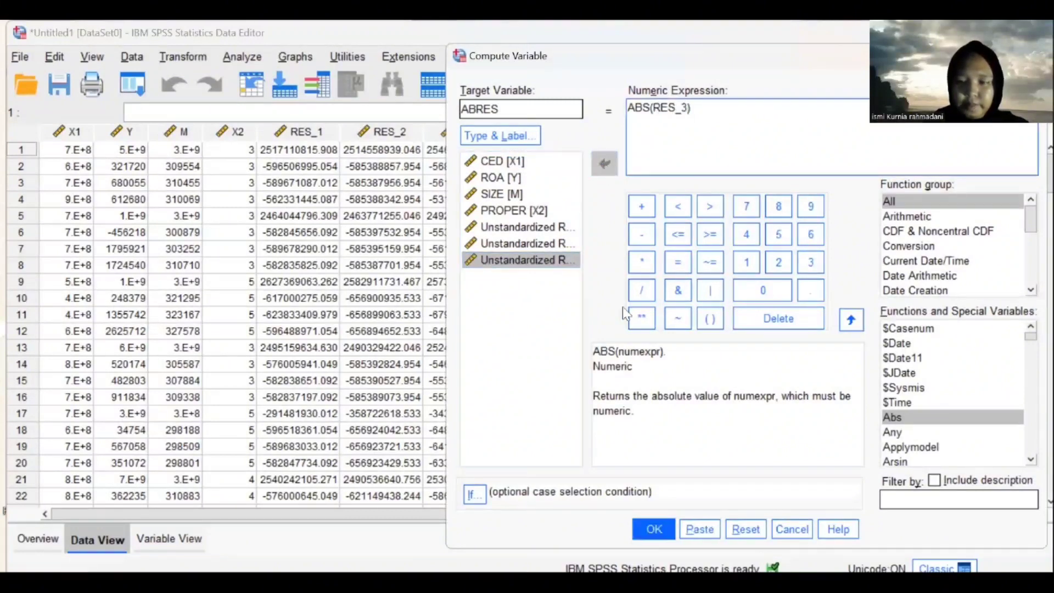
{"action": "left_click", "coordinate": [647, 535]}
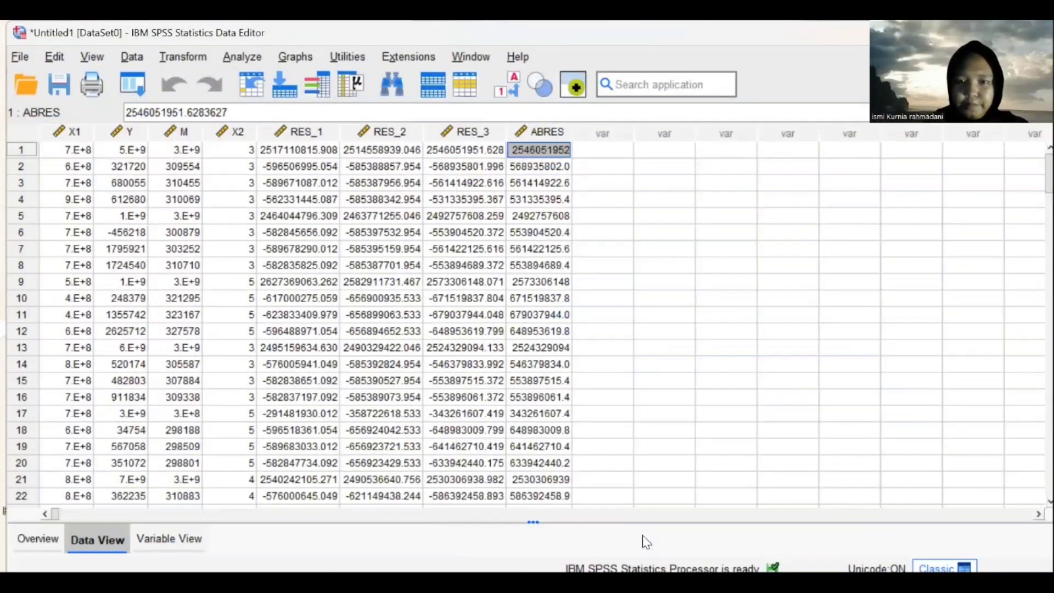
Step: Reset the linear regression settings and set ABRES as the dependent variable with ROA as the only independent variable
{"action": "left_click", "coordinate": [598, 154]}
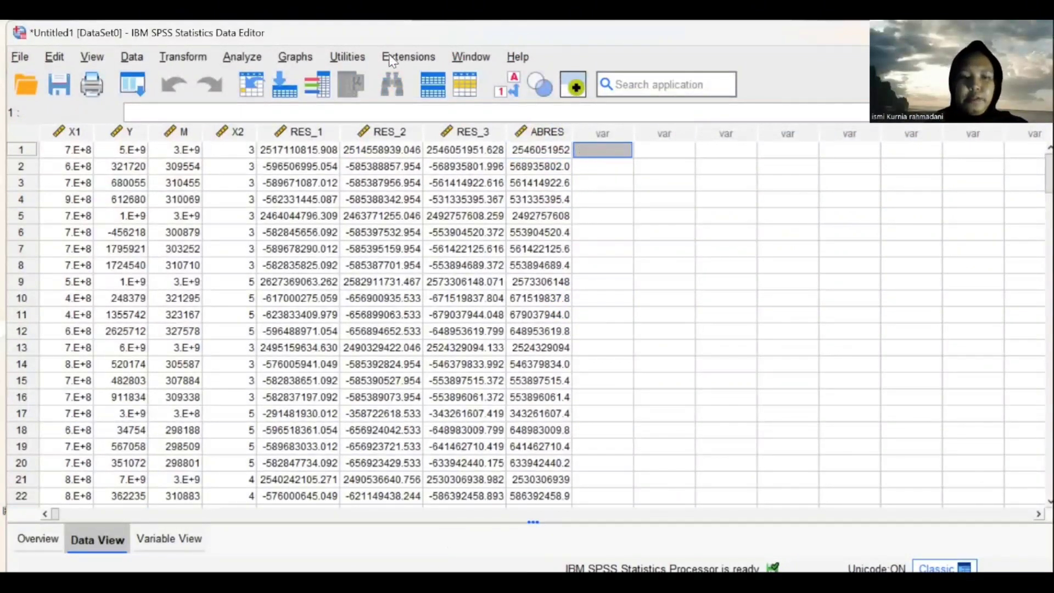
{"action": "left_click", "coordinate": [235, 58]}
{"action": "mouse_move", "coordinate": [288, 306]}
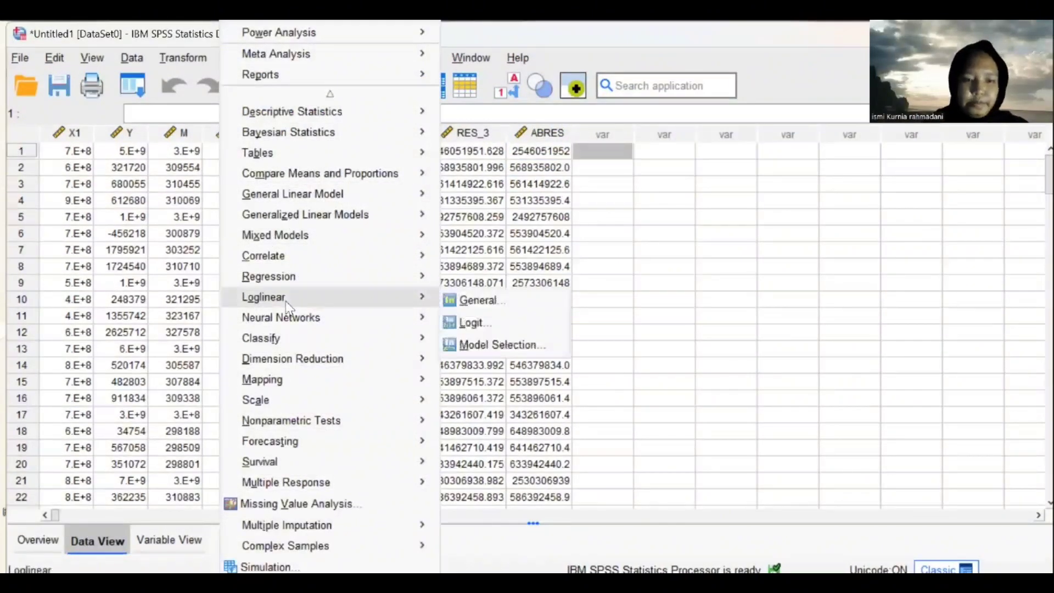
{"action": "mouse_move", "coordinate": [366, 277]}
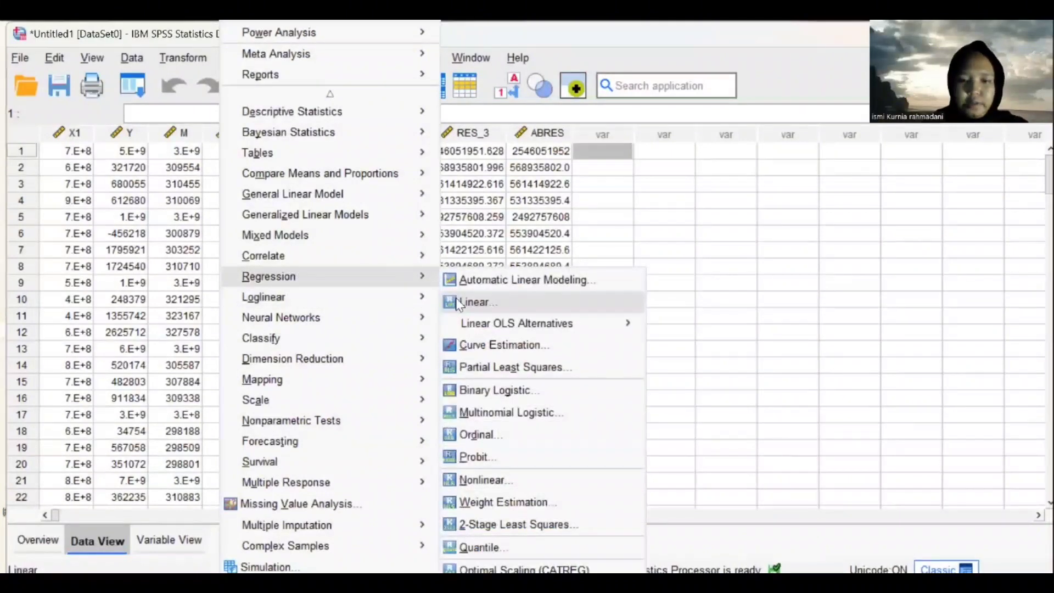
{"action": "left_click", "coordinate": [459, 303]}
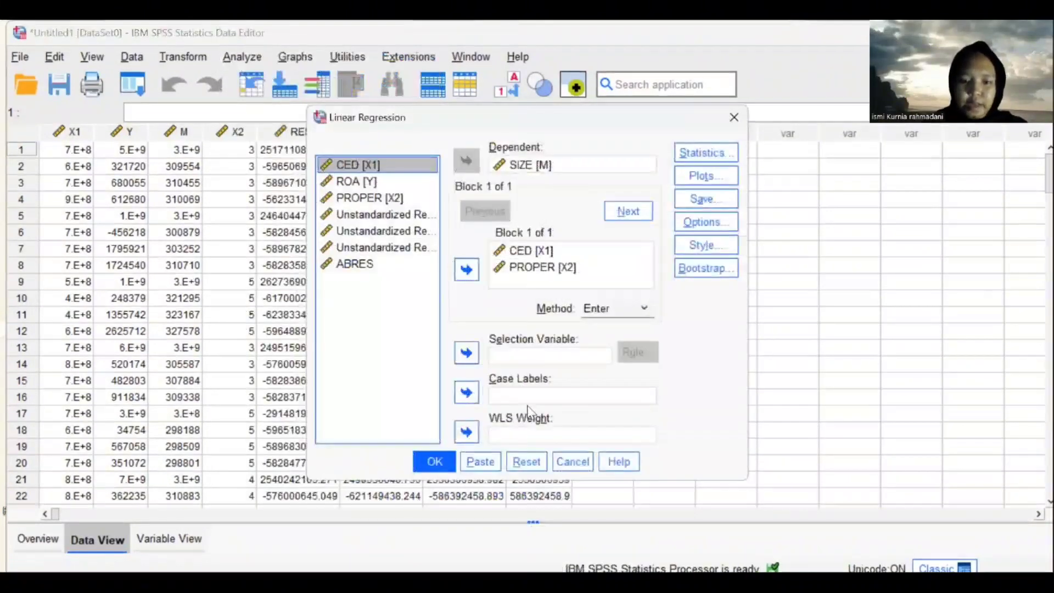
{"action": "left_click", "coordinate": [535, 463]}
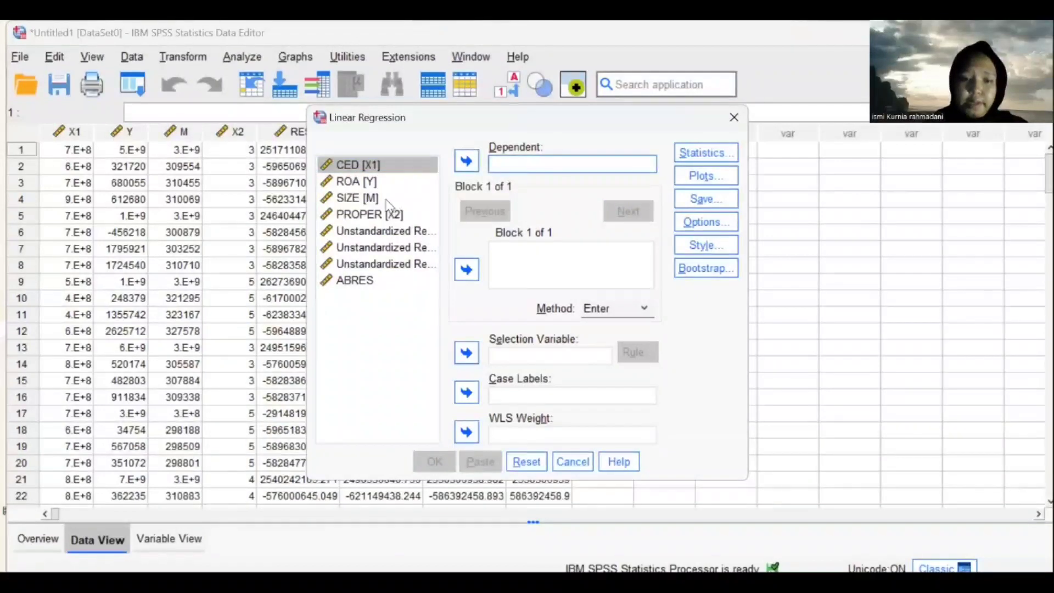
{"action": "left_click", "coordinate": [355, 283]}
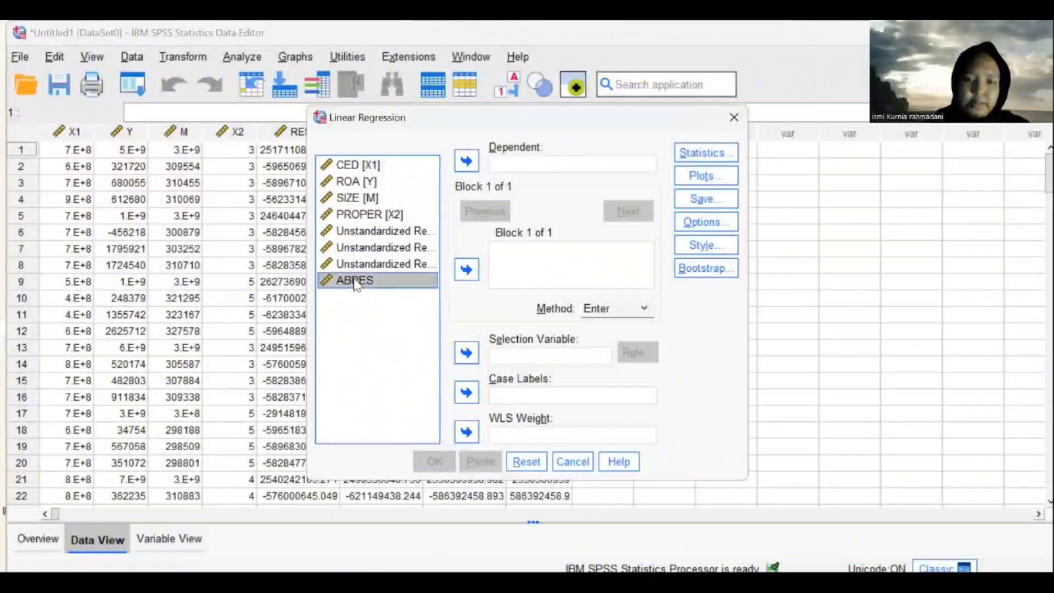
{"action": "left_click", "coordinate": [466, 160]}
{"action": "left_click", "coordinate": [531, 270]}
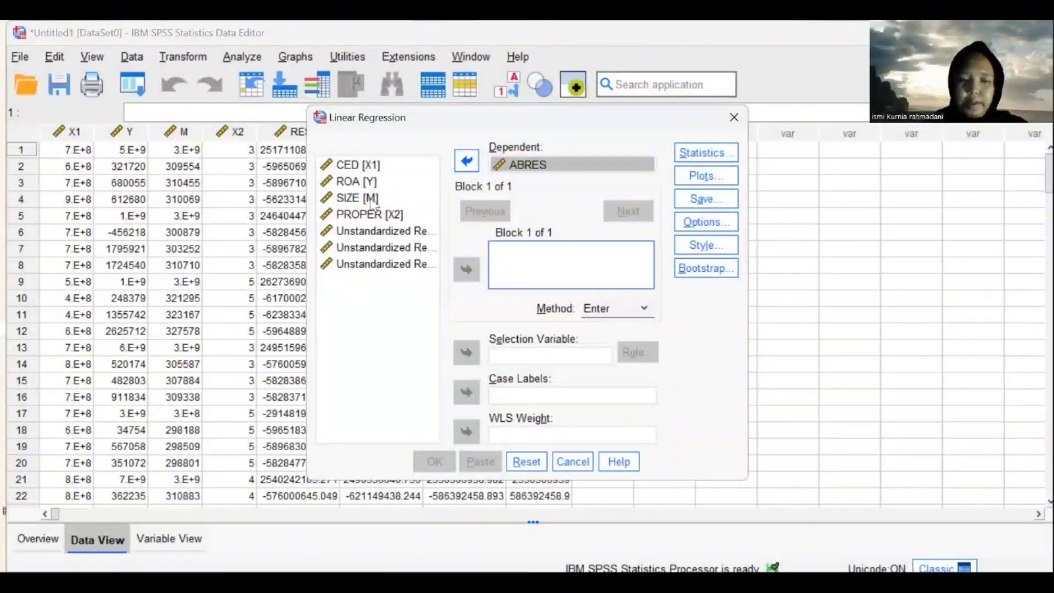
{"action": "left_click", "coordinate": [351, 183]}
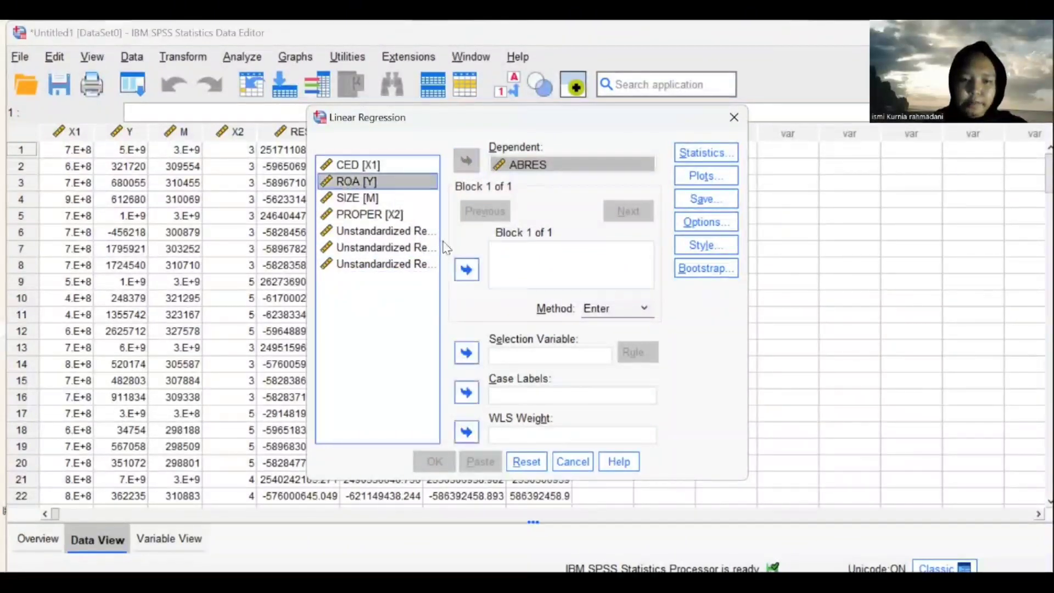
{"action": "left_click", "coordinate": [466, 269]}
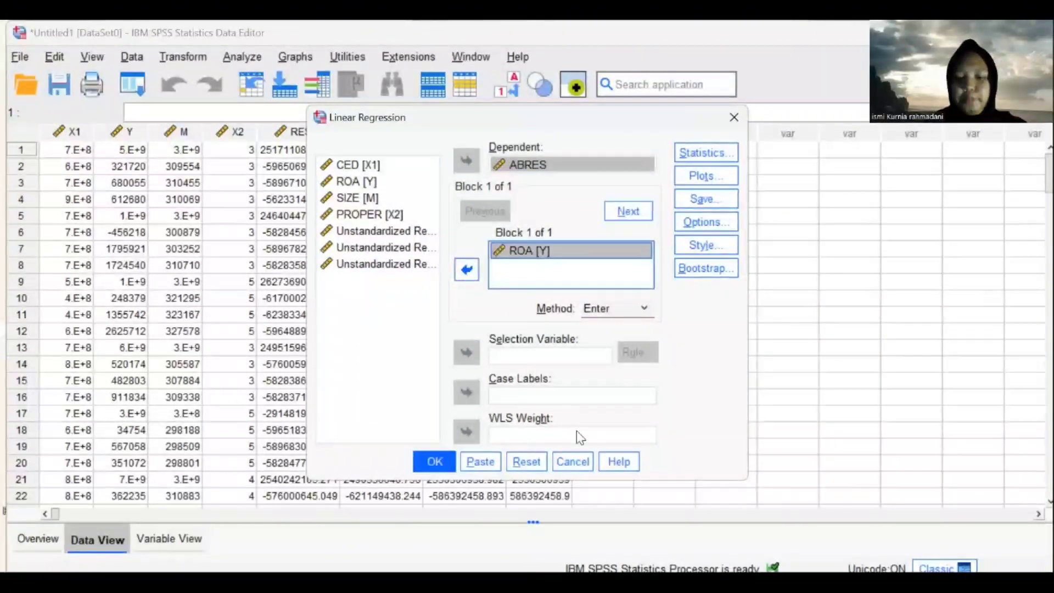
Step: Select unstandardized residuals for saving and run the regression of ABRES on ROA
{"action": "left_click", "coordinate": [705, 199]}
{"action": "left_click", "coordinate": [631, 92]}
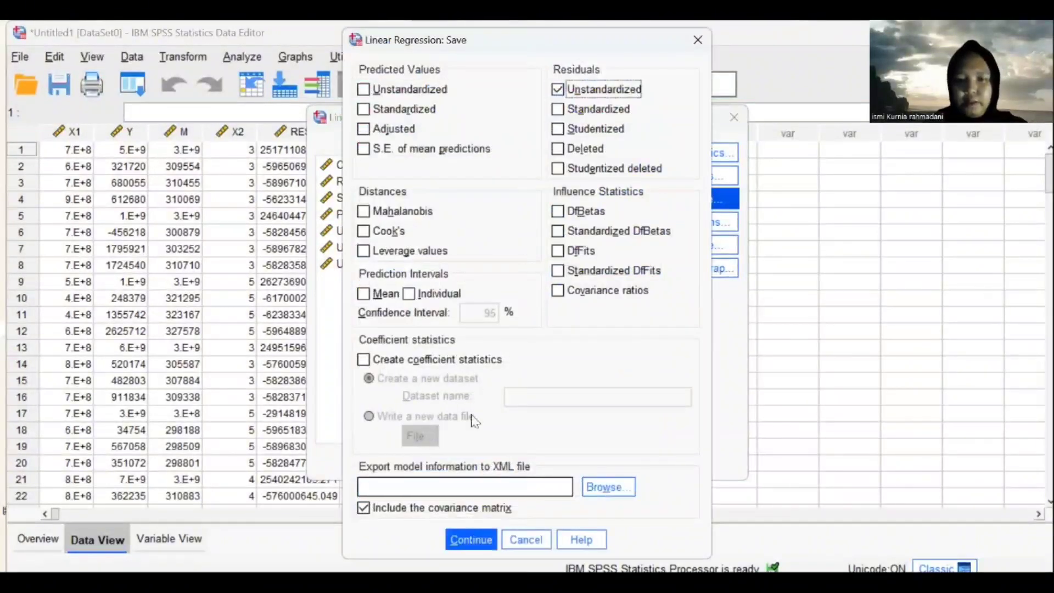
{"action": "left_click", "coordinate": [470, 539]}
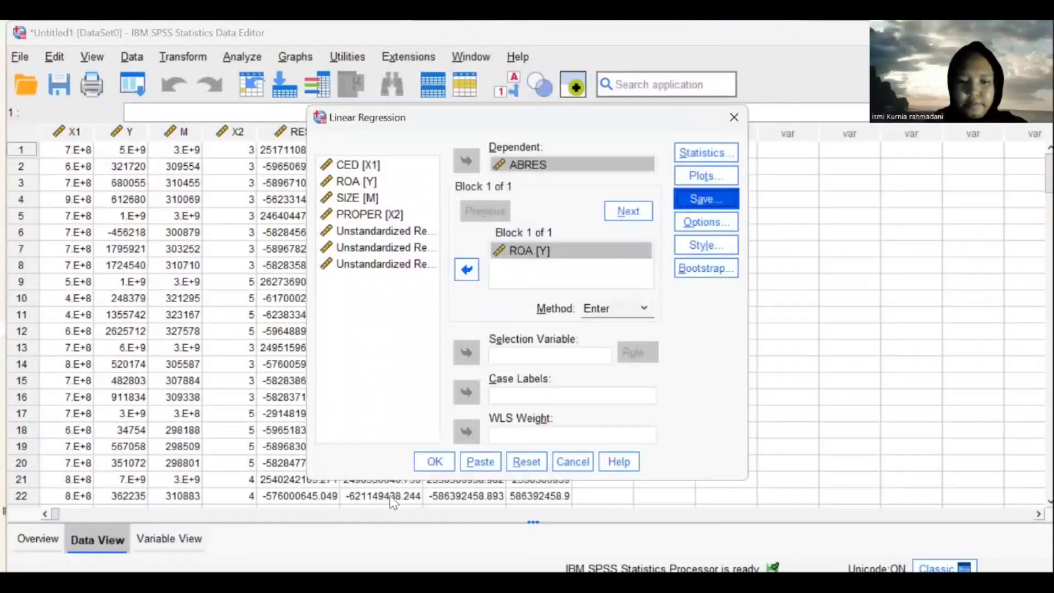
{"action": "left_click", "coordinate": [434, 462]}
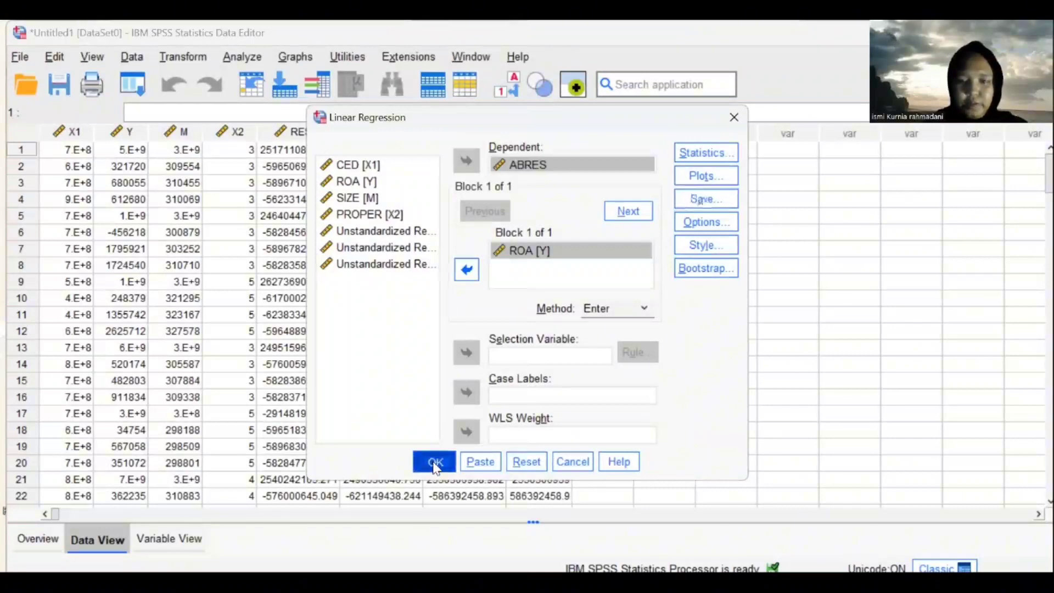